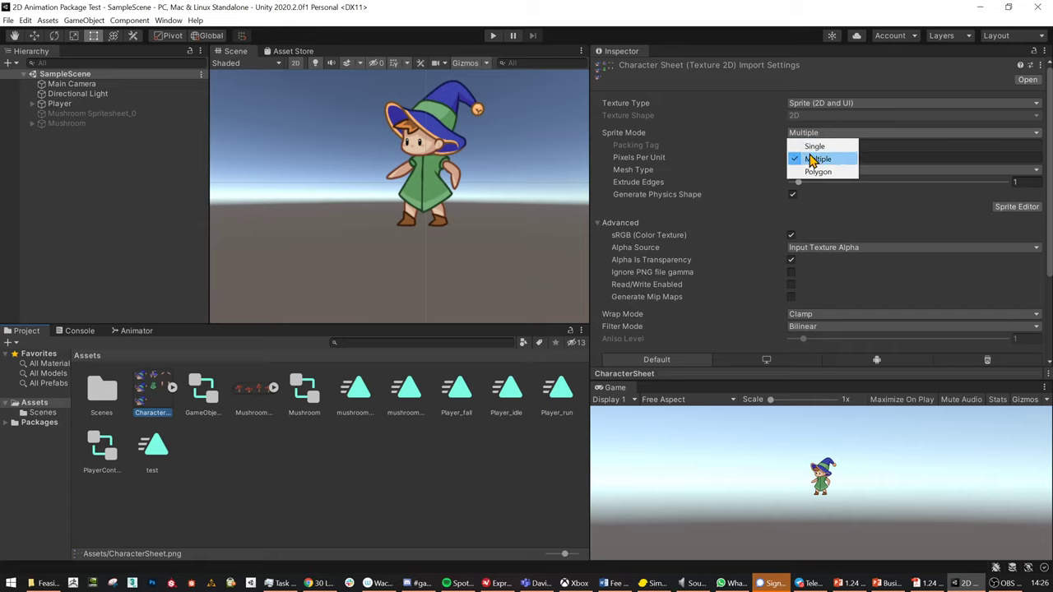
# Keep the character sheet's sprite mode at Multiple and open the texture in the Sprite Editor.
pyautogui.click(922, 237)
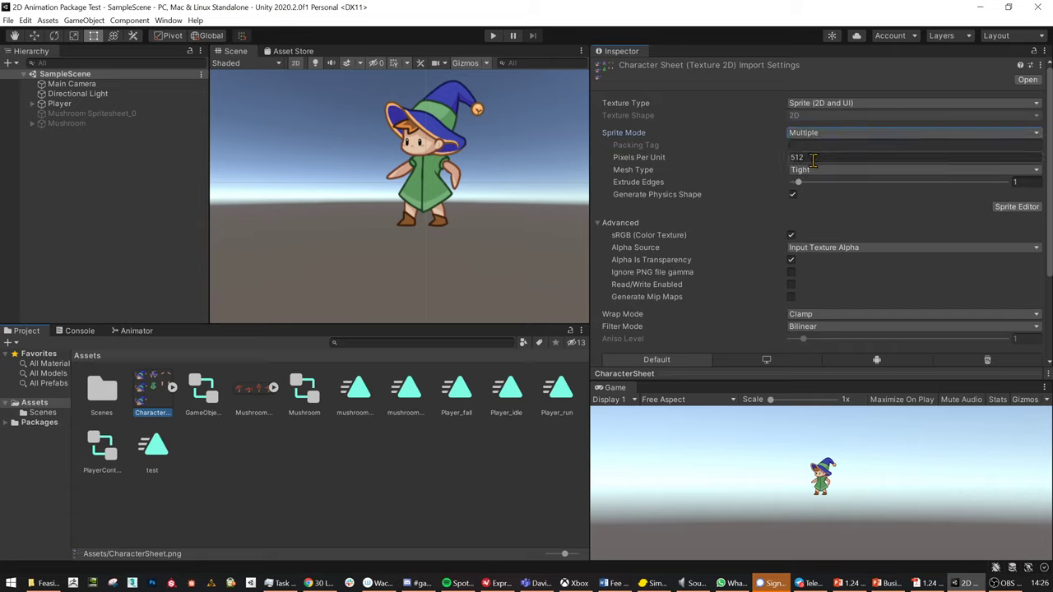
pyautogui.scroll(-3, 961, 343)
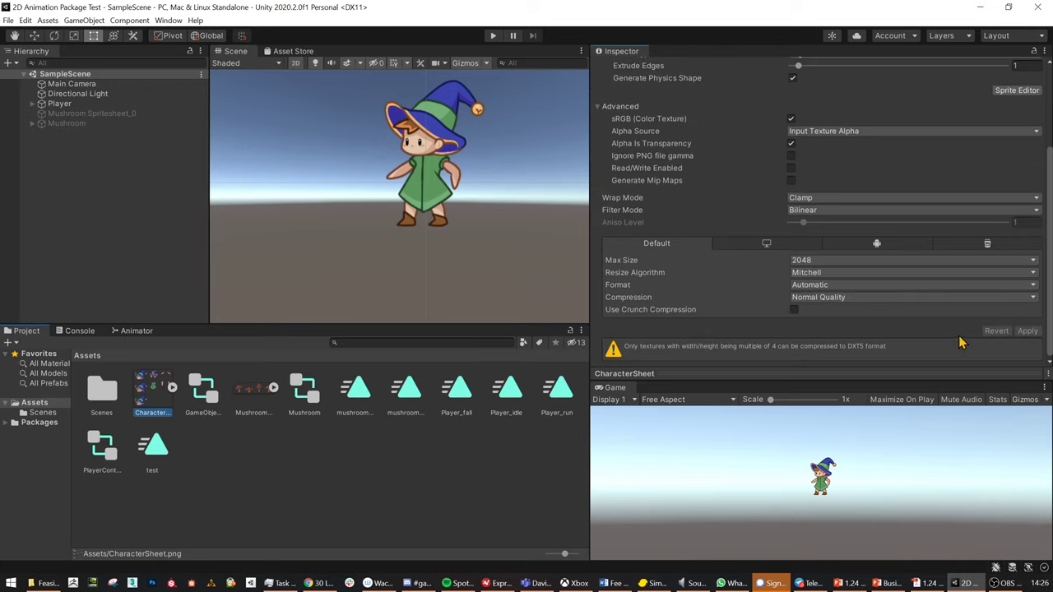
pyautogui.scroll(3, 853, 292)
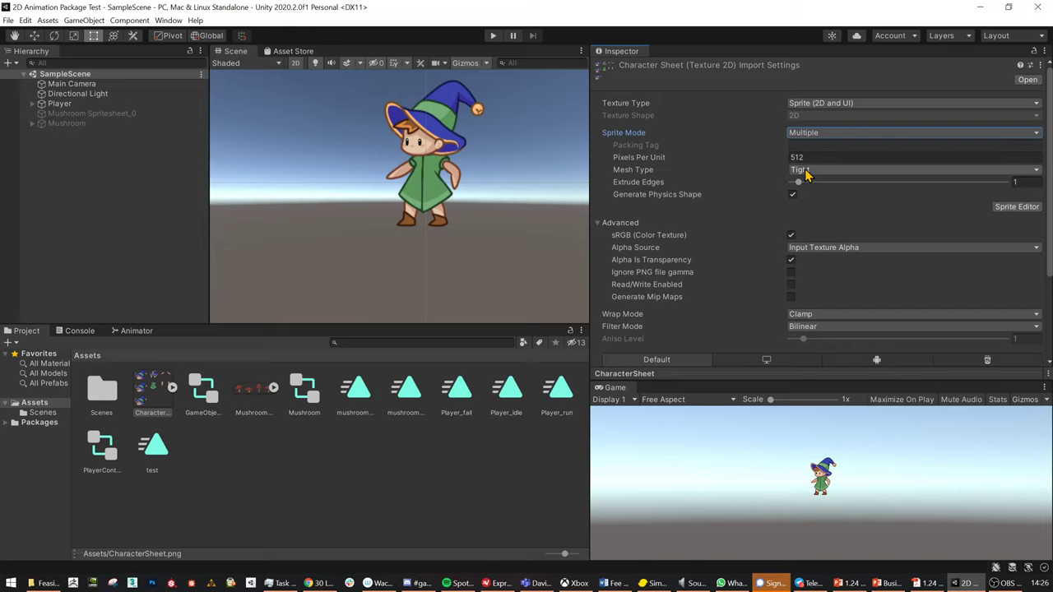
pyautogui.click(1017, 207)
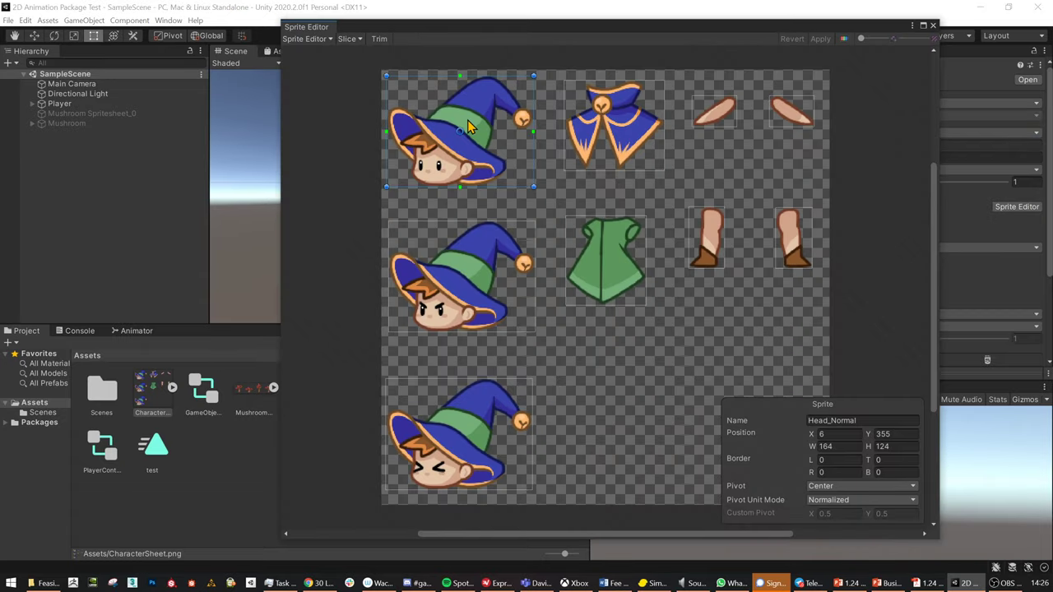
# Check the sheet's slicing options for type, pivot and method without slicing it again.
pyautogui.click(854, 170)
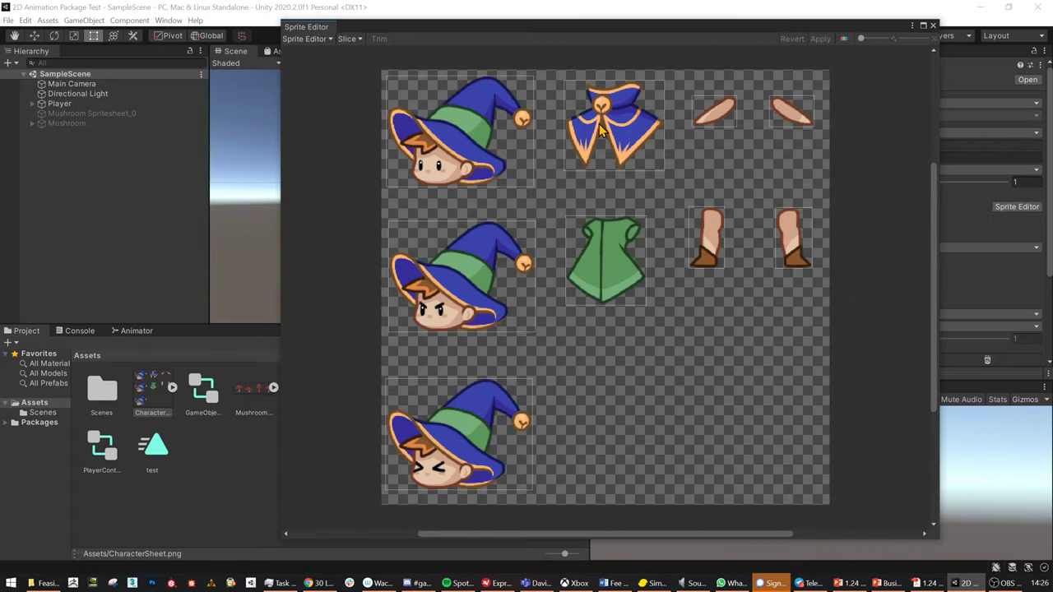
pyautogui.click(359, 42)
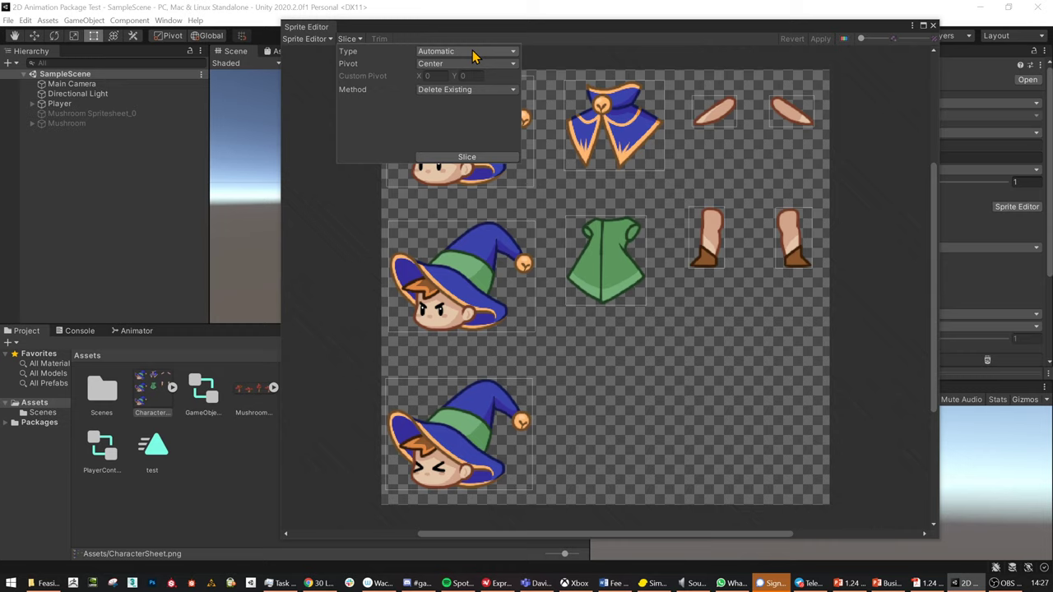
pyautogui.click(632, 62)
# Inspect the existing slices of the character sheet one by one, covering the heads, scarf, body, arms and legs.
pyautogui.click(504, 142)
pyautogui.click(617, 122)
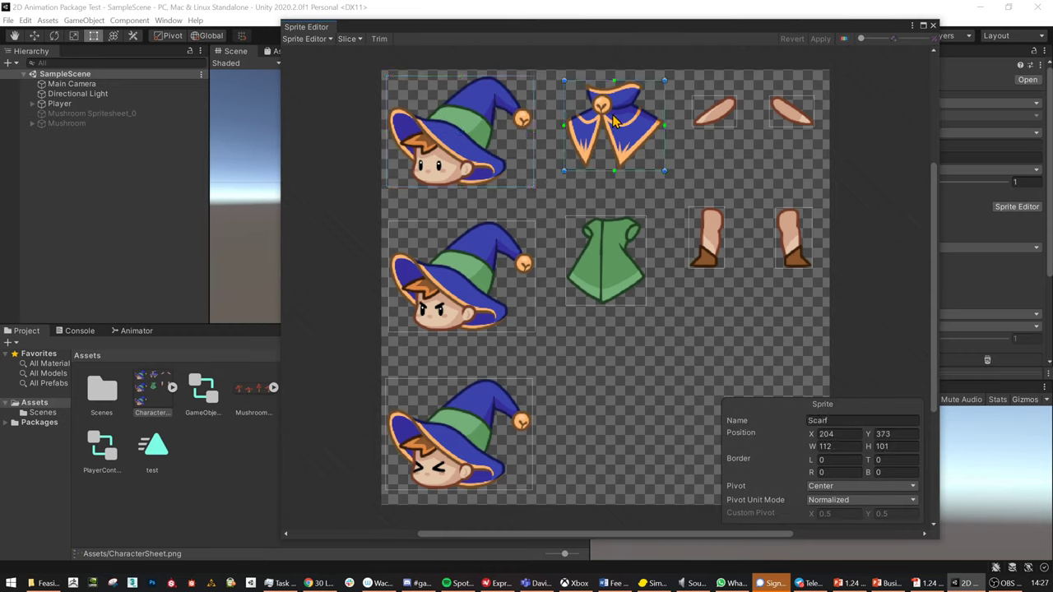
pyautogui.click(507, 255)
pyautogui.click(611, 243)
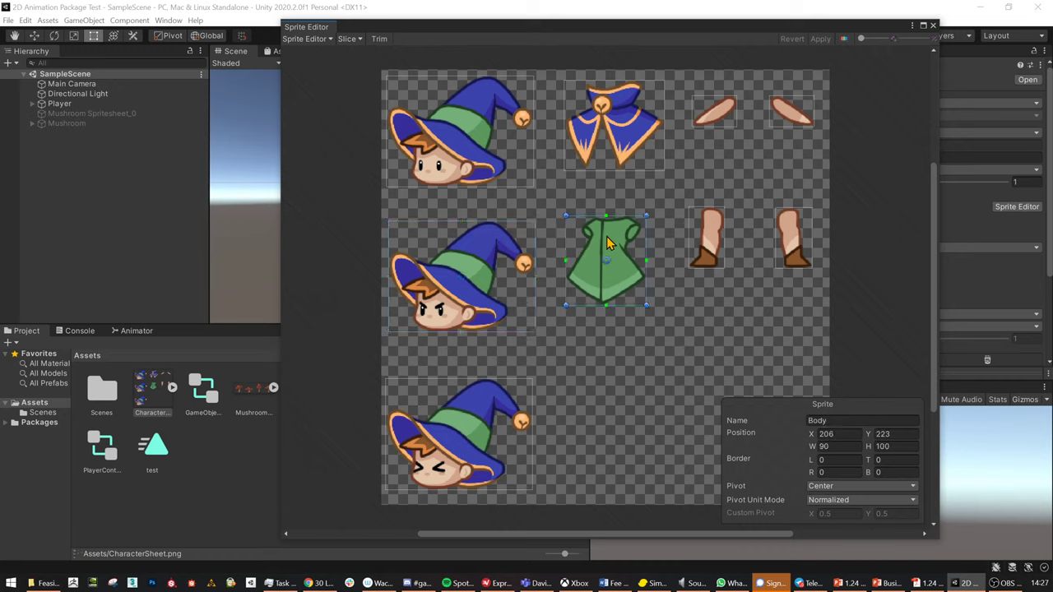
pyautogui.click(500, 424)
pyautogui.click(723, 242)
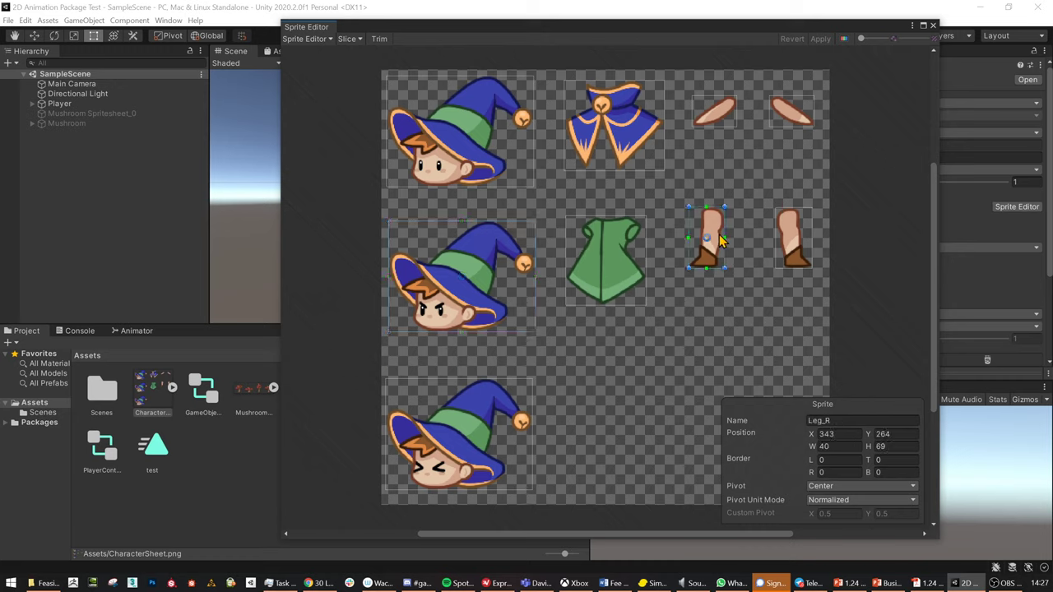
pyautogui.click(716, 119)
pyautogui.click(808, 123)
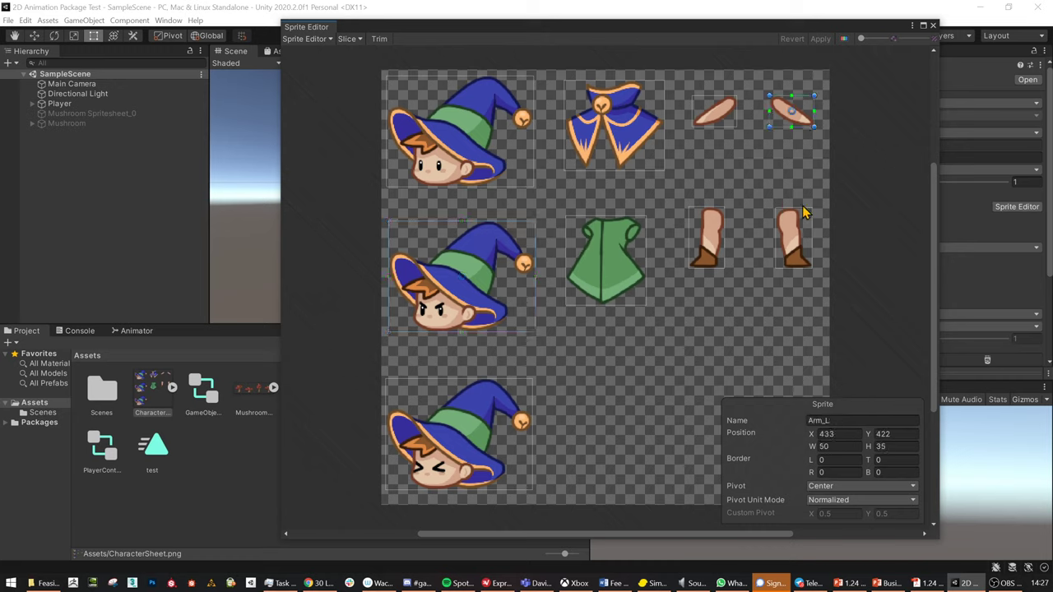
pyautogui.click(797, 231)
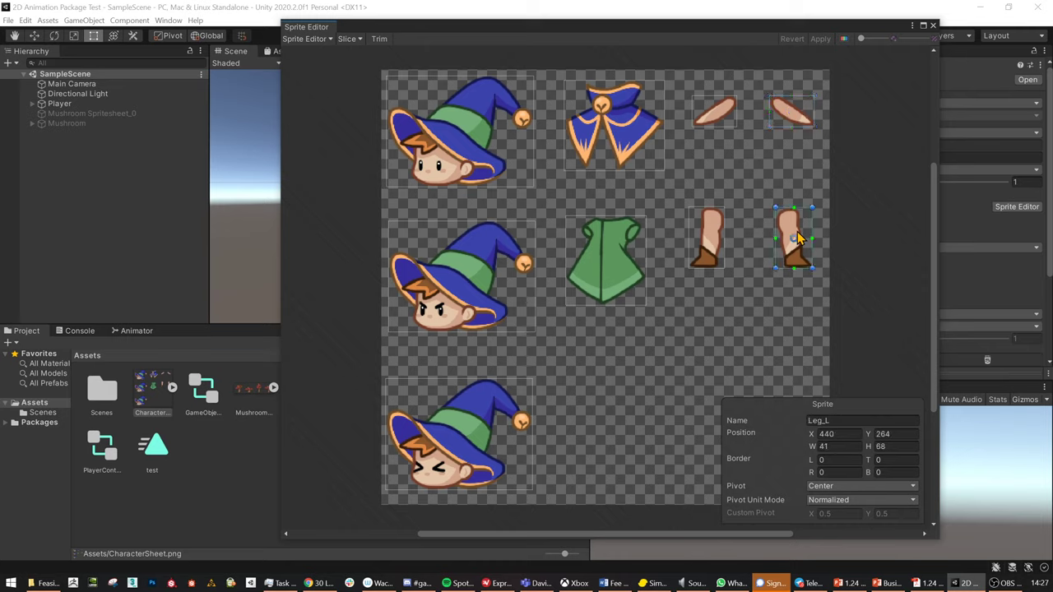
pyautogui.click(709, 249)
pyautogui.click(780, 346)
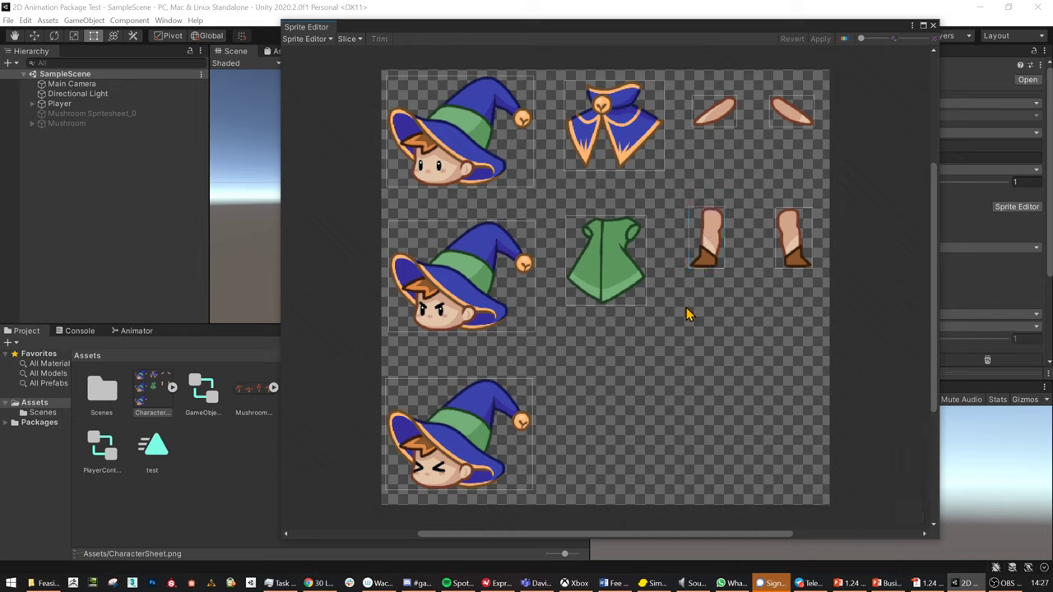
# Draw an extra sprite rectangle of about 67 by 89 pixels in the empty area below the legs and delete it.
pyautogui.moveTo(676, 312); pyautogui.dragTo(737, 388)
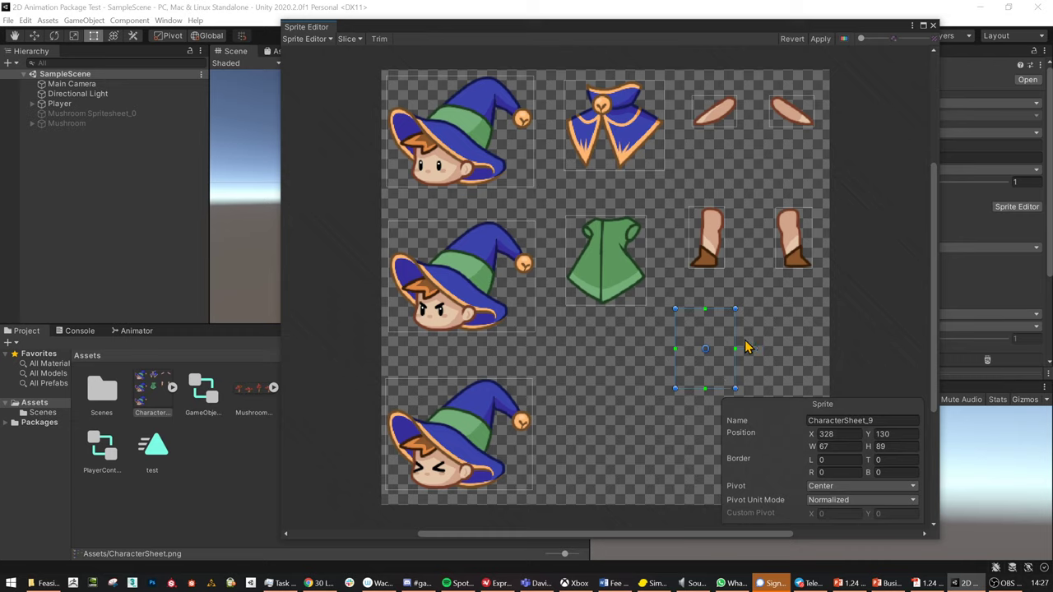
pyautogui.press('Delete')
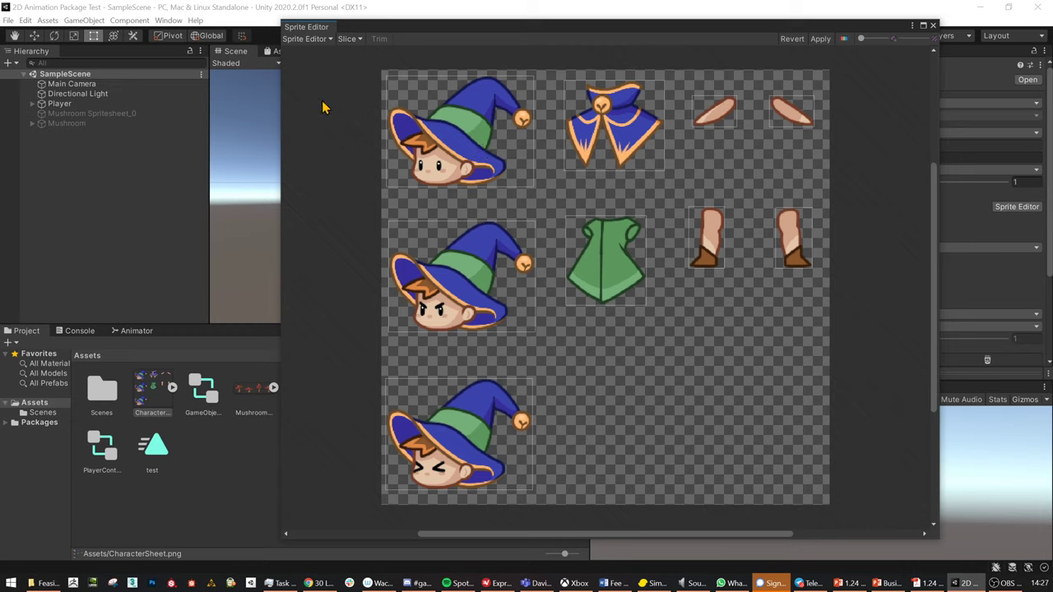
# Switch to the Skinning Editor and apply the pending sprite changes.
pyautogui.click(322, 42)
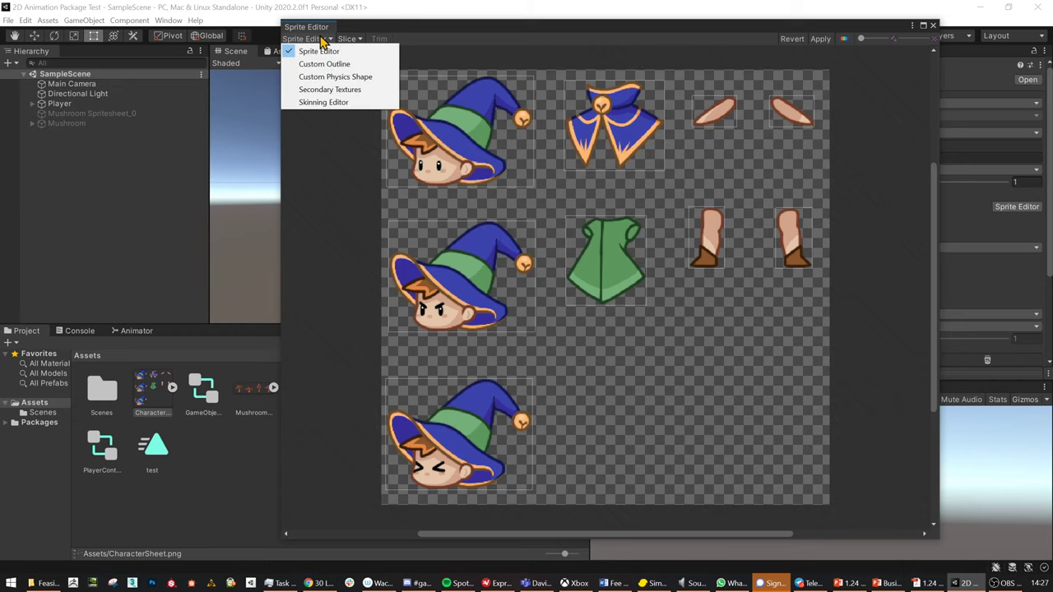
pyautogui.click(332, 102)
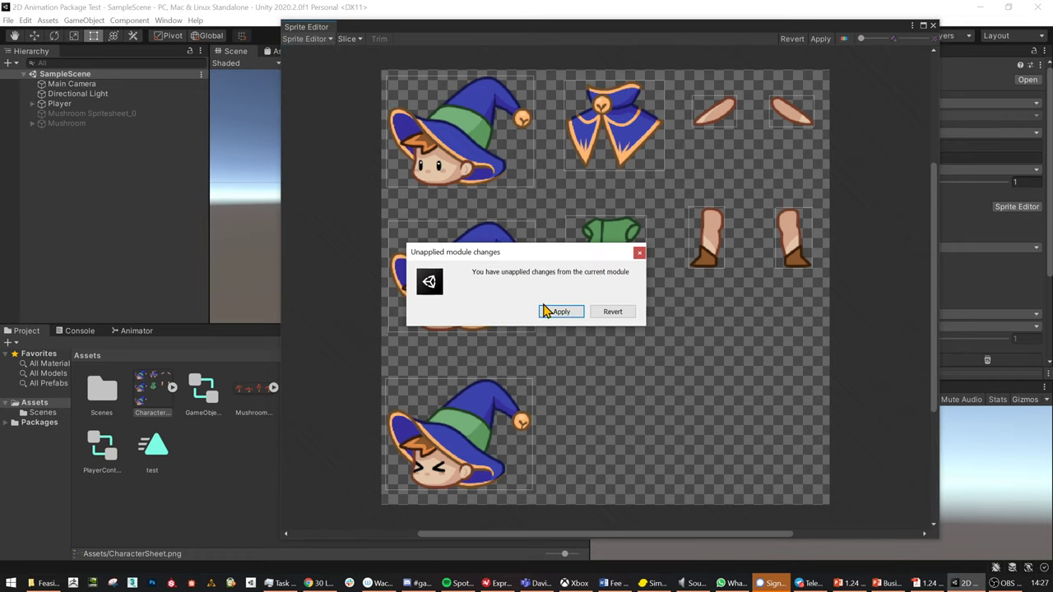
pyautogui.click(561, 312)
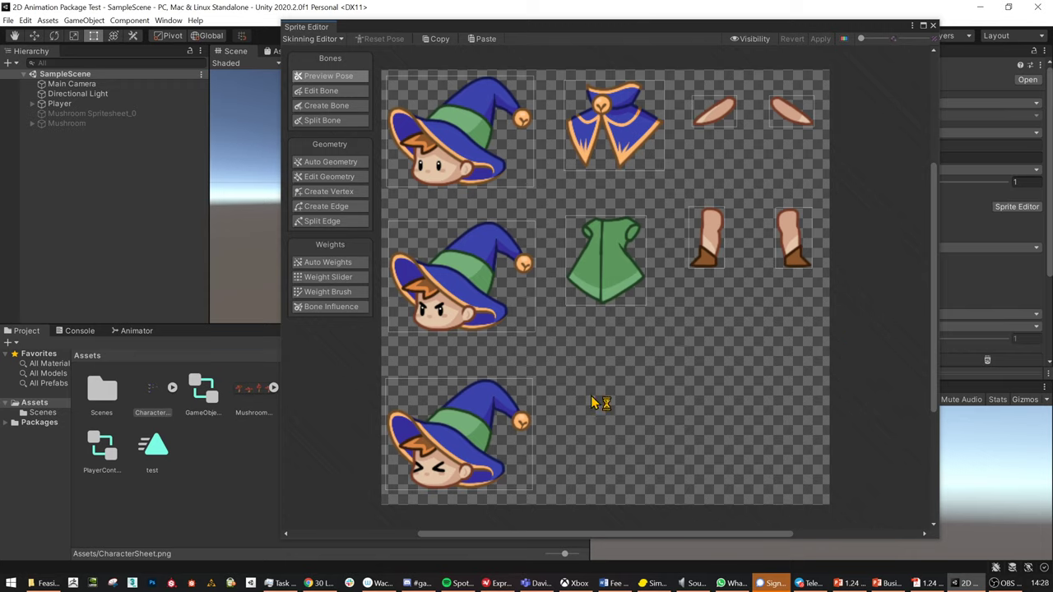
# Inspect the existing bones of the normal head, the scarf and the body sprites.
pyautogui.click(493, 115)
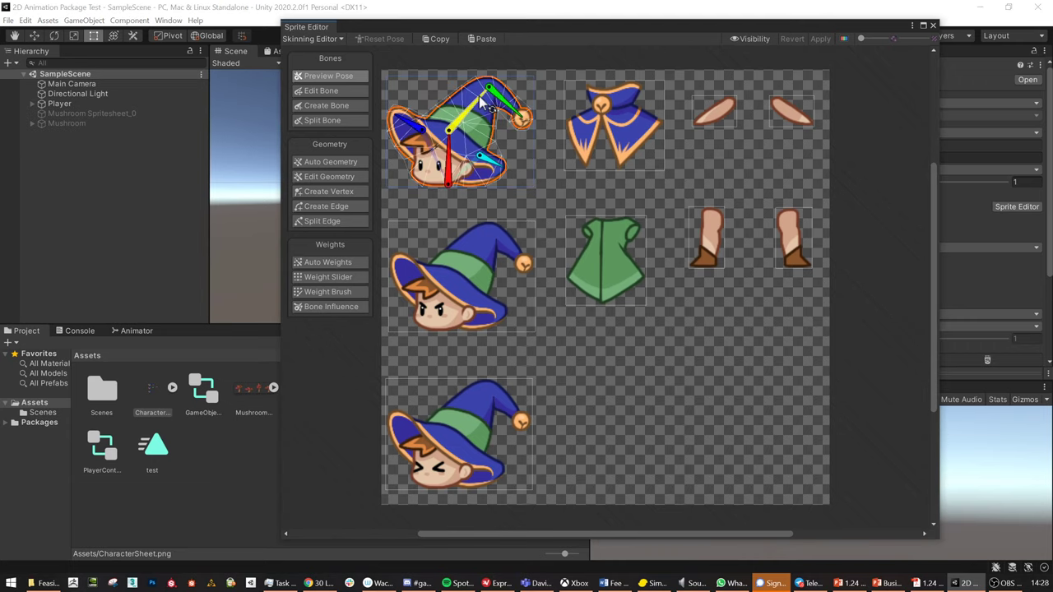
pyautogui.click(621, 129)
pyautogui.click(628, 247)
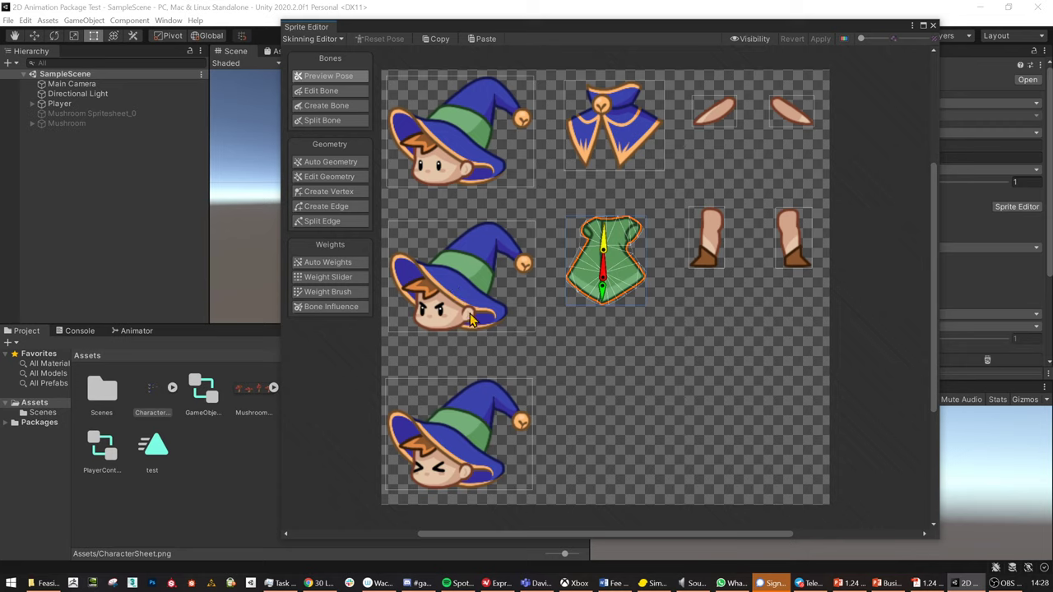
# Create a four-bone chain on the squinting head sprite, from the chin through the hat and its folded tip to the bell.
pyautogui.click(462, 448)
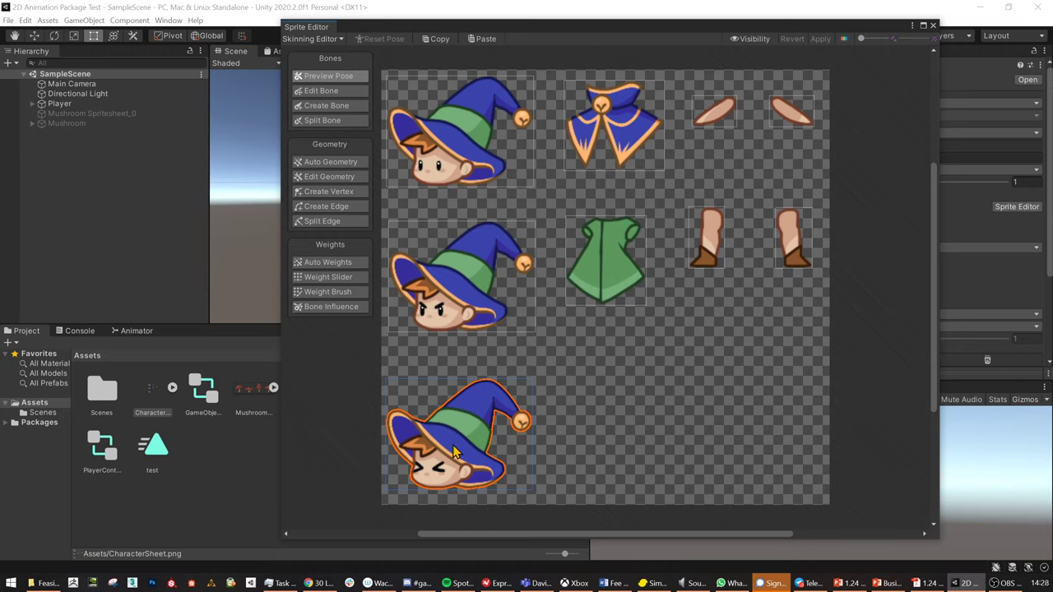
pyautogui.scroll(1, 458, 449)
pyautogui.moveTo(527, 442); pyautogui.dragTo(622, 420, button='middle')
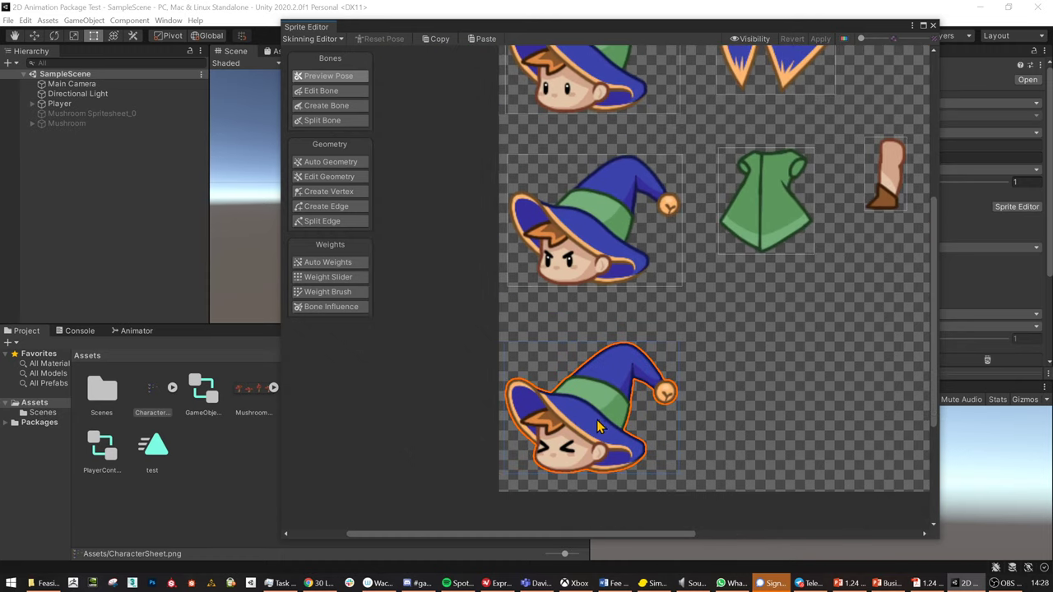
pyautogui.scroll(-1, 600, 417)
pyautogui.scroll(1, 600, 415)
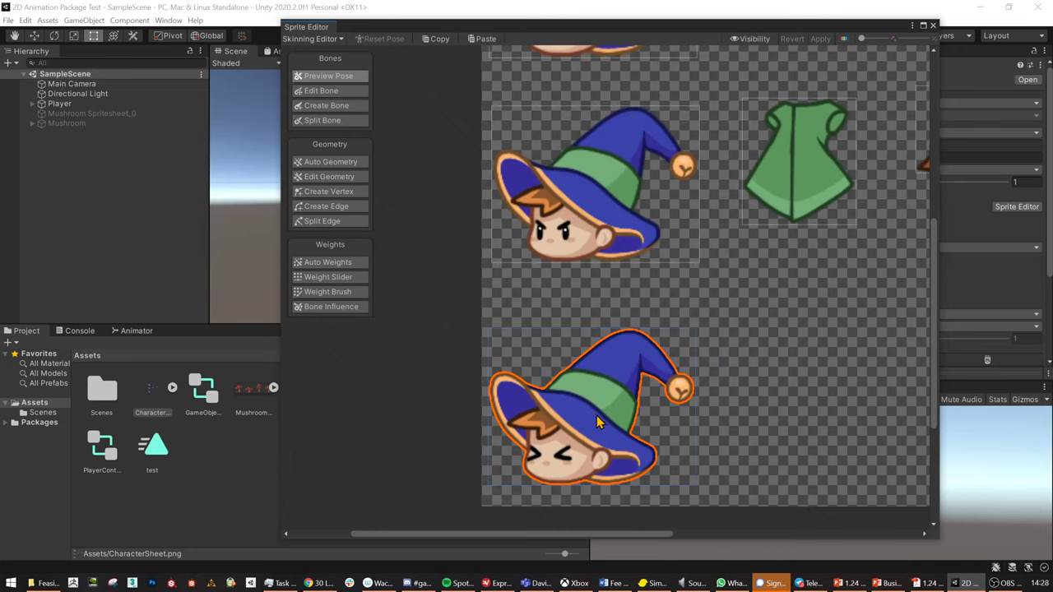
pyautogui.moveTo(596, 412)
pyautogui.mouseDown(button='middle')
pyautogui.moveTo(466, 400)
pyautogui.moveTo(637, 388)
pyautogui.moveTo(648, 401)
pyautogui.moveTo(593, 380)
pyautogui.moveTo(589, 398)
pyautogui.mouseUp(button='middle')
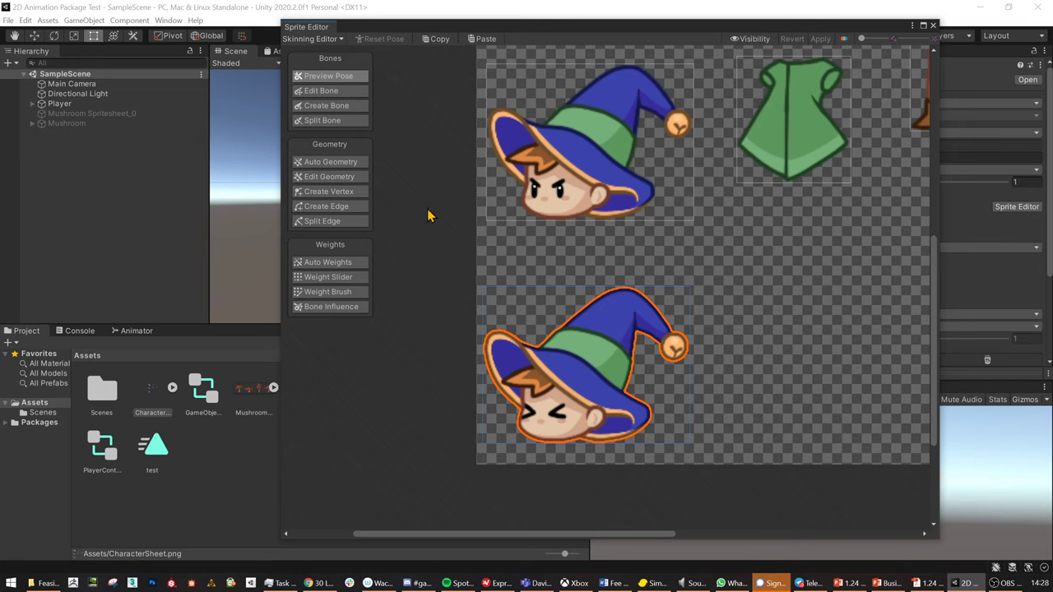
pyautogui.scroll(2, 601, 354)
pyautogui.scroll(-2, 566, 370)
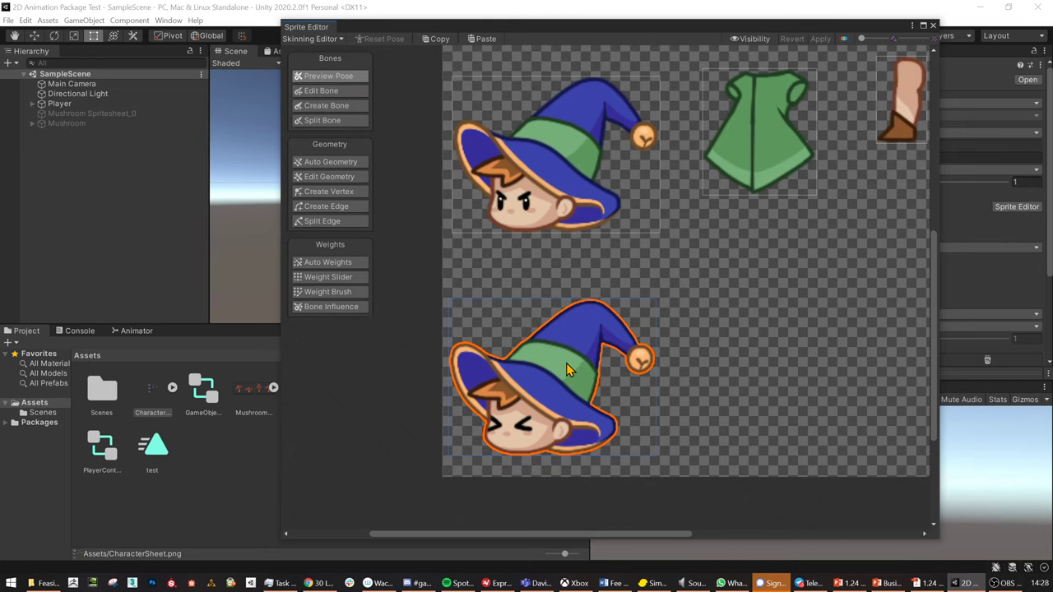
pyautogui.moveTo(528, 349); pyautogui.dragTo(540, 346, button='middle')
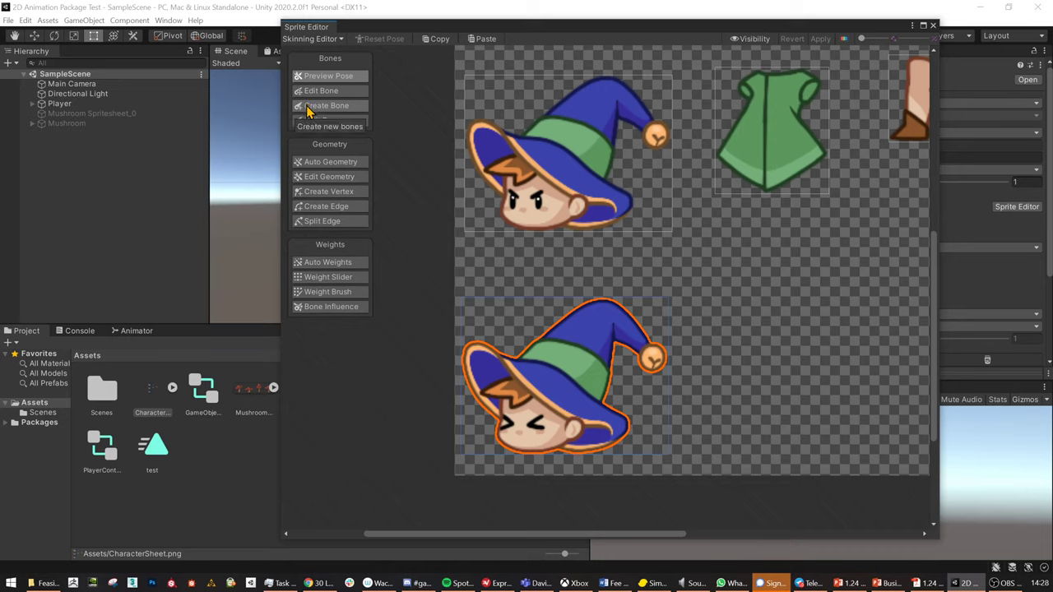
pyautogui.click(308, 110)
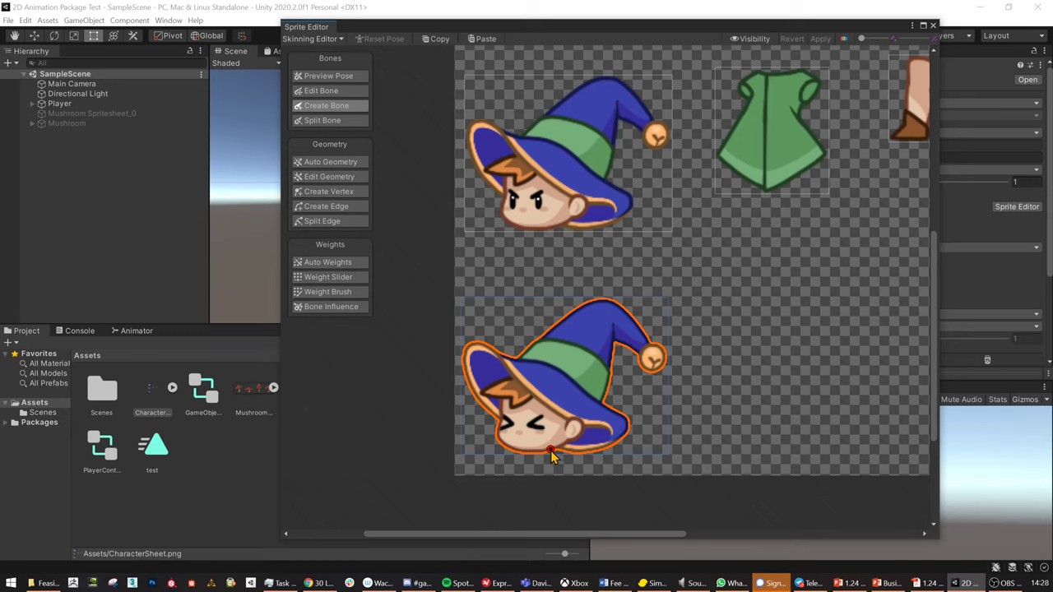
pyautogui.click(551, 452)
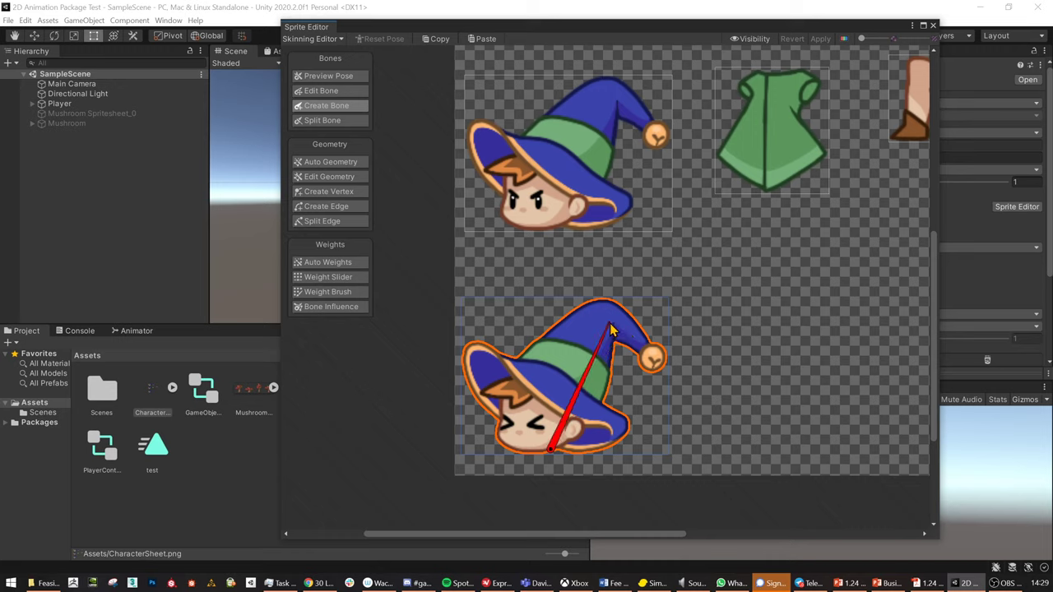
pyautogui.click(557, 373)
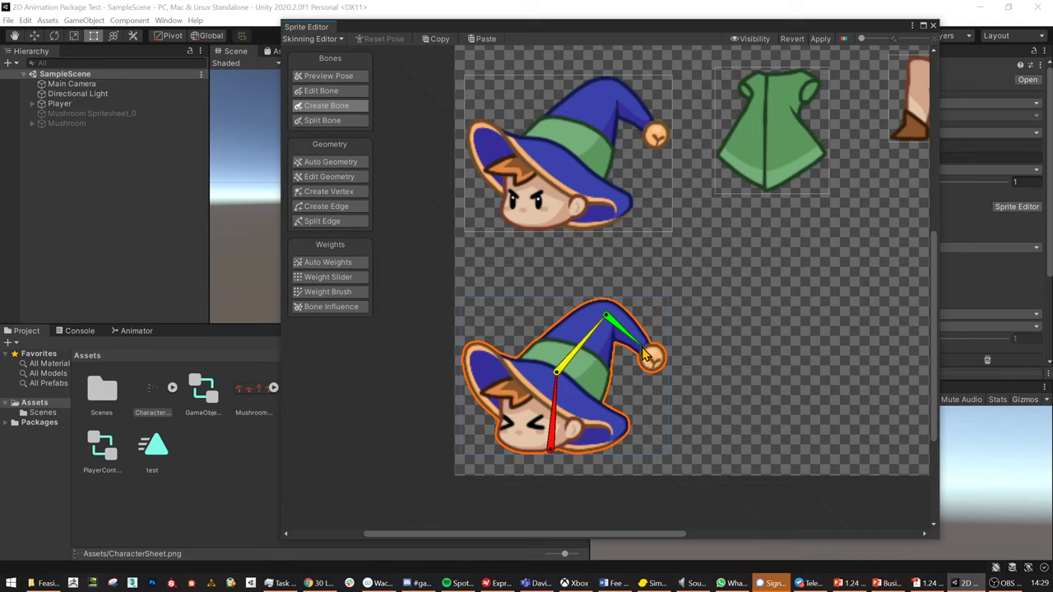
pyautogui.click(641, 346)
pyautogui.click(654, 360)
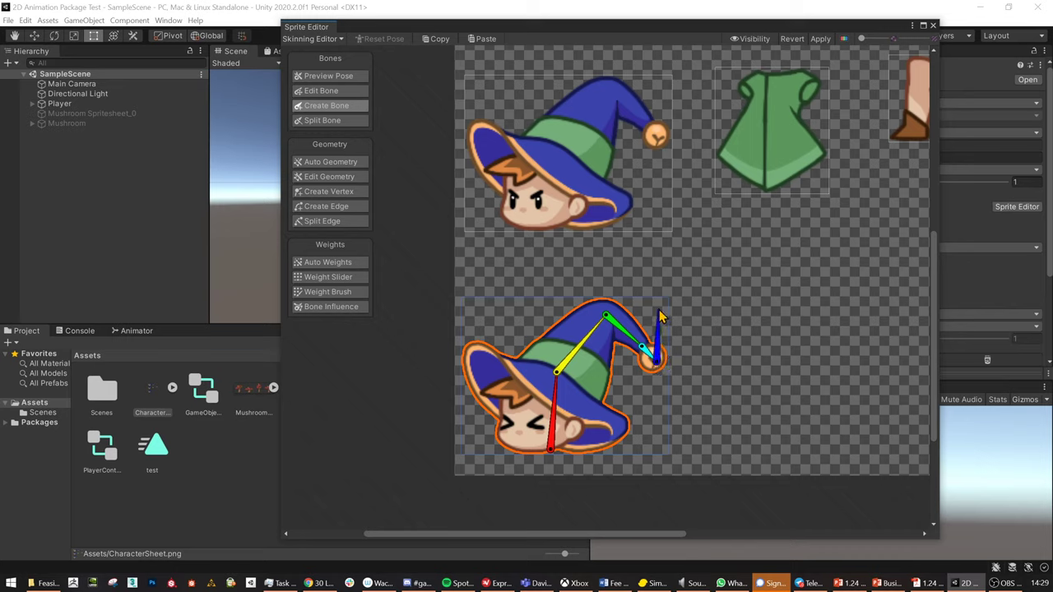
pyautogui.rightClick(665, 267)
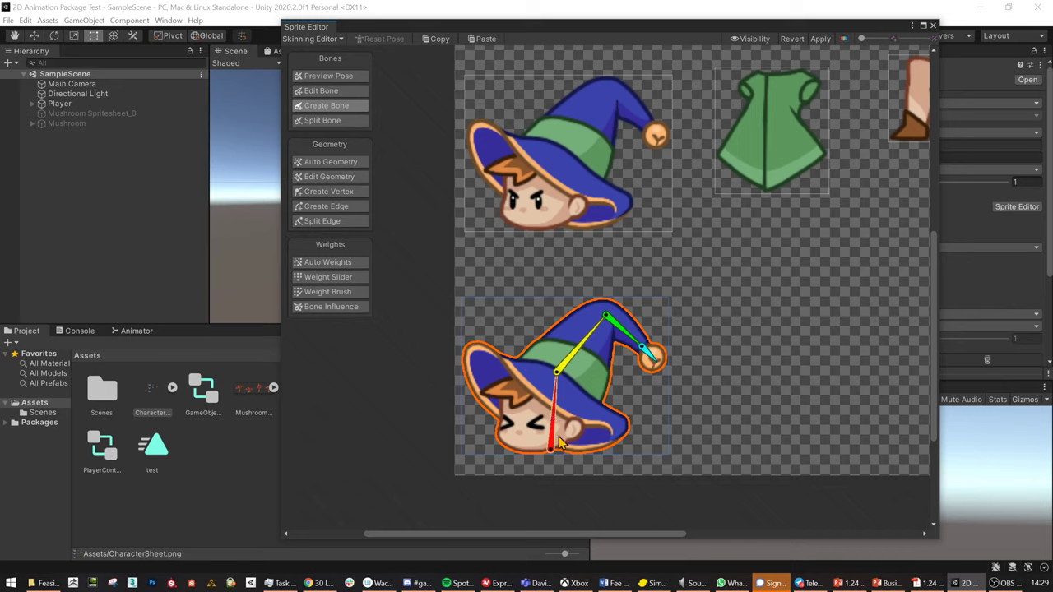
# Draw a separate bone along the hat's left brim on the squinting head and delete it.
pyautogui.click(559, 443)
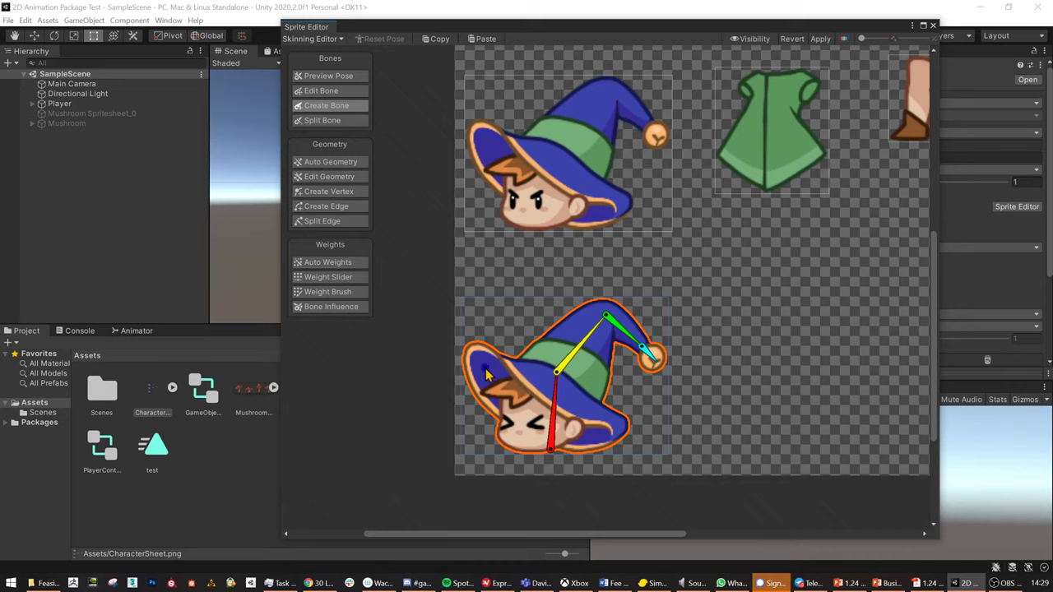
pyautogui.click(517, 372)
pyautogui.click(471, 362)
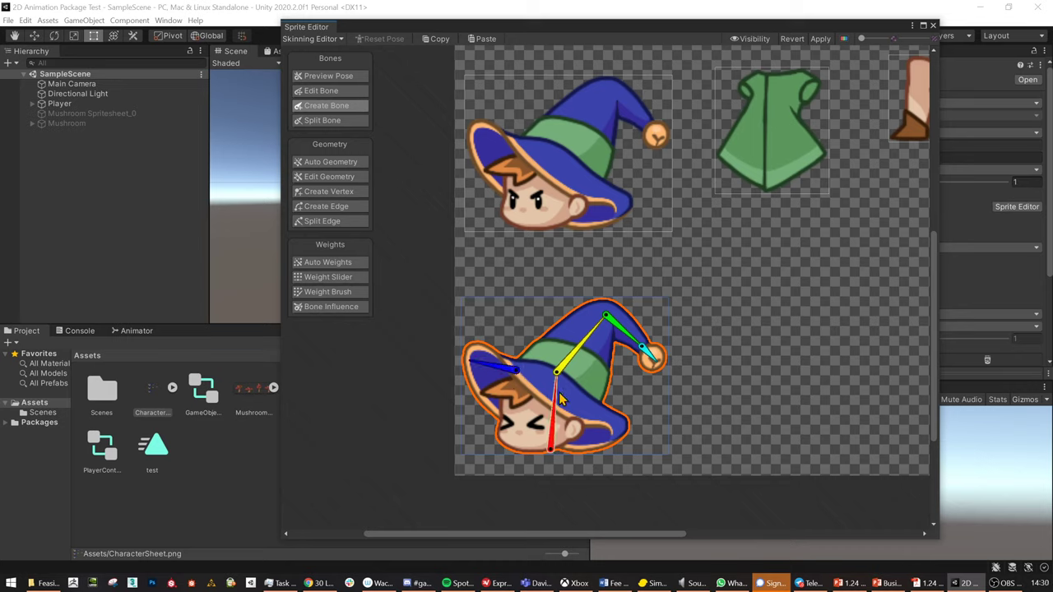
pyautogui.press('Delete')
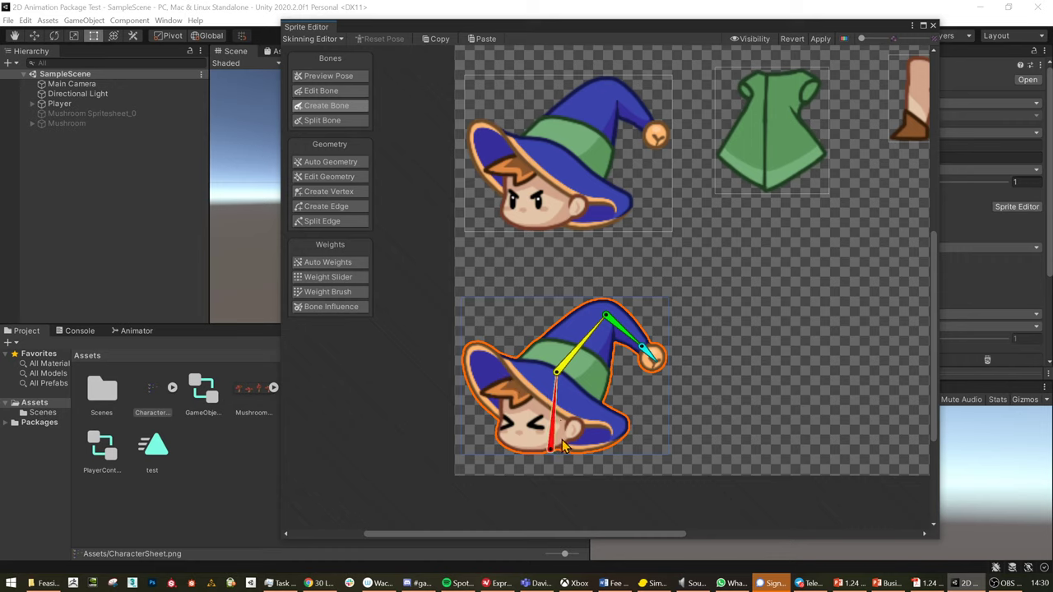
# Add two child bones of the head bone on the squinting head, one along the front hat brim and one along the back brim.
pyautogui.click(551, 440)
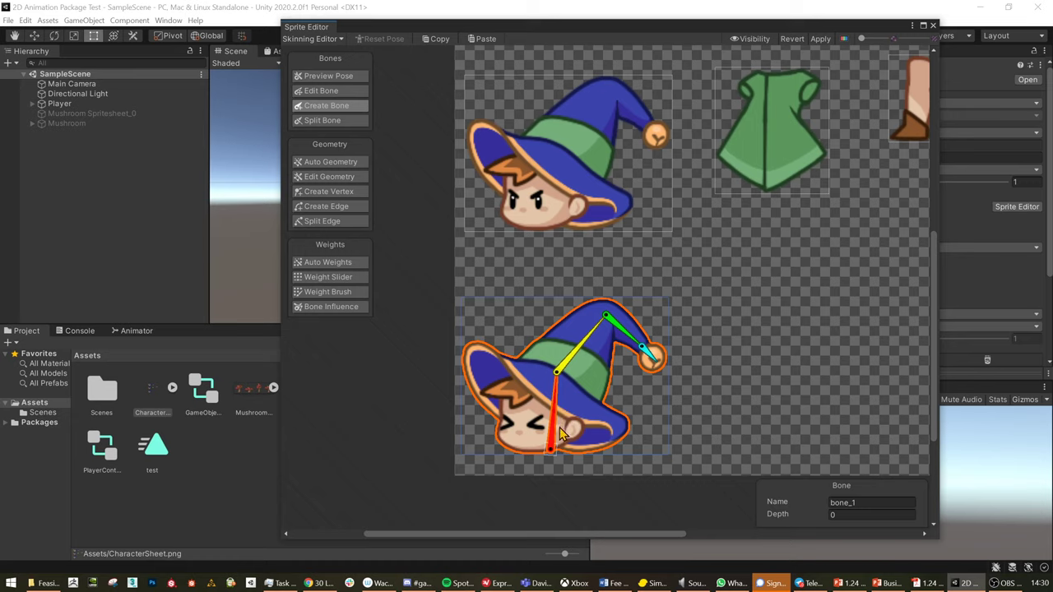
pyautogui.click(514, 375)
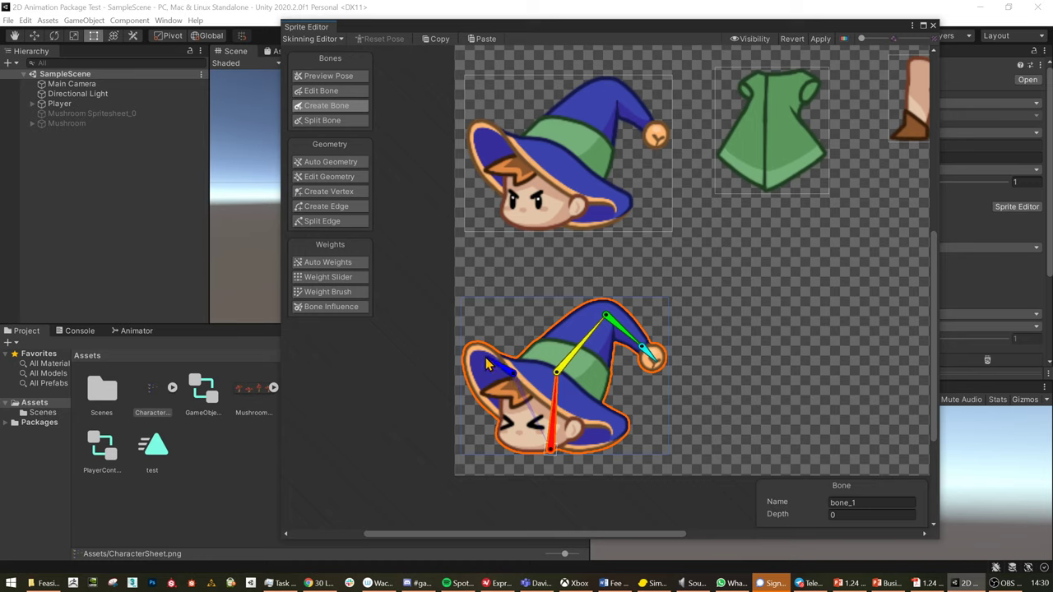
pyautogui.click(473, 360)
pyautogui.click(624, 425)
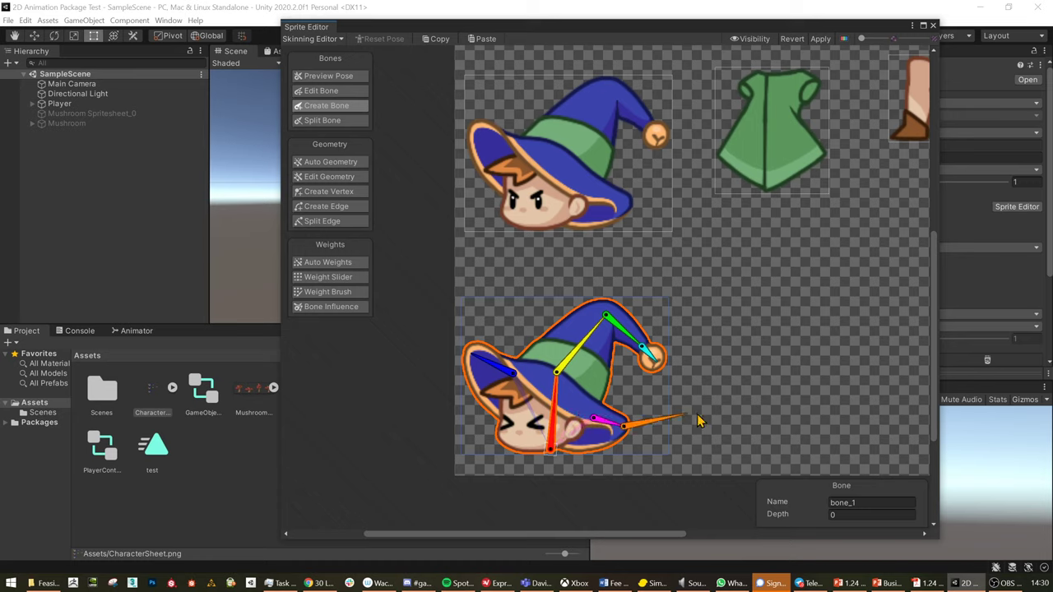
pyautogui.rightClick(662, 411)
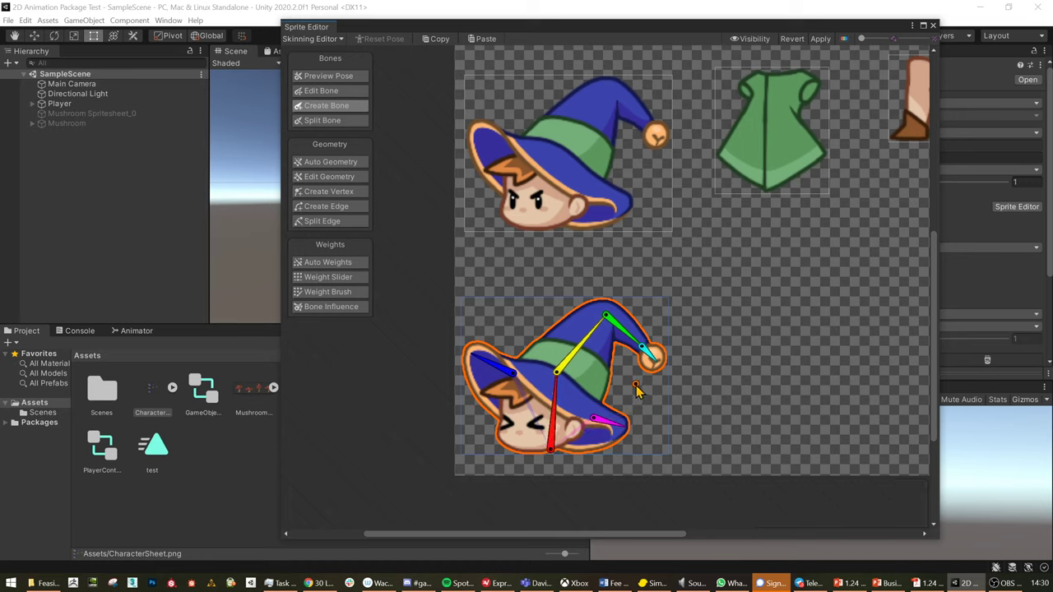
# Rename the front brim bone as frontofhat and the face bone as head.
pyautogui.click(331, 91)
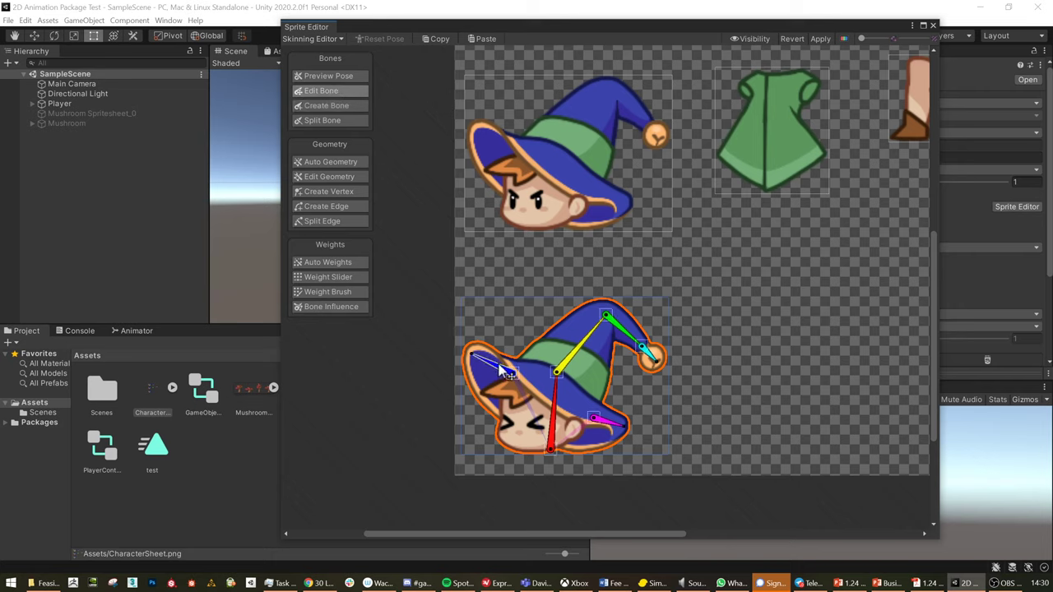
pyautogui.click(500, 370)
pyautogui.click(847, 508)
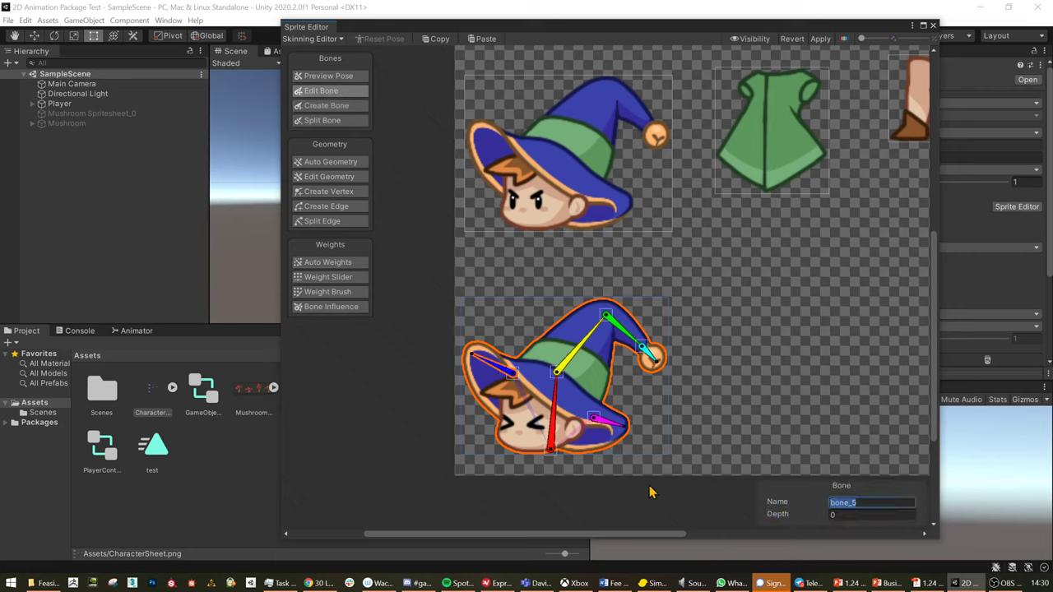
pyautogui.write('frontofhat')
pyautogui.click(552, 436)
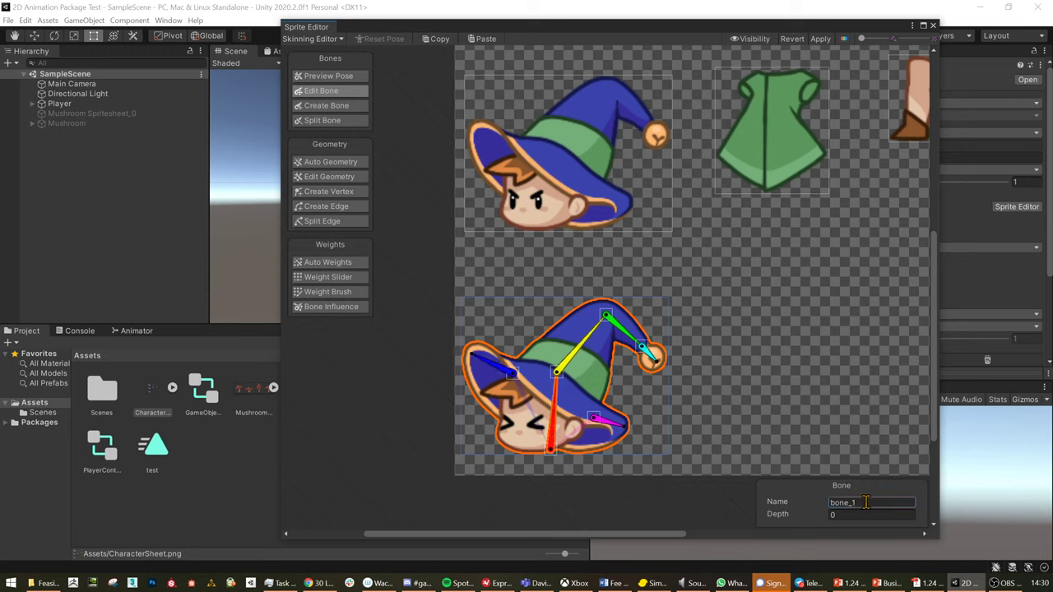
pyautogui.write('ba')
# Rename the back brim bone as backofhat.
pyautogui.click(600, 421)
pyautogui.click(860, 503)
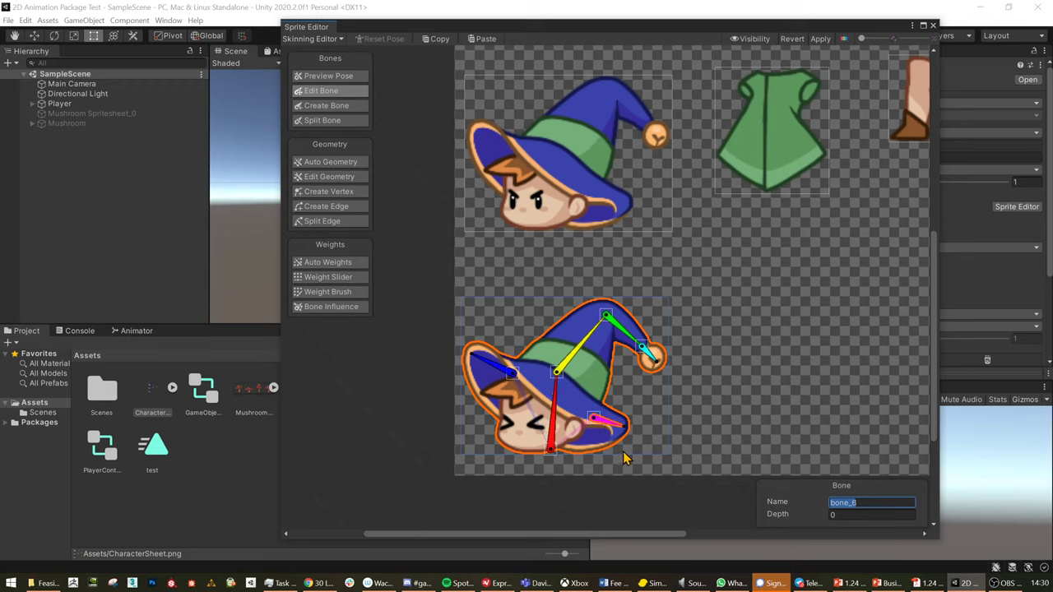
pyautogui.write('bak')
# Rename the bone in the hat's main cone as hatbody and the one in its folded tip as hatbodytop.
pyautogui.click(551, 407)
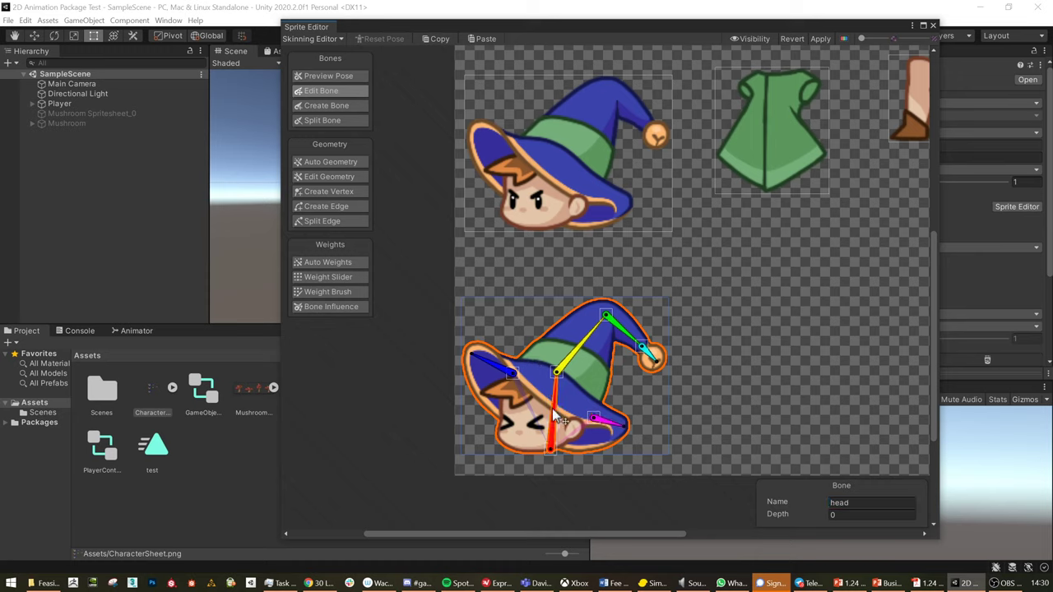
pyautogui.click(577, 349)
pyautogui.click(880, 505)
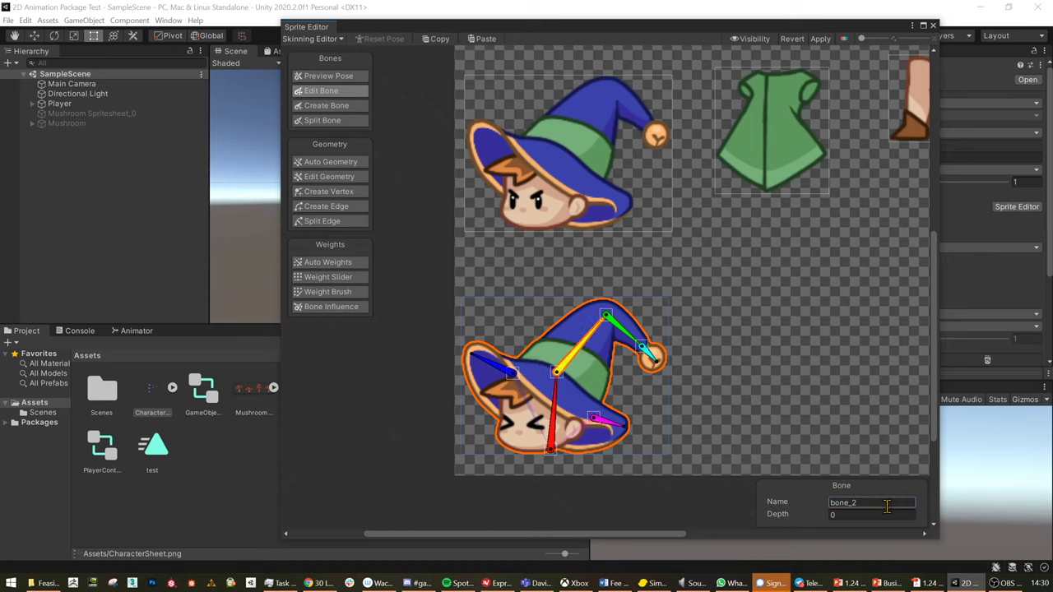
pyautogui.write('hatbody')
pyautogui.click(640, 346)
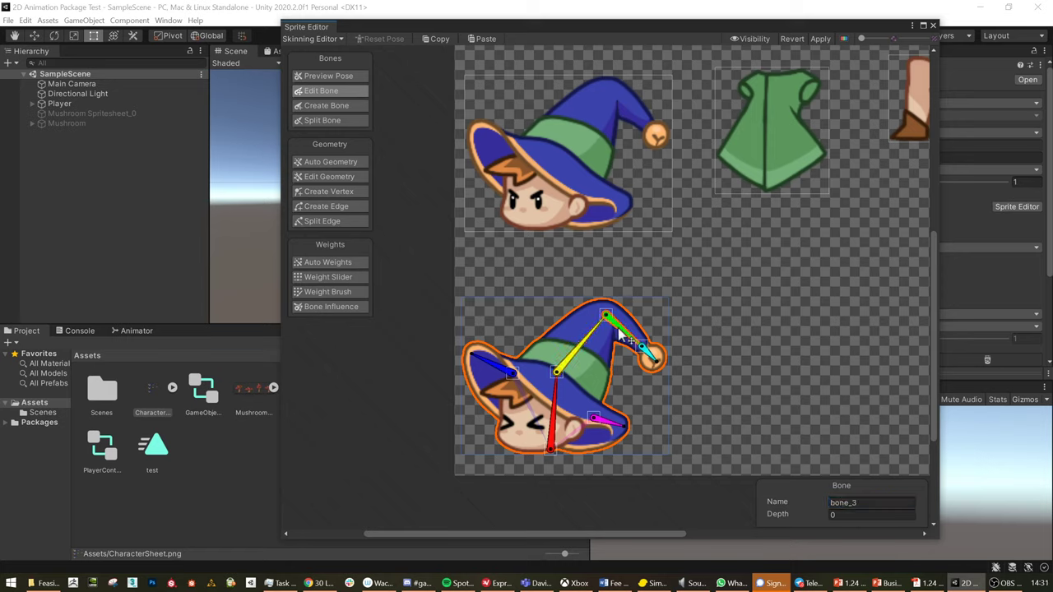
pyautogui.click(864, 503)
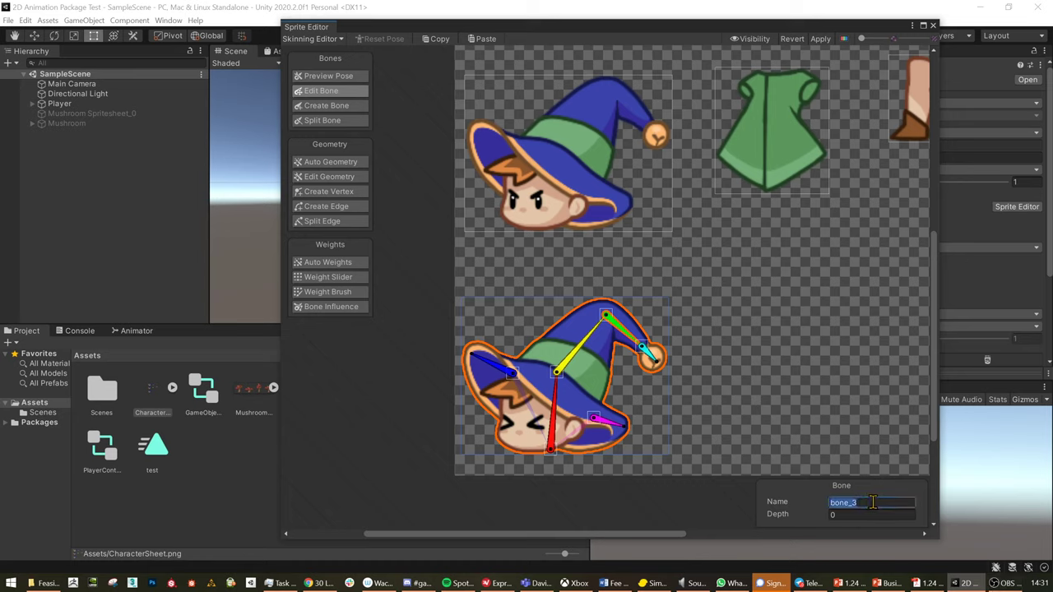
pyautogui.write('hatbodytop')
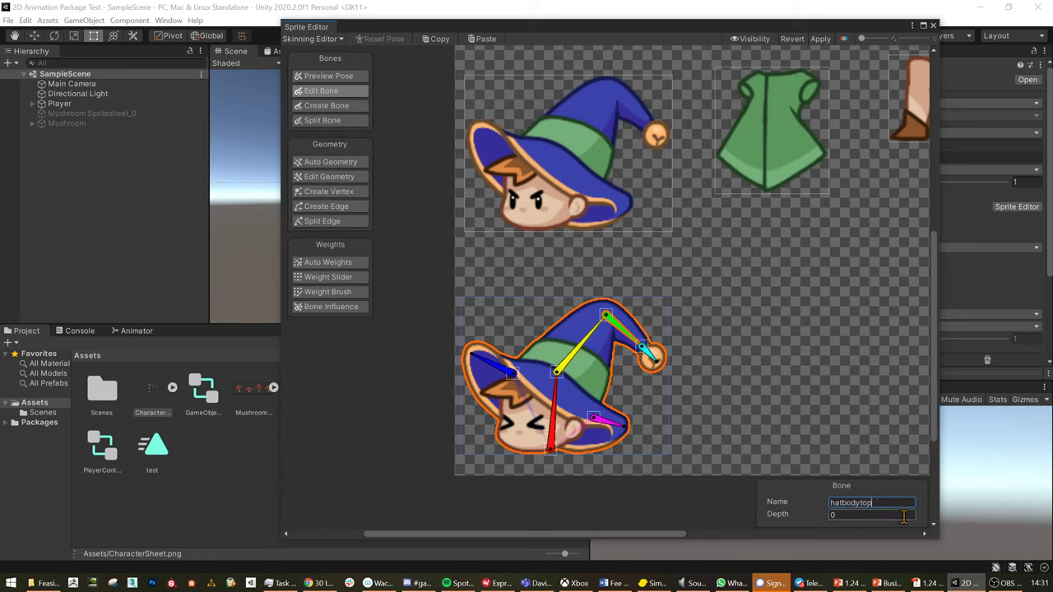
# Rename the last bone, at the tip of the hat, as bell.
pyautogui.click(651, 355)
pyautogui.click(836, 501)
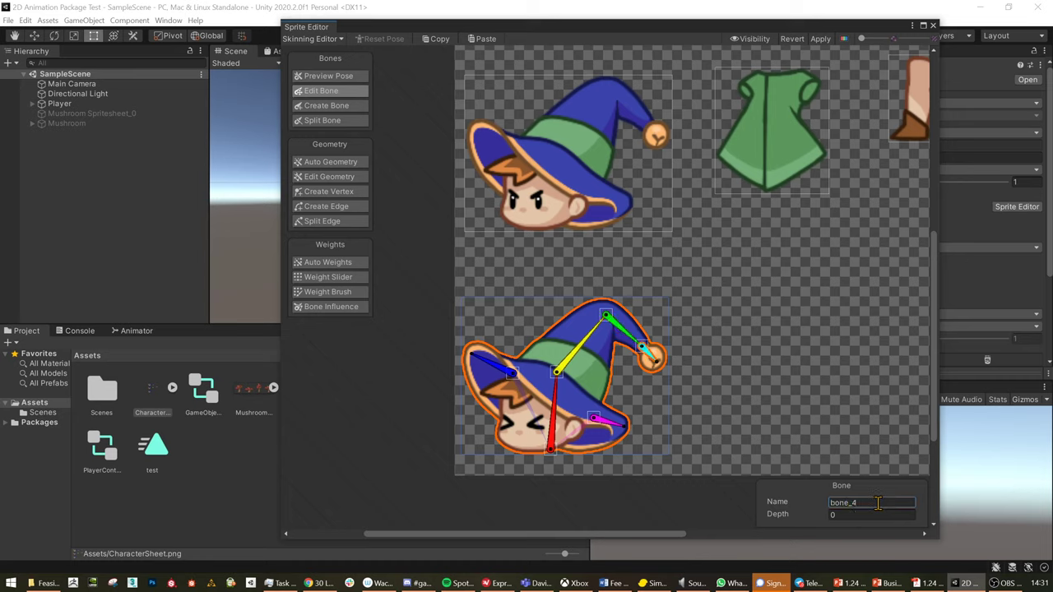
pyautogui.write('bell')
pyautogui.press('Return')
# Preview the pose by rotating the bell bone, and undo the rotation.
pyautogui.click(346, 75)
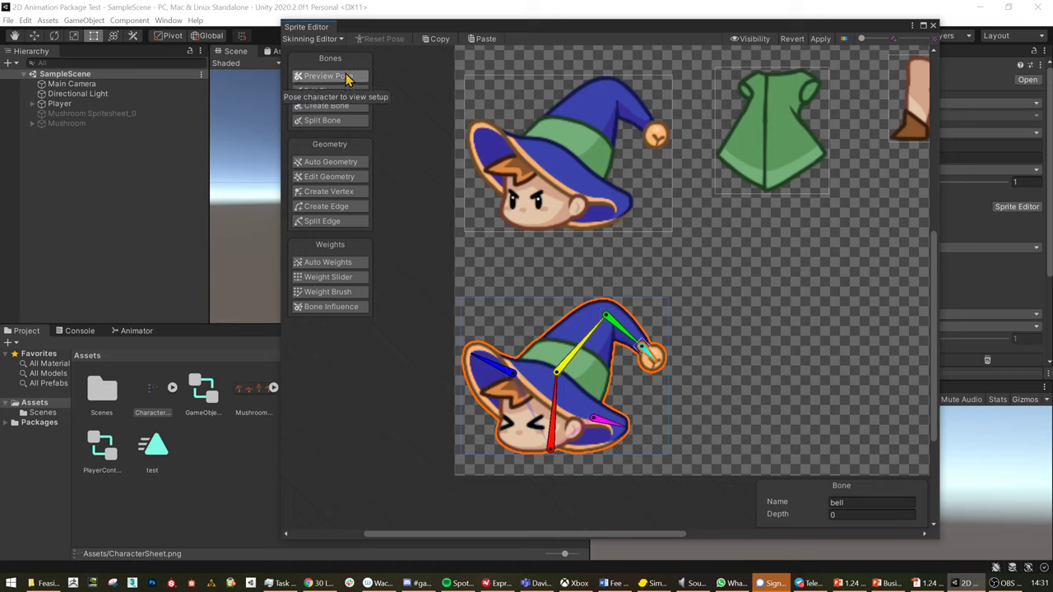
pyautogui.moveTo(652, 356); pyautogui.dragTo(668, 346)
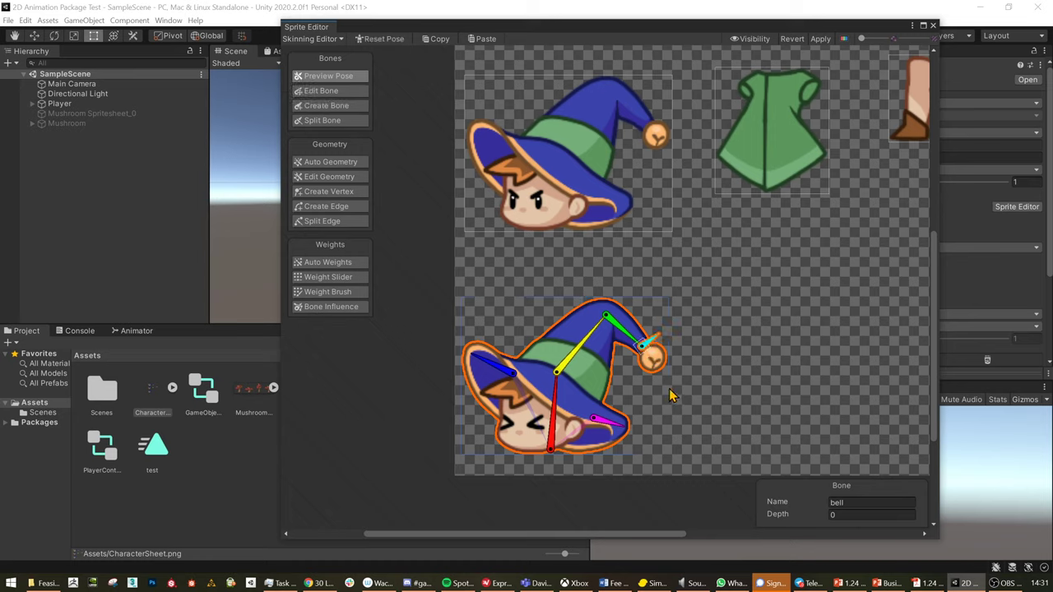
pyautogui.hotkey('ctrl', 'z')
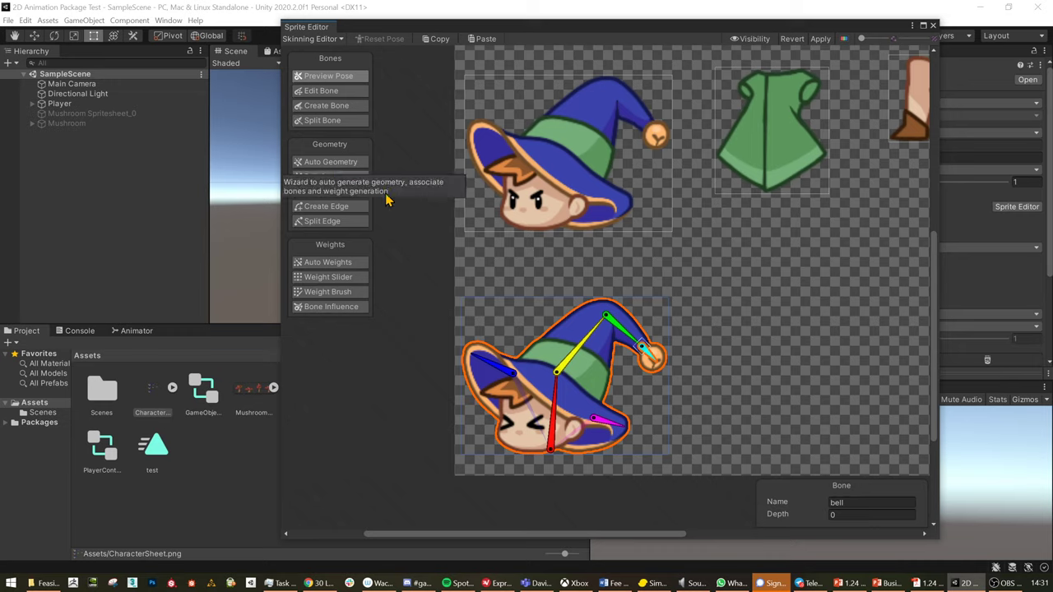
# Generate automatic geometry with weights for the squinting head sprite.
pyautogui.click(346, 165)
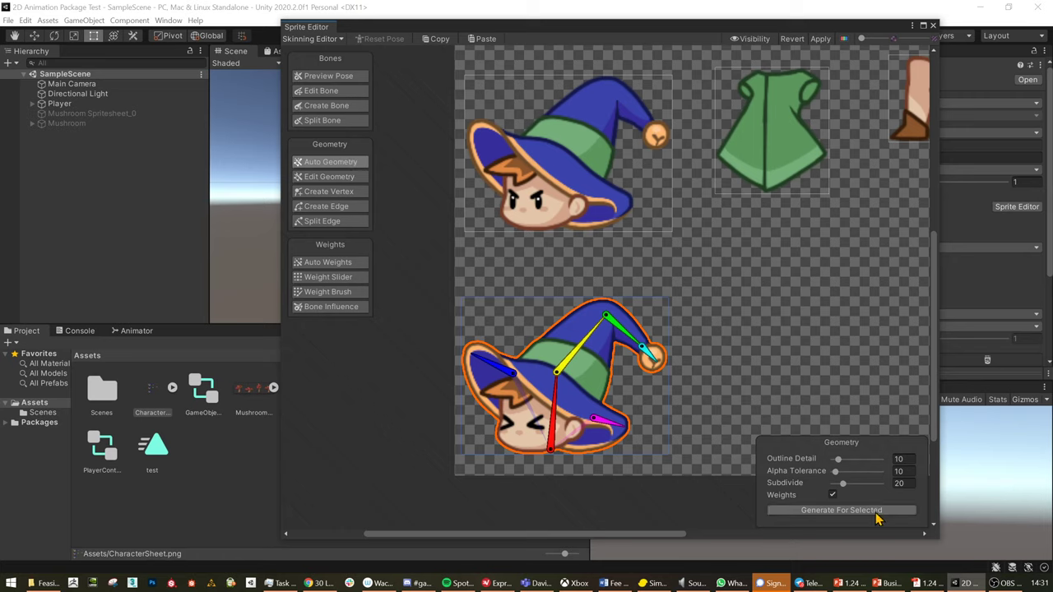
pyautogui.click(875, 511)
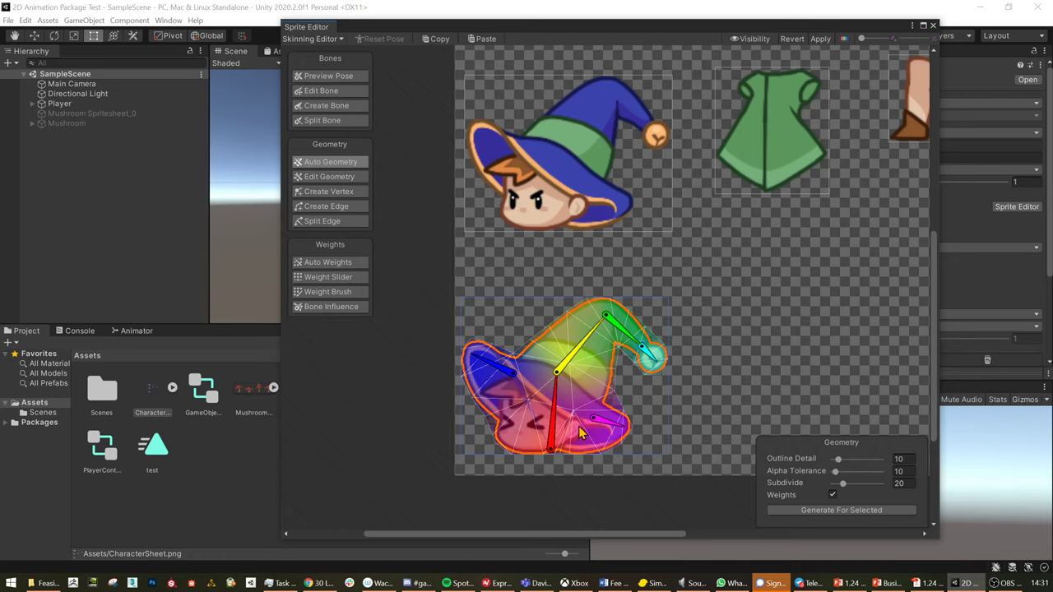
# Preview the mesh deformation by rotating the bell, hat and brim bones, and restore the original pose.
pyautogui.click(329, 76)
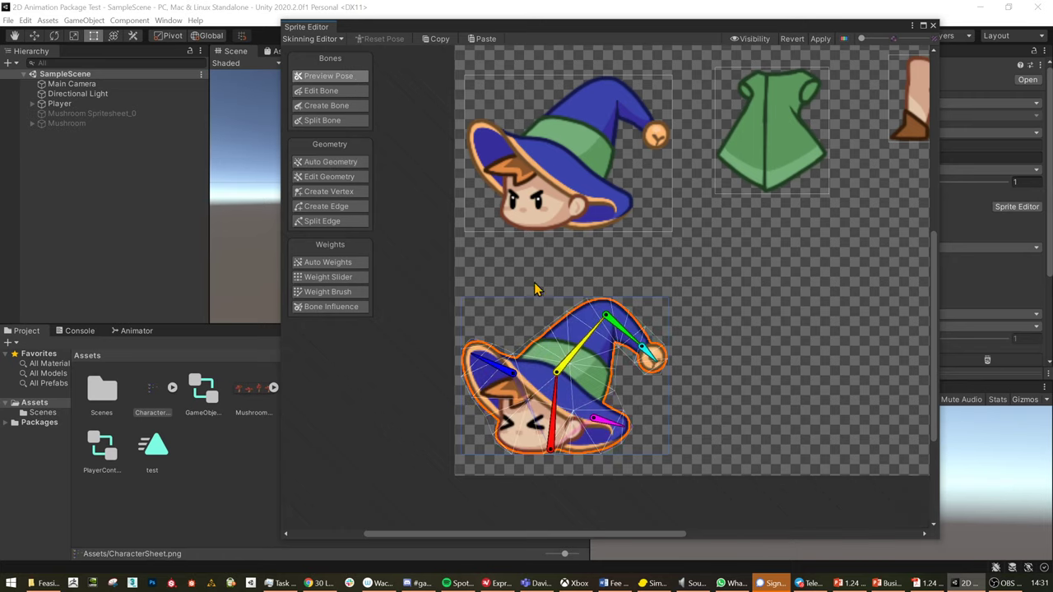
pyautogui.click(661, 351)
pyautogui.moveTo(633, 341); pyautogui.dragTo(662, 372)
pyautogui.moveTo(587, 345)
pyautogui.mouseDown()
pyautogui.moveTo(563, 329)
pyautogui.moveTo(613, 391)
pyautogui.moveTo(601, 333)
pyautogui.mouseUp()
pyautogui.moveTo(627, 436); pyautogui.dragTo(625, 434)
pyautogui.moveTo(476, 362)
pyautogui.mouseDown()
pyautogui.moveTo(477, 382)
pyautogui.moveTo(482, 333)
pyautogui.moveTo(470, 354)
pyautogui.mouseUp()
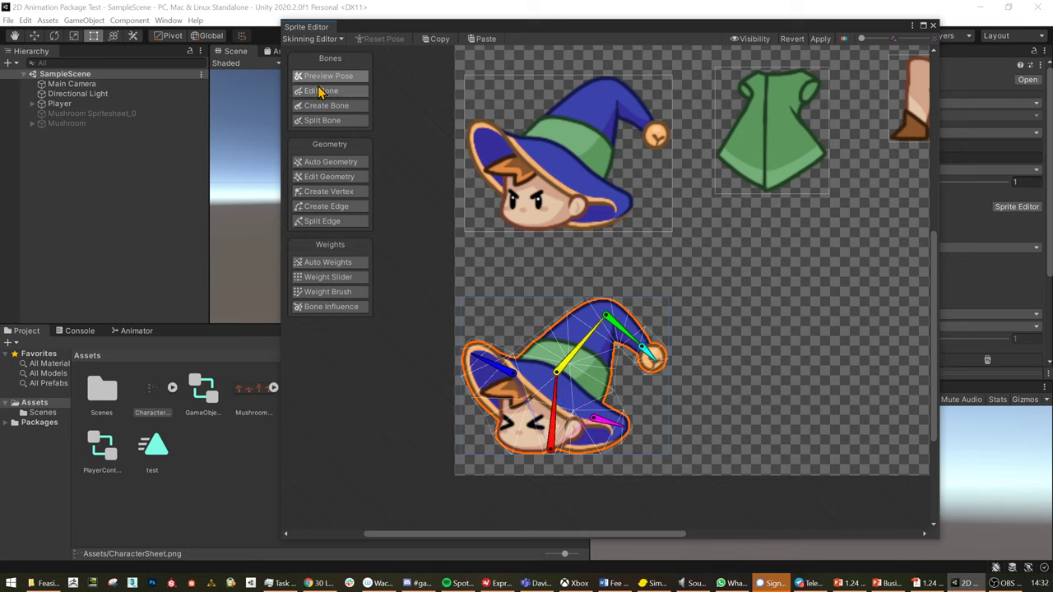
# Reduce the frontofhat bone's weight on the mesh with the Weight Slider in Add And Subtract mode.
pyautogui.click(339, 280)
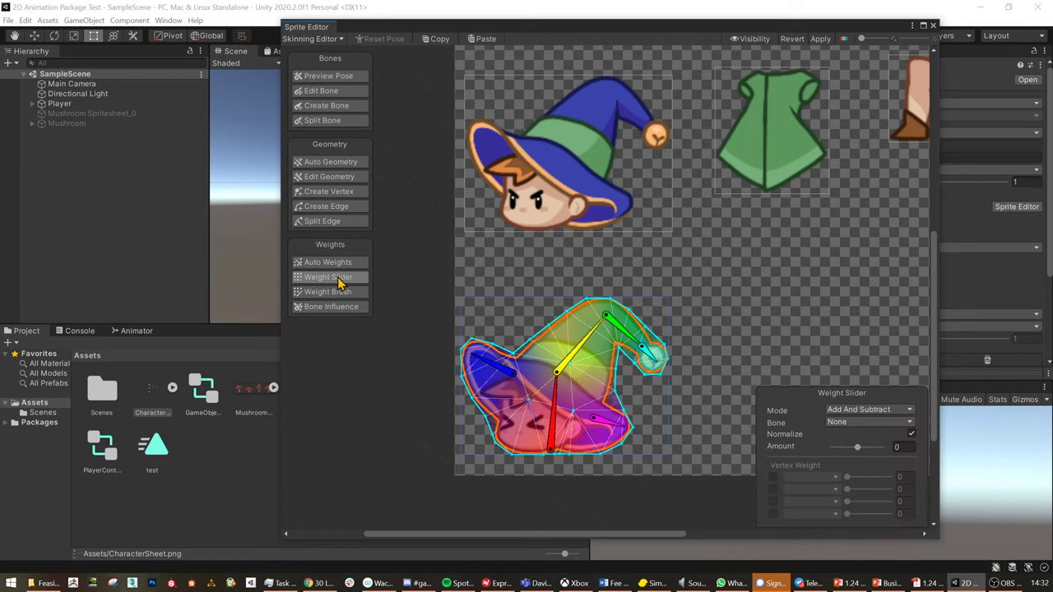
pyautogui.click(502, 370)
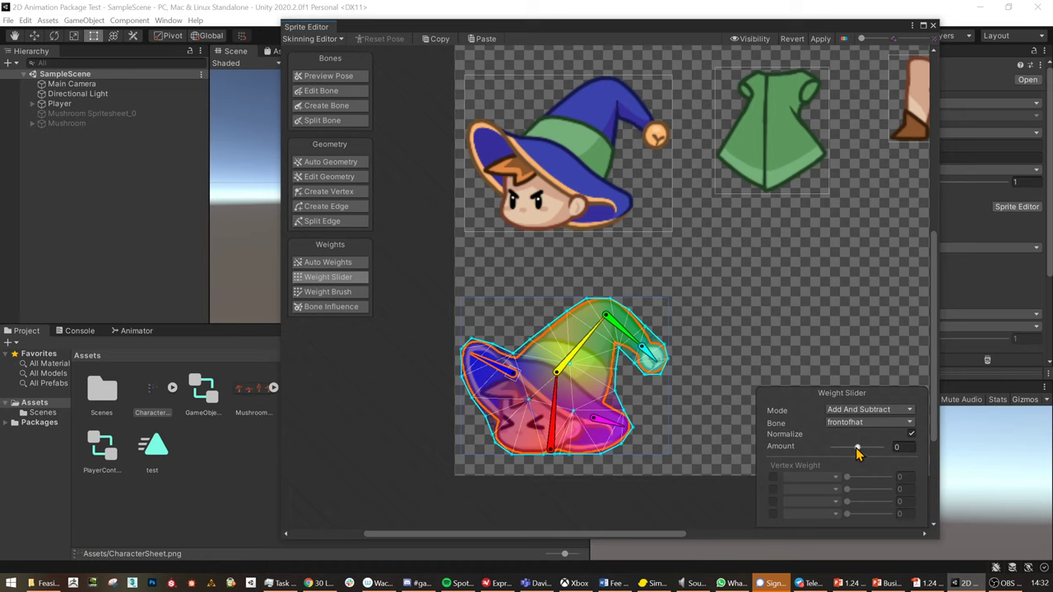
pyautogui.moveTo(857, 451); pyautogui.dragTo(842, 453)
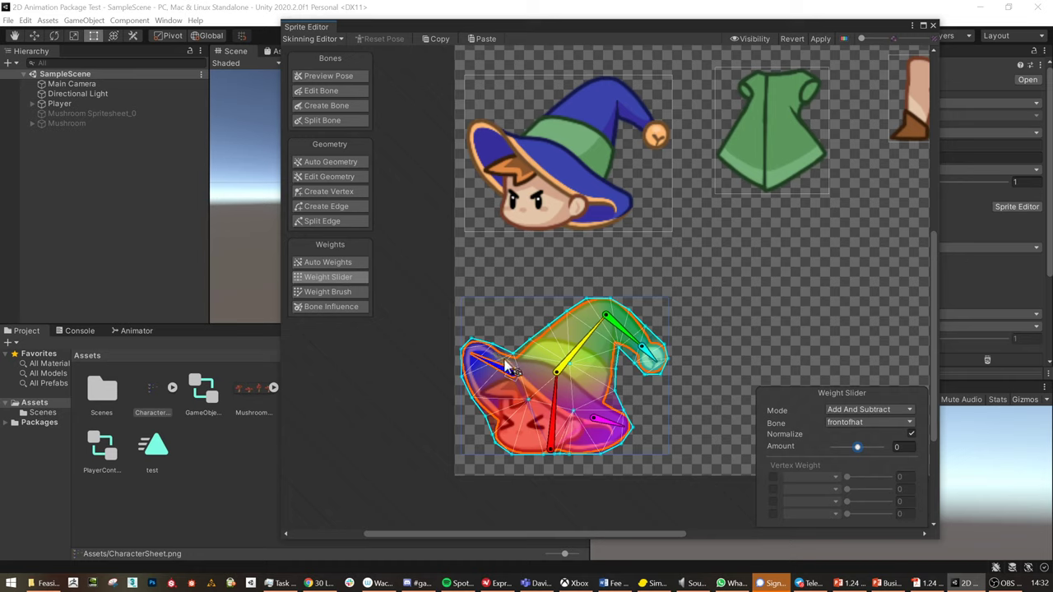
# Rotate the front and back brim bones to test the deformation, undoing each rotation.
pyautogui.moveTo(484, 363); pyautogui.dragTo(505, 348)
pyautogui.hotkey('ctrl', 'z')
pyautogui.moveTo(619, 428)
pyautogui.mouseDown()
pyautogui.moveTo(618, 411)
pyautogui.moveTo(617, 423)
pyautogui.mouseUp()
pyautogui.hotkey('ctrl', 'z')
# Reduce the backofhat bone's weight with the Weight Slider, test-rotating the hatbody bone and undoing that rotation.
pyautogui.click(613, 424)
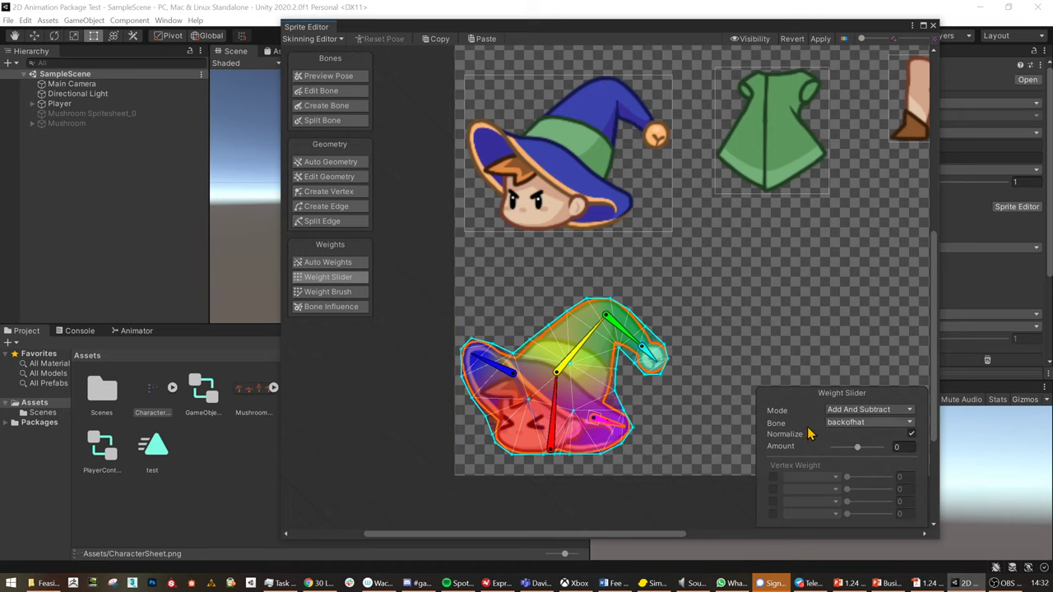
pyautogui.moveTo(857, 452); pyautogui.dragTo(849, 453)
pyautogui.moveTo(862, 453); pyautogui.dragTo(779, 448)
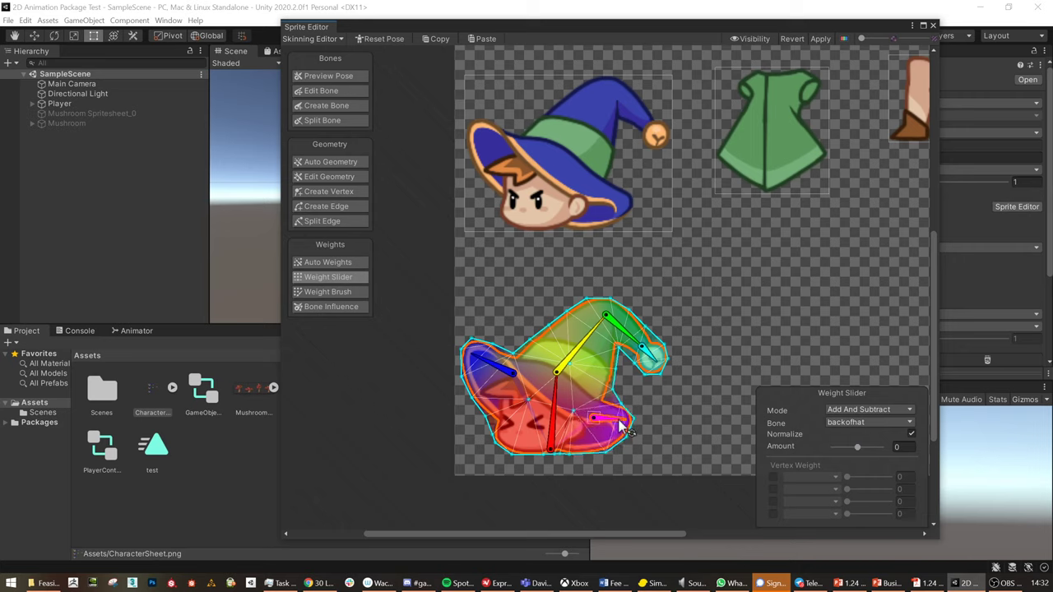
pyautogui.moveTo(858, 452); pyautogui.dragTo(818, 450)
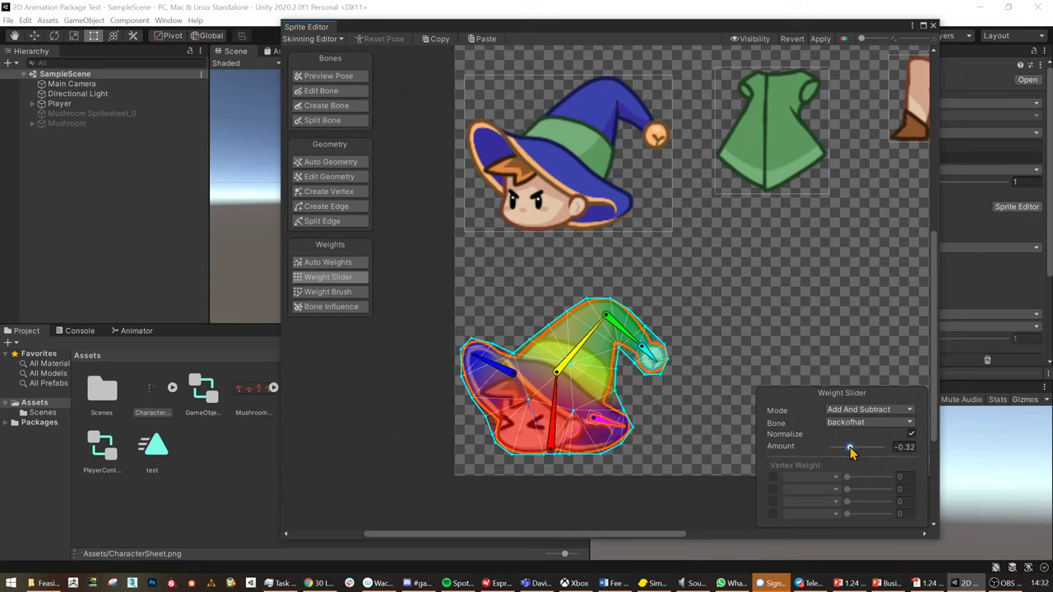
pyautogui.click(608, 428)
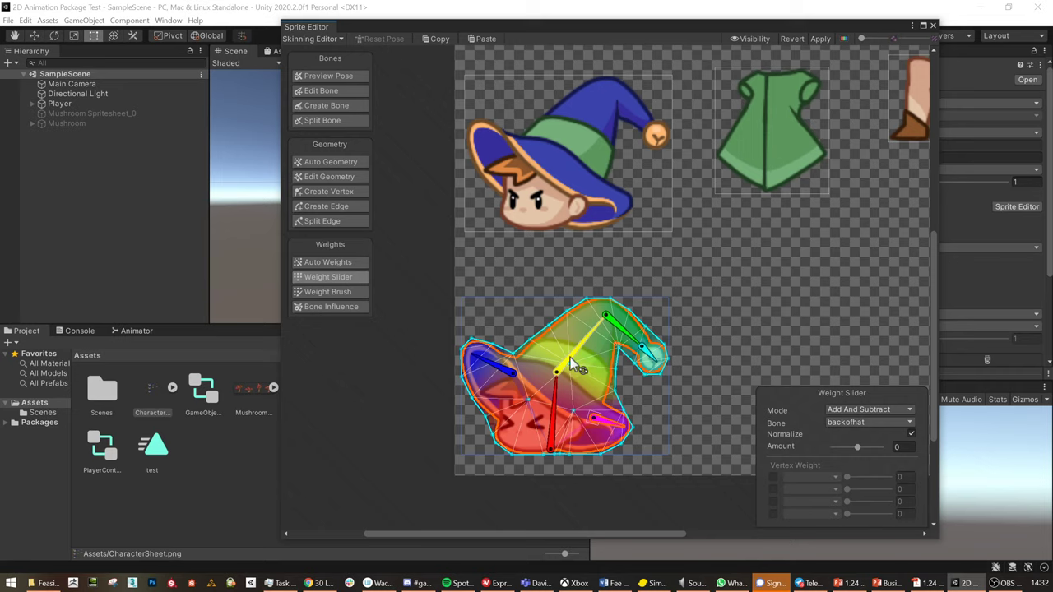
pyautogui.moveTo(572, 356); pyautogui.dragTo(560, 353)
pyautogui.hotkey('ctrl', 'z')
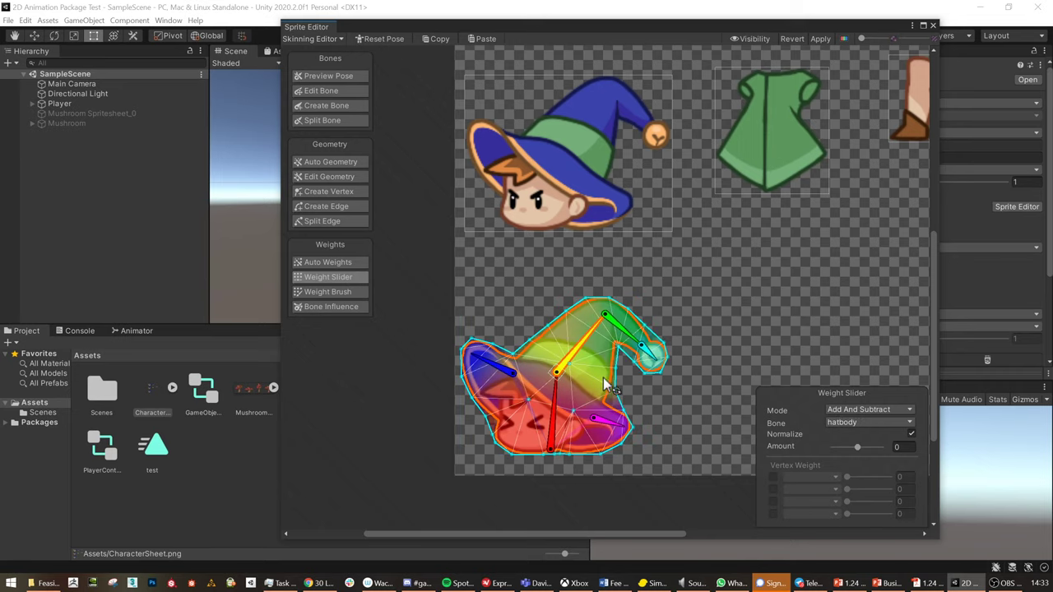
pyautogui.moveTo(859, 447); pyautogui.dragTo(851, 452)
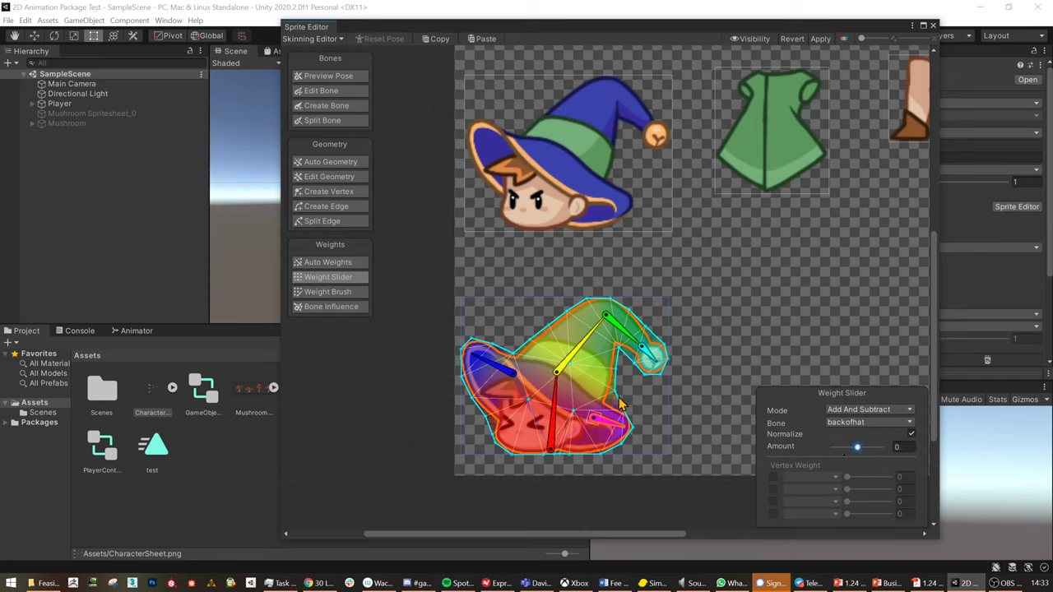
# Adjust the hatbody bone's weight amount, checking the hat's fold with test rotations of hatbodytop and undoing them.
pyautogui.click(580, 362)
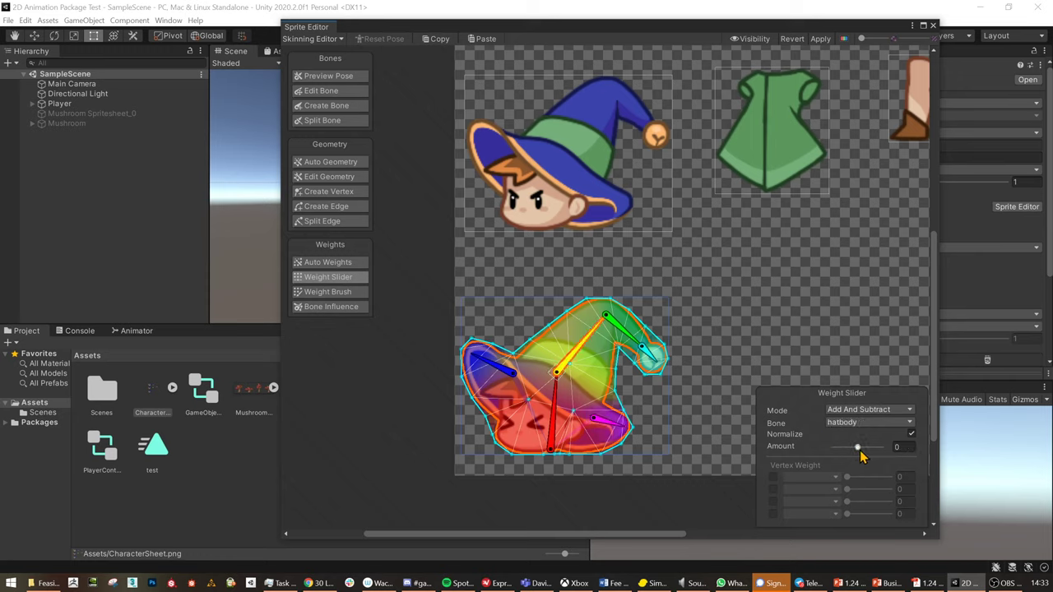
pyautogui.moveTo(858, 449); pyautogui.dragTo(855, 452)
pyautogui.moveTo(586, 345); pyautogui.dragTo(663, 277)
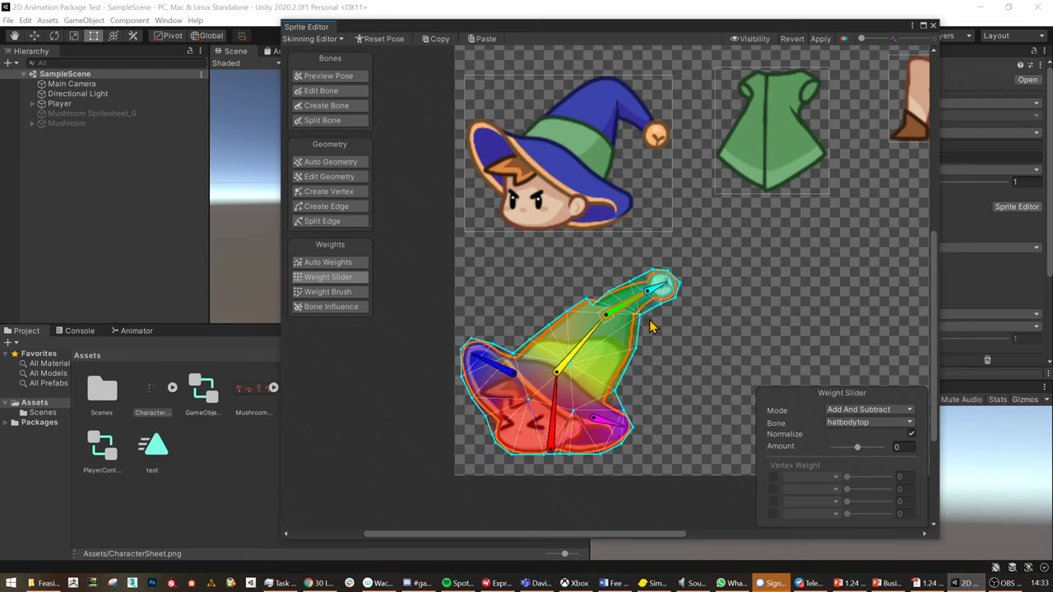
pyautogui.hotkey('ctrl', 'z')
pyautogui.moveTo(858, 453); pyautogui.dragTo(852, 452)
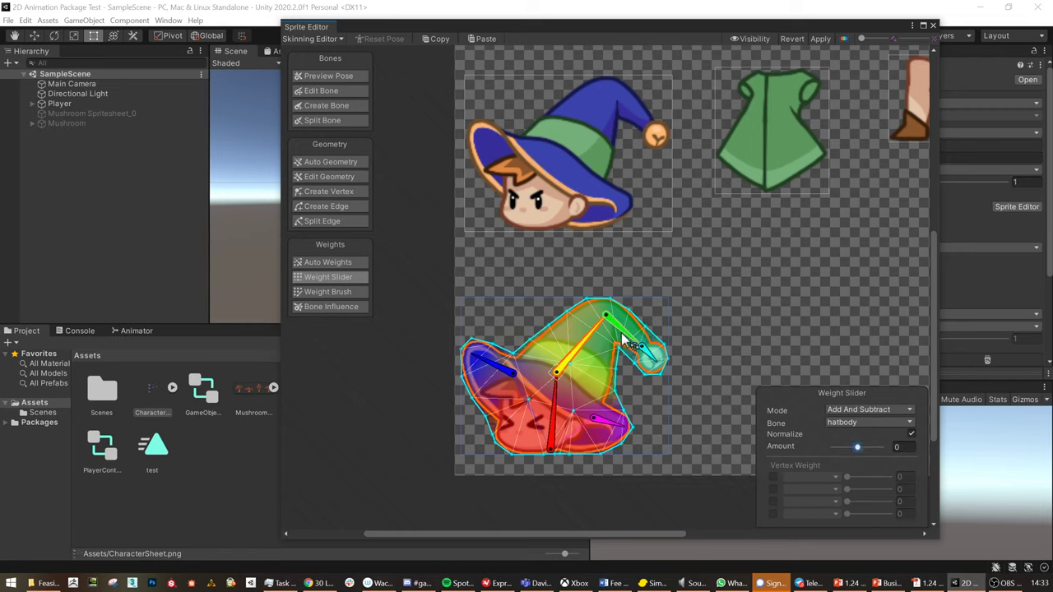
pyautogui.moveTo(631, 348); pyautogui.dragTo(638, 333)
pyautogui.hotkey('ctrl', 'z')
# Set the hatbodytop weight of the vertex on the hat's inner fold to 0.14, checking the bend with test rotations of hatbodytop.
pyautogui.click(619, 379)
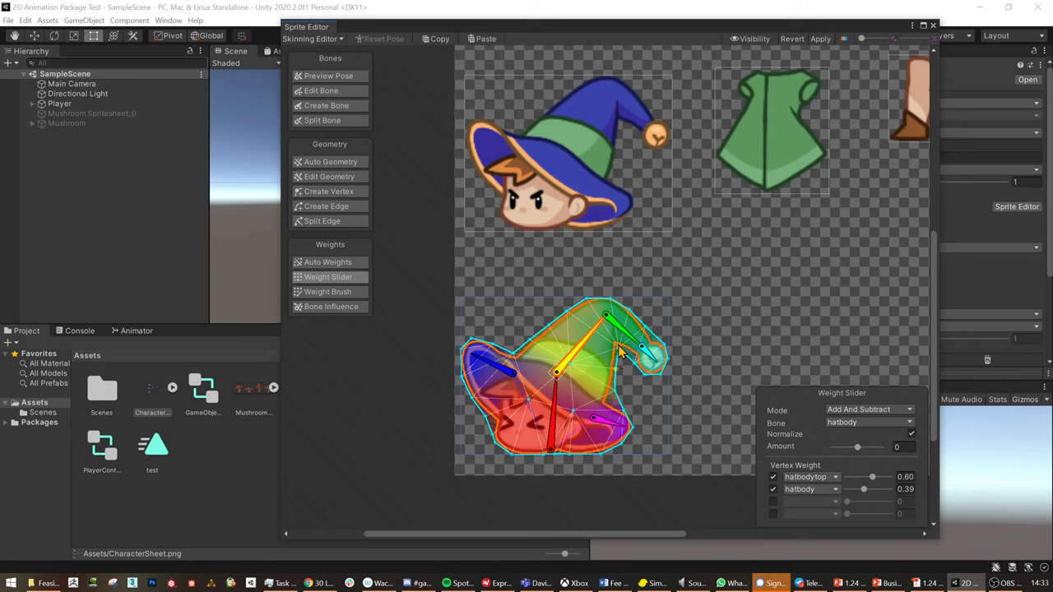
pyautogui.click(626, 341)
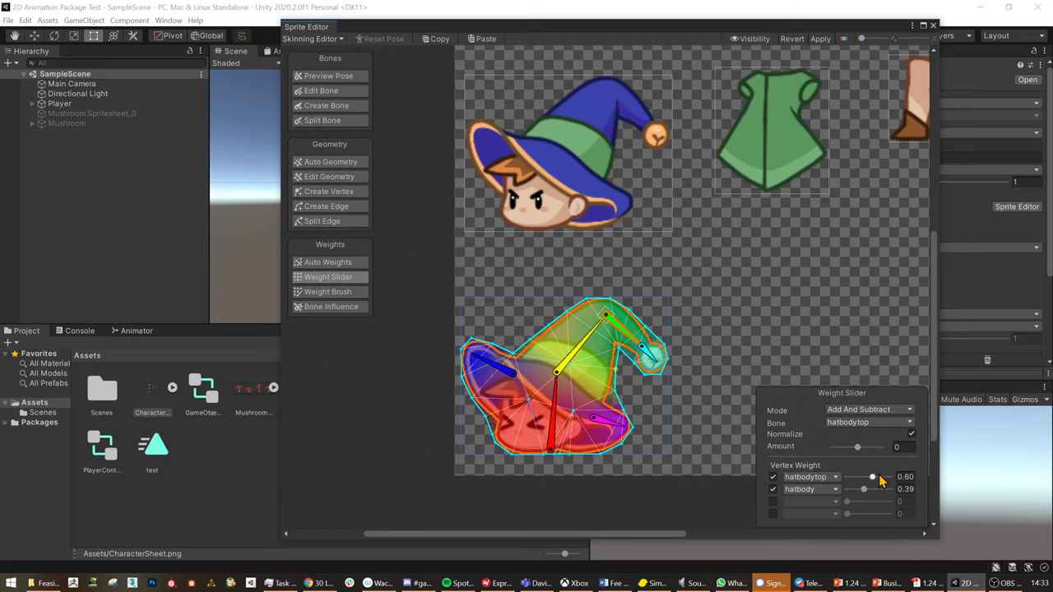
pyautogui.moveTo(874, 482); pyautogui.dragTo(829, 483)
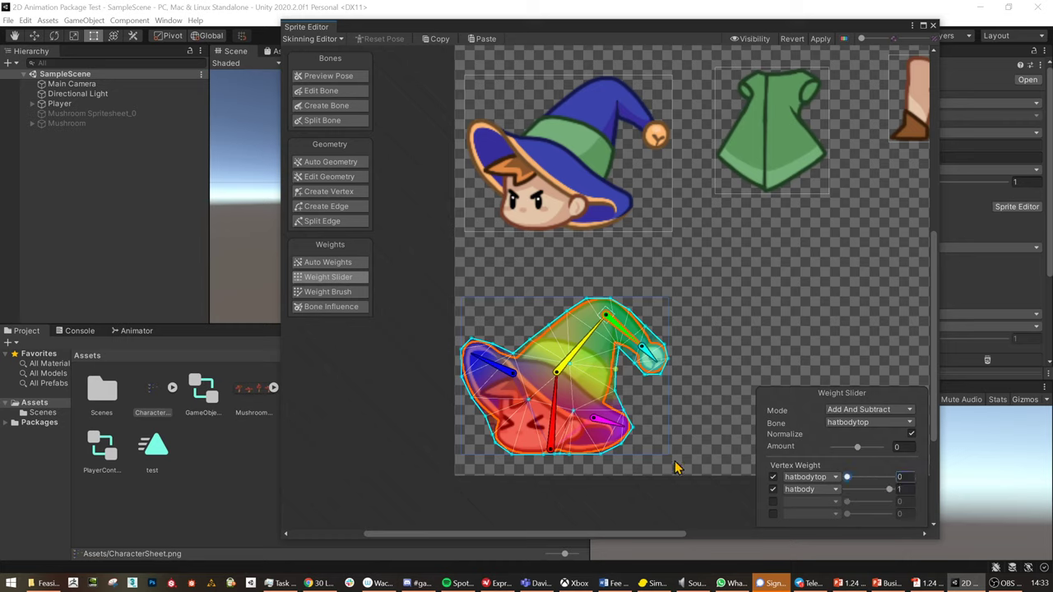
pyautogui.moveTo(633, 341)
pyautogui.mouseDown()
pyautogui.moveTo(626, 320)
pyautogui.moveTo(633, 344)
pyautogui.mouseUp()
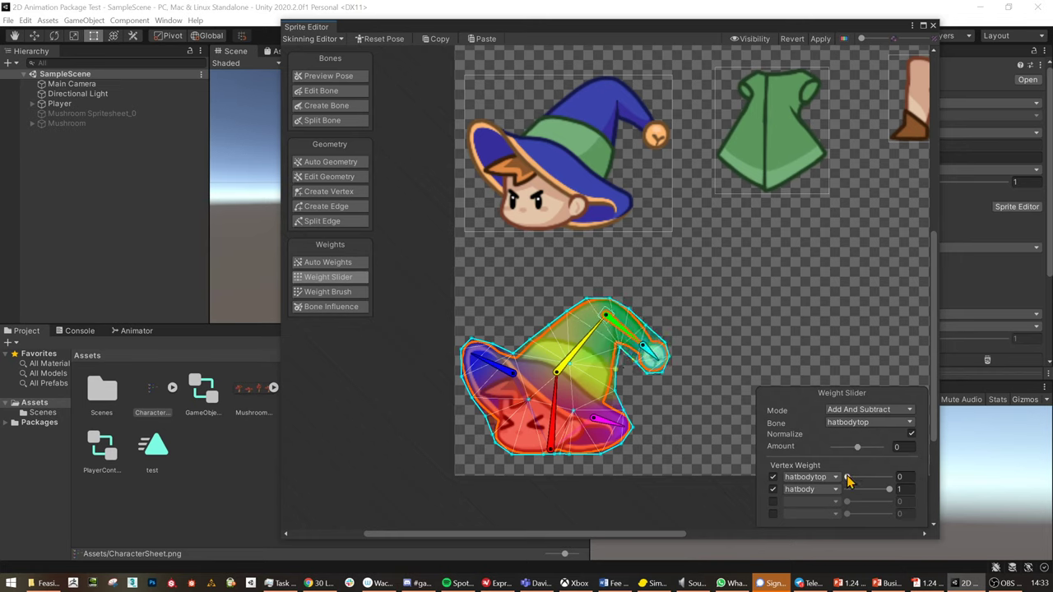
pyautogui.moveTo(846, 475); pyautogui.dragTo(852, 477)
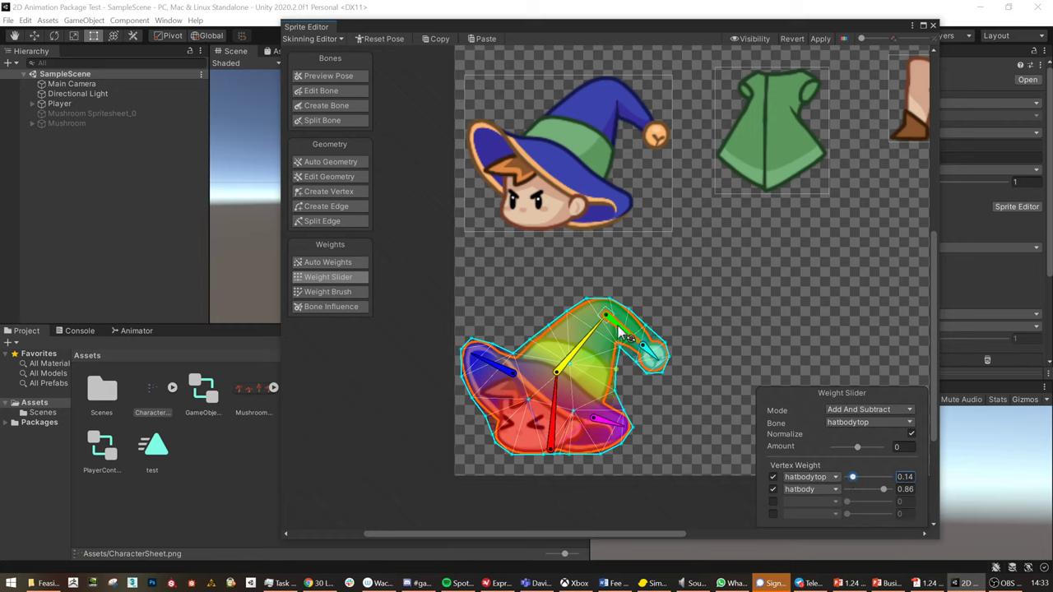
pyautogui.moveTo(630, 345)
pyautogui.mouseDown()
pyautogui.moveTo(638, 329)
pyautogui.moveTo(644, 352)
pyautogui.mouseUp()
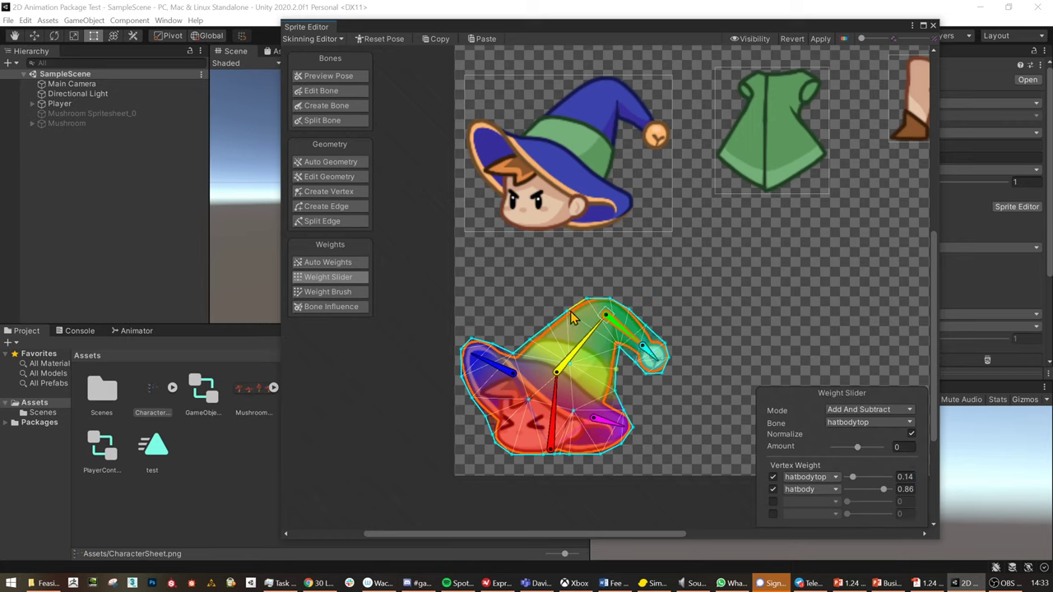
pyautogui.click(609, 352)
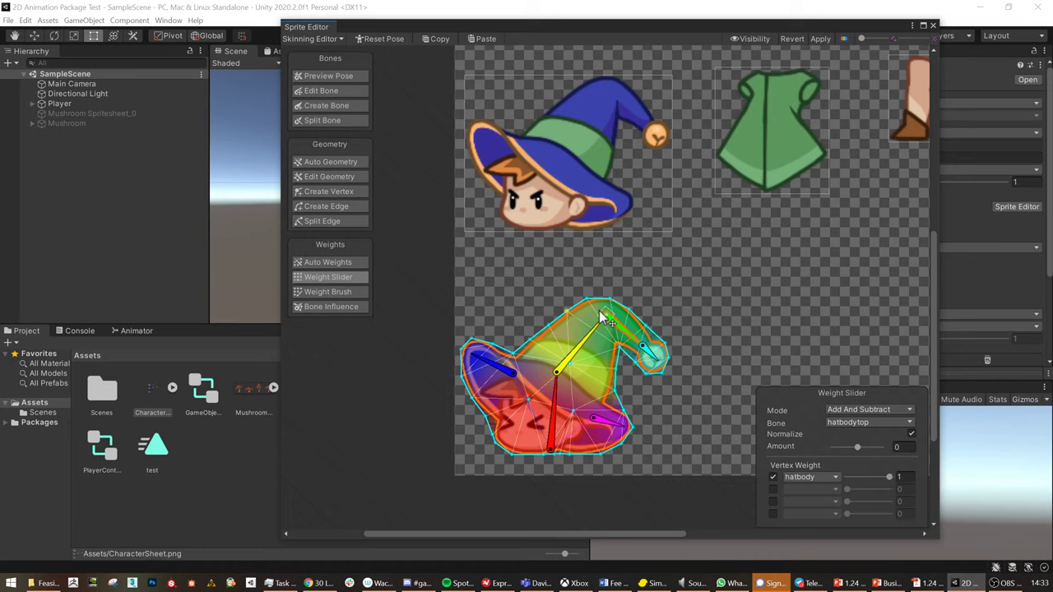
pyautogui.click(617, 375)
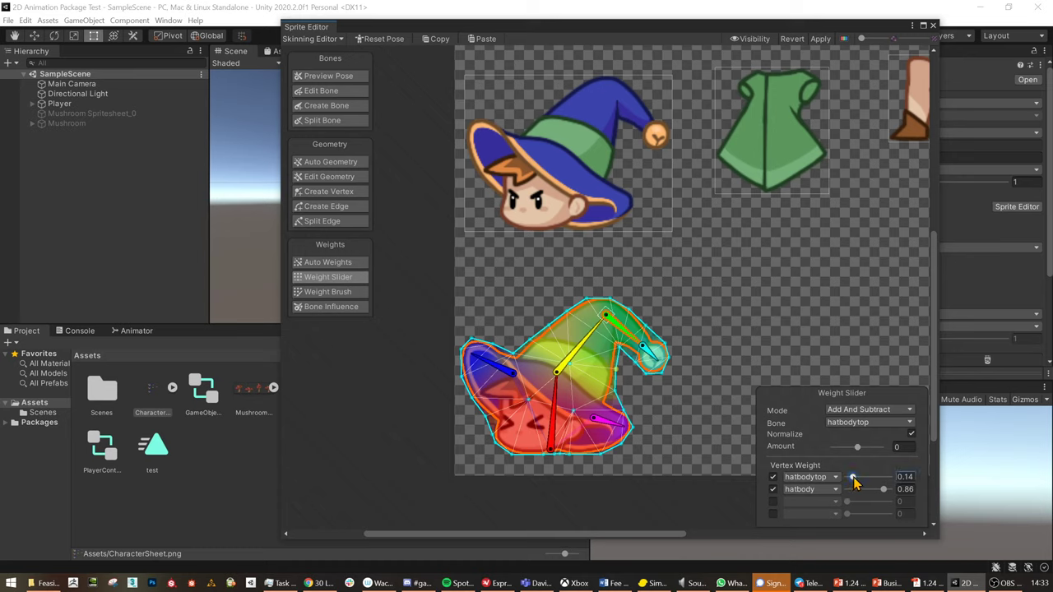
pyautogui.moveTo(855, 478); pyautogui.dragTo(851, 479)
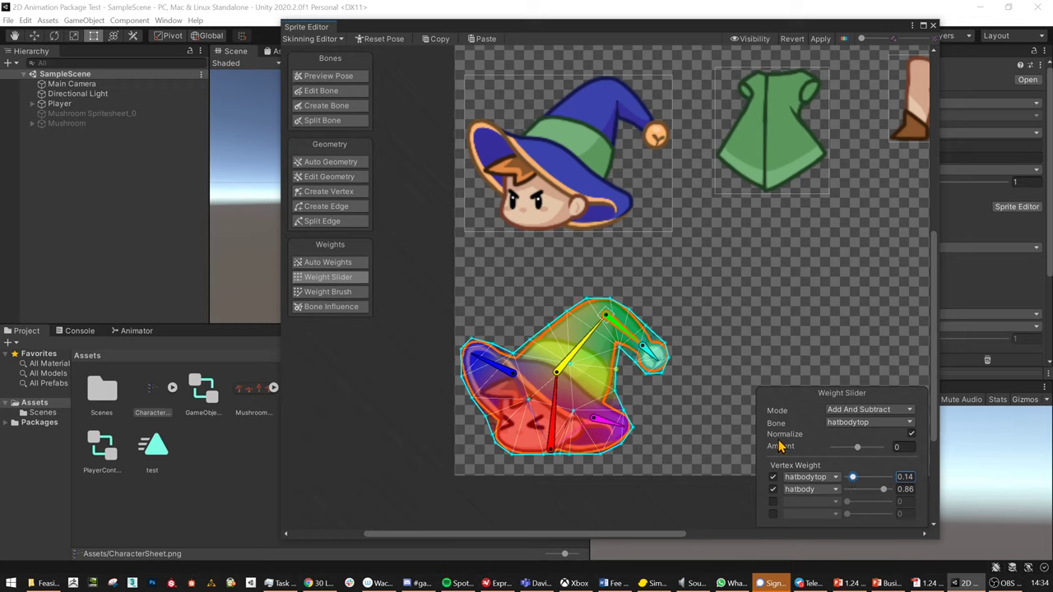
pyautogui.moveTo(632, 339); pyautogui.dragTo(658, 347)
# Enable a second bone influence, hatbody, on the outer-edge vertex at the hat's upper bend.
pyautogui.click(610, 302)
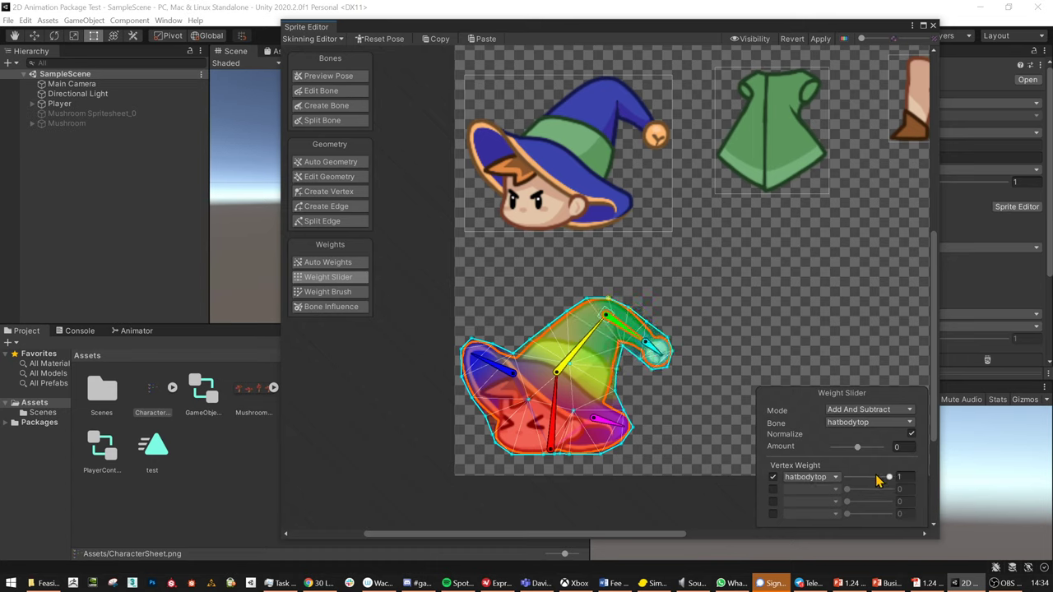
pyautogui.click(773, 490)
pyautogui.click(810, 490)
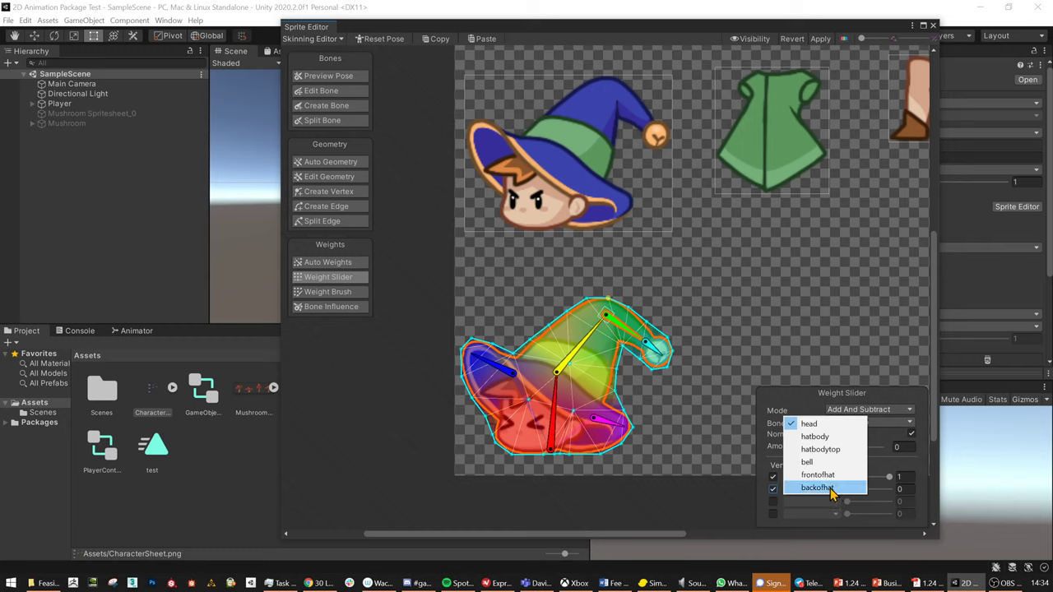
pyautogui.click(814, 436)
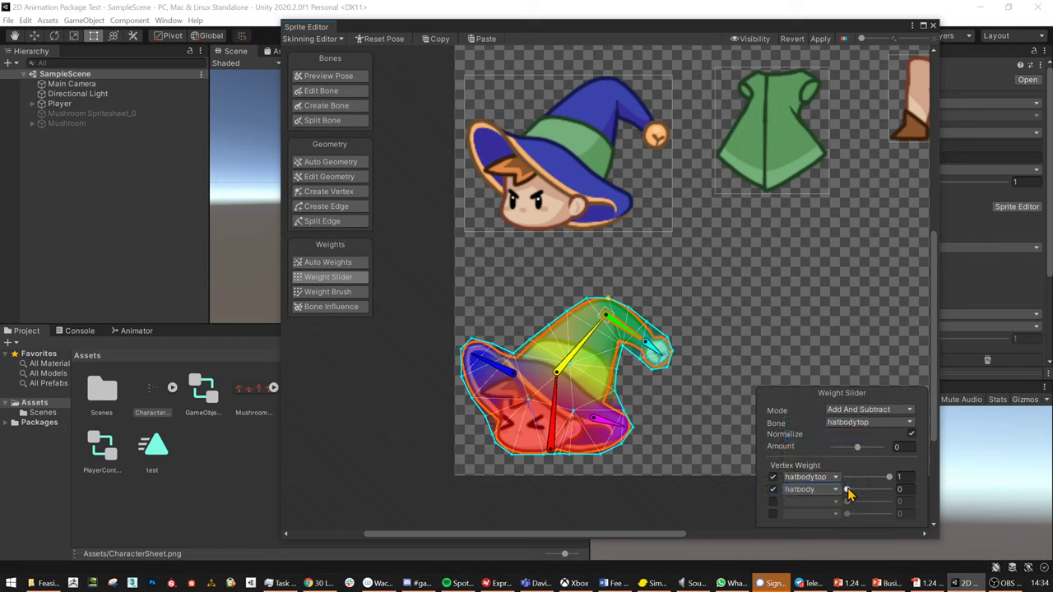
# Raise the upper-bend vertex's hatbody weight to 0.67, checking each adjustment with test rotations of the hatbodytop bone.
pyautogui.moveTo(847, 490); pyautogui.dragTo(860, 491)
pyautogui.moveTo(634, 337)
pyautogui.mouseDown()
pyautogui.moveTo(667, 304)
pyautogui.moveTo(648, 352)
pyautogui.mouseUp()
pyautogui.moveTo(858, 490); pyautogui.dragTo(869, 495)
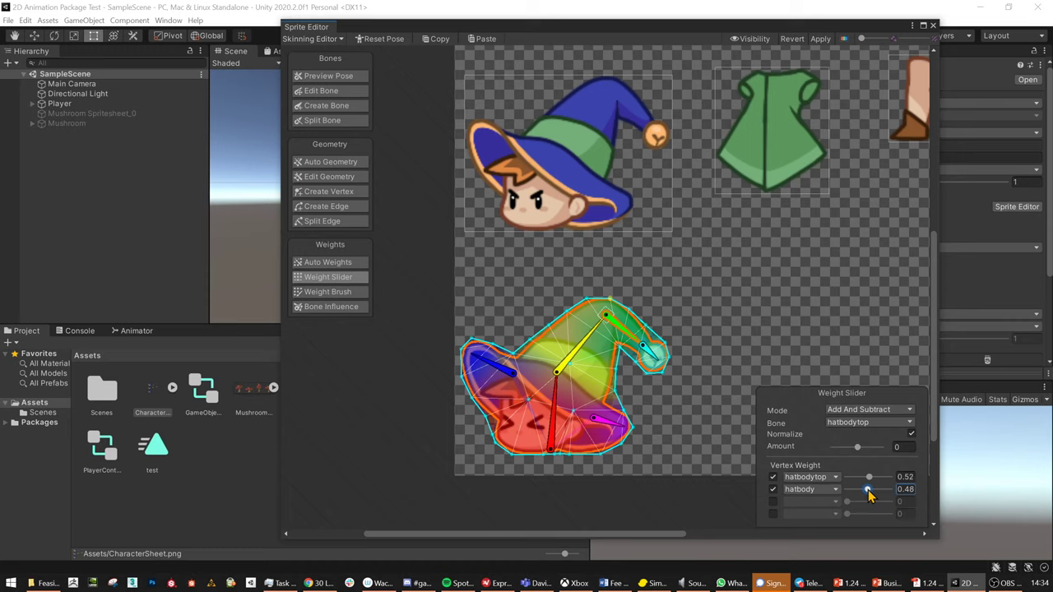
pyautogui.moveTo(627, 337)
pyautogui.mouseDown()
pyautogui.moveTo(654, 306)
pyautogui.moveTo(635, 329)
pyautogui.moveTo(640, 348)
pyautogui.mouseUp()
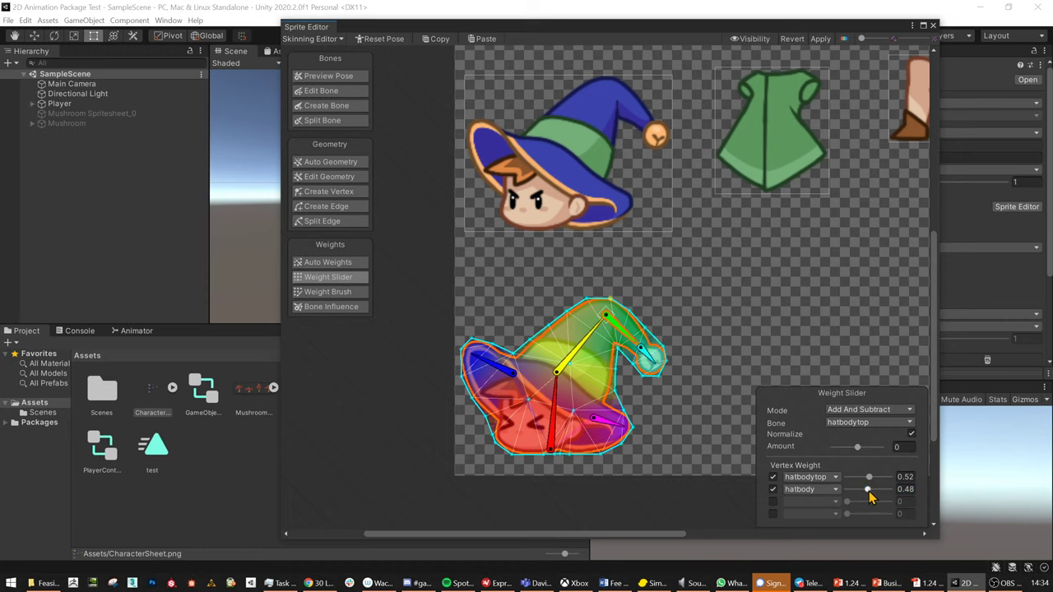
pyautogui.moveTo(868, 491); pyautogui.dragTo(878, 497)
pyautogui.moveTo(627, 338); pyautogui.dragTo(647, 327)
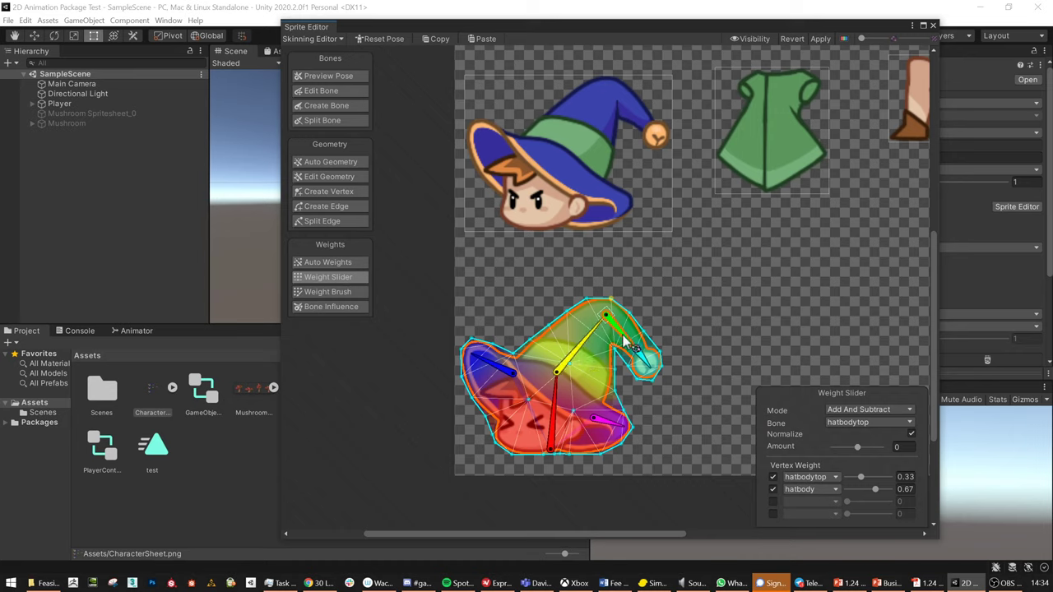
pyautogui.moveTo(625, 341)
pyautogui.mouseDown()
pyautogui.moveTo(662, 312)
pyautogui.moveTo(633, 355)
pyautogui.moveTo(658, 287)
pyautogui.moveTo(627, 362)
pyautogui.moveTo(634, 341)
pyautogui.mouseUp()
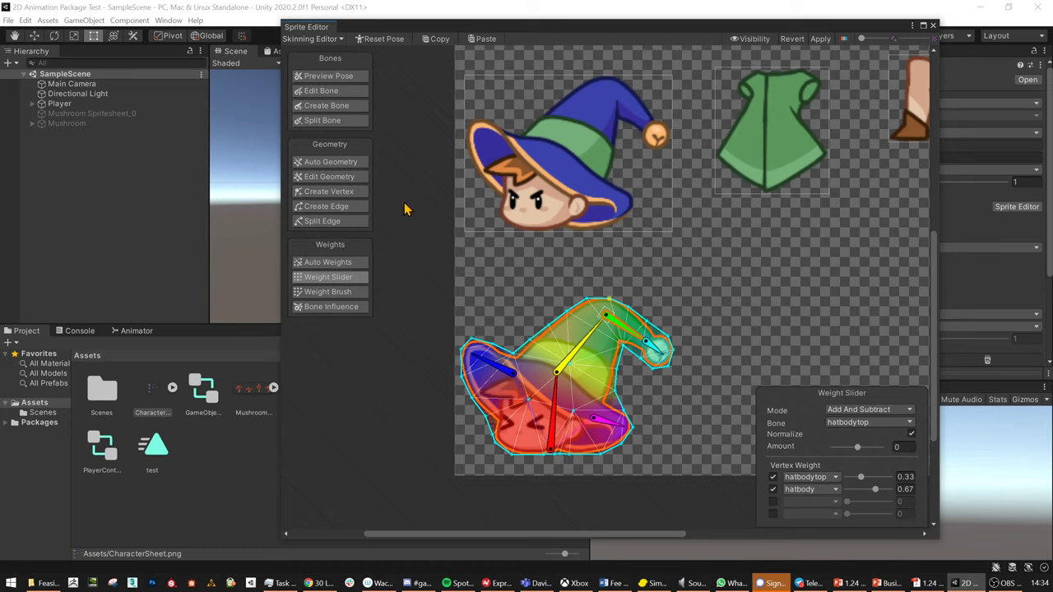
# Apply the skinning changes from Preview Pose mode and close the Sprite Editor.
pyautogui.click(332, 77)
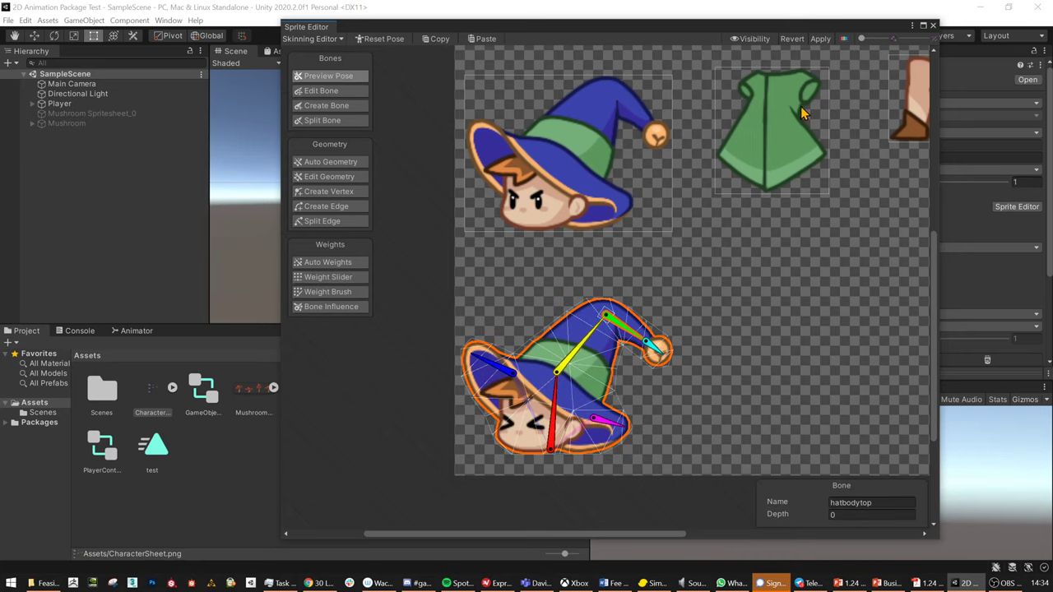
pyautogui.click(821, 39)
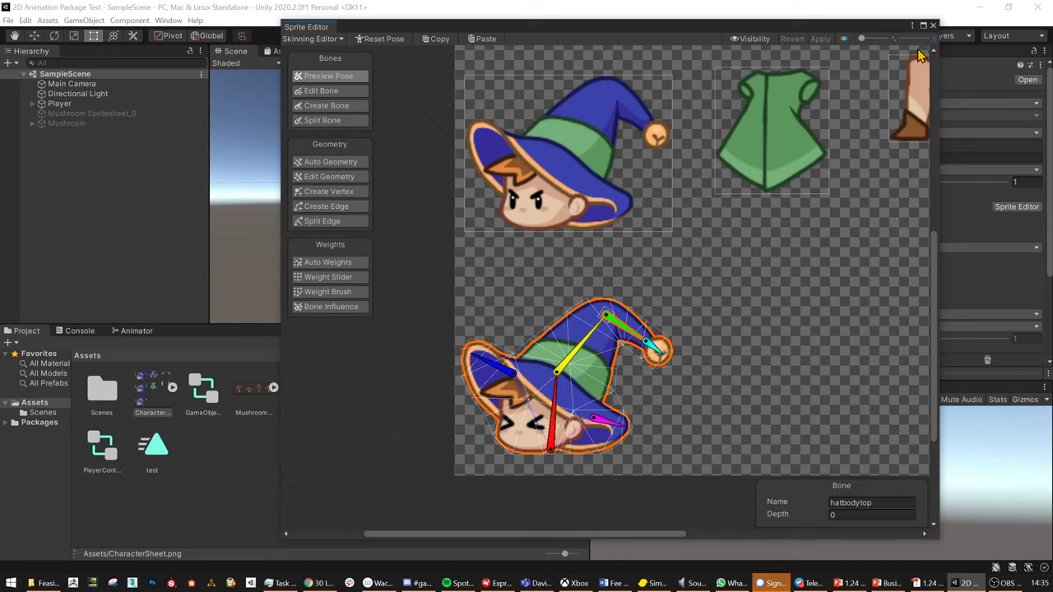
pyautogui.click(934, 27)
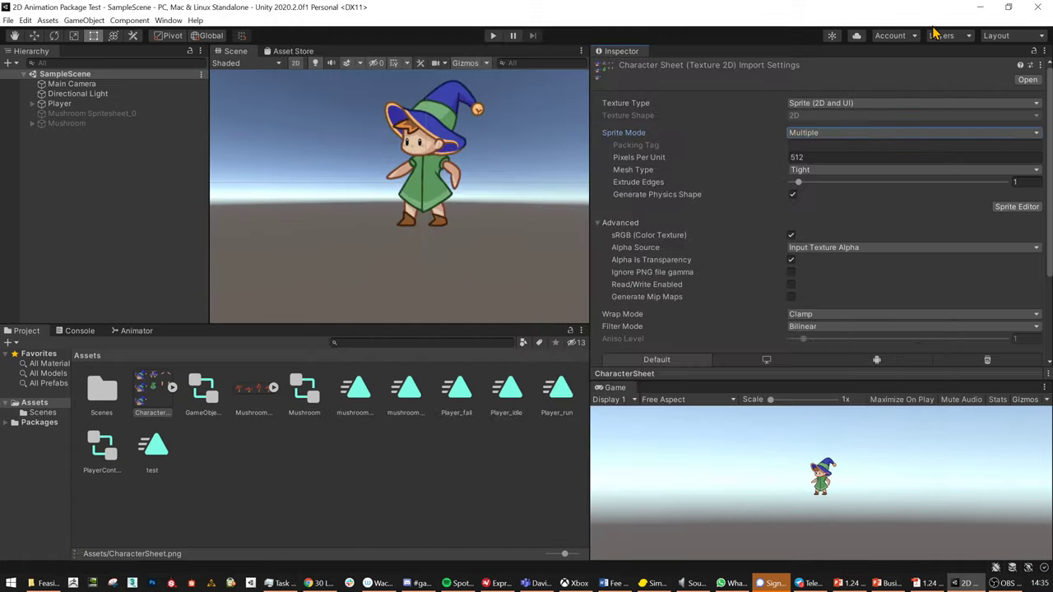
# Add the Head_X sprite from the character sheet to the scene and place it beside the player at X 0.833, Y 0.159.
pyautogui.click(173, 389)
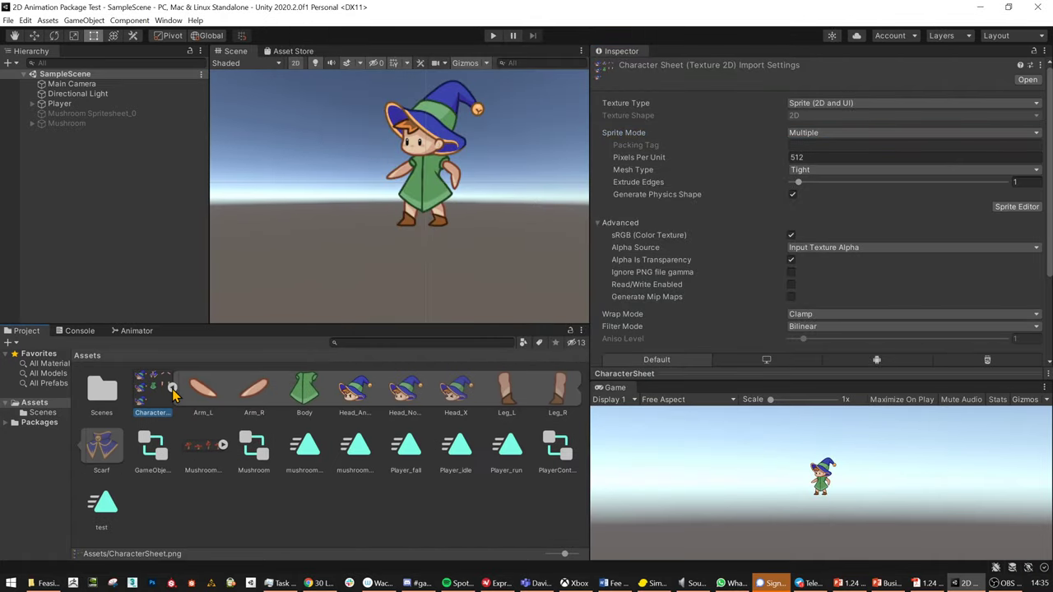
pyautogui.click(454, 396)
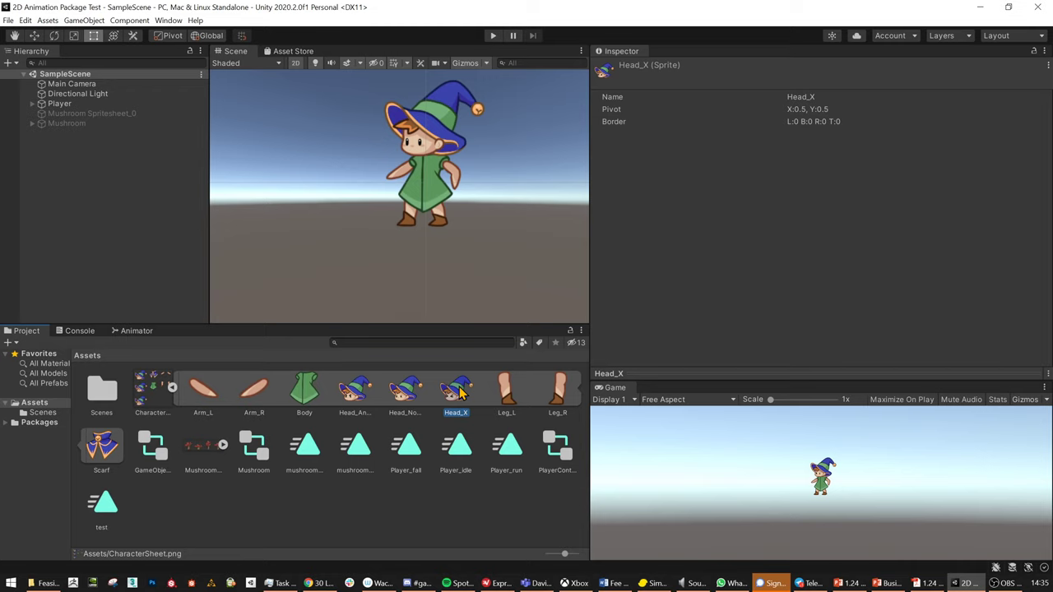
pyautogui.moveTo(461, 395); pyautogui.dragTo(92, 189)
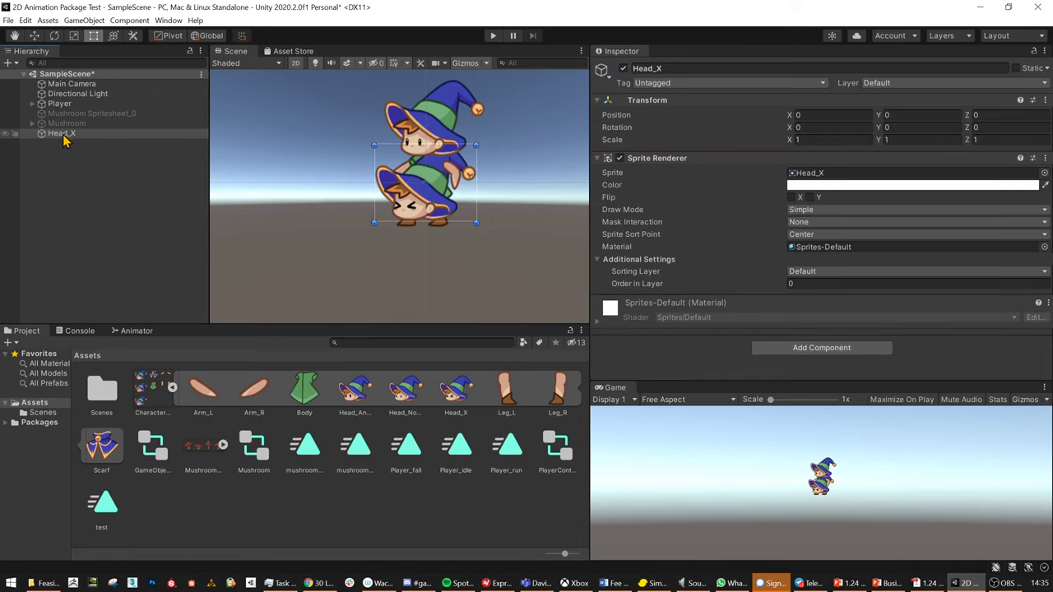
pyautogui.moveTo(437, 202); pyautogui.dragTo(601, 223)
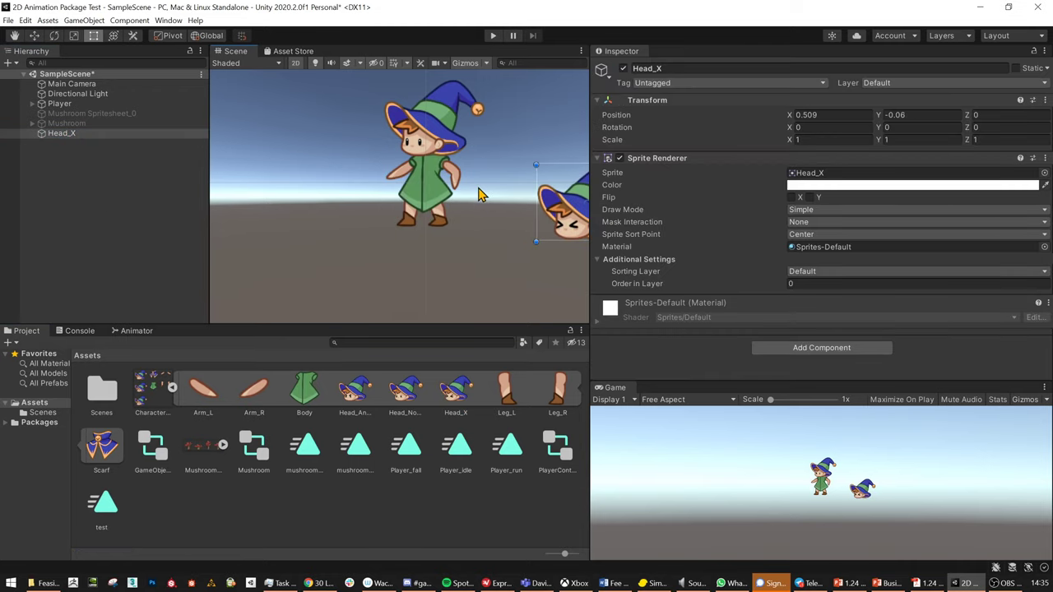
pyautogui.moveTo(482, 195); pyautogui.dragTo(259, 197, button='middle')
pyautogui.moveTo(348, 247); pyautogui.dragTo(476, 225)
pyautogui.moveTo(476, 226); pyautogui.dragTo(436, 287, button='middle')
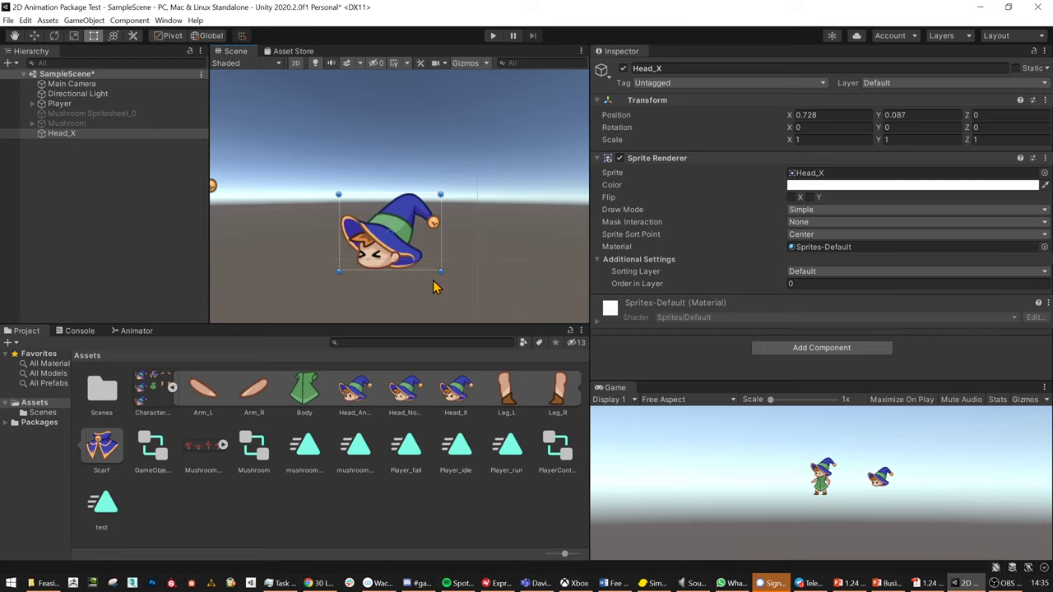
pyautogui.moveTo(398, 255); pyautogui.dragTo(435, 232)
pyautogui.moveTo(292, 238); pyautogui.dragTo(433, 228, button='middle')
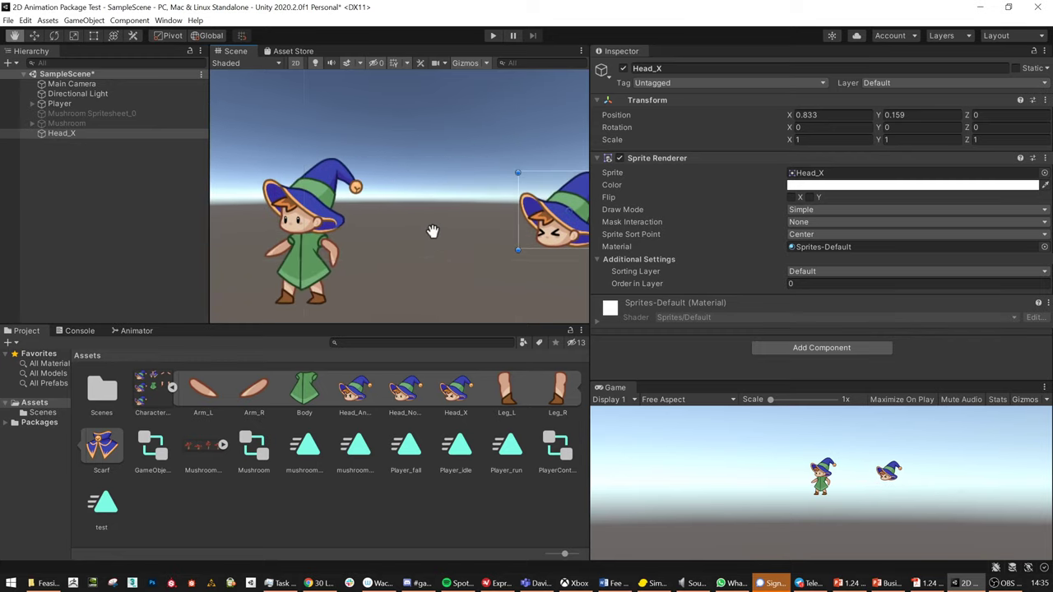
# Add a Sprite Skin component to Head_X, using Head_Normal's components as a reference.
pyautogui.click(284, 220)
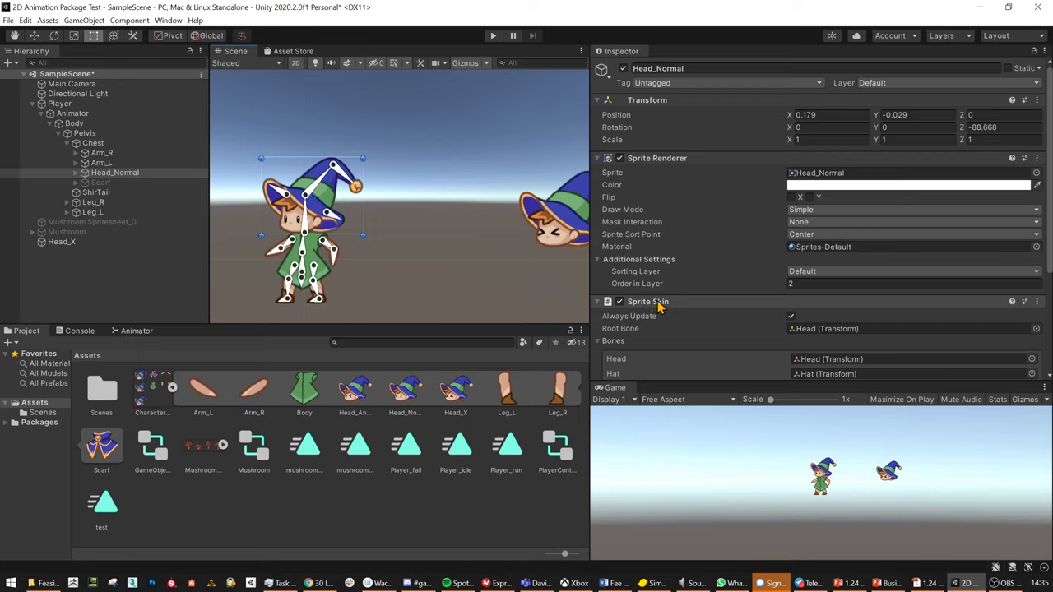
pyautogui.moveTo(481, 238); pyautogui.dragTo(337, 237, button='middle')
pyautogui.click(416, 206)
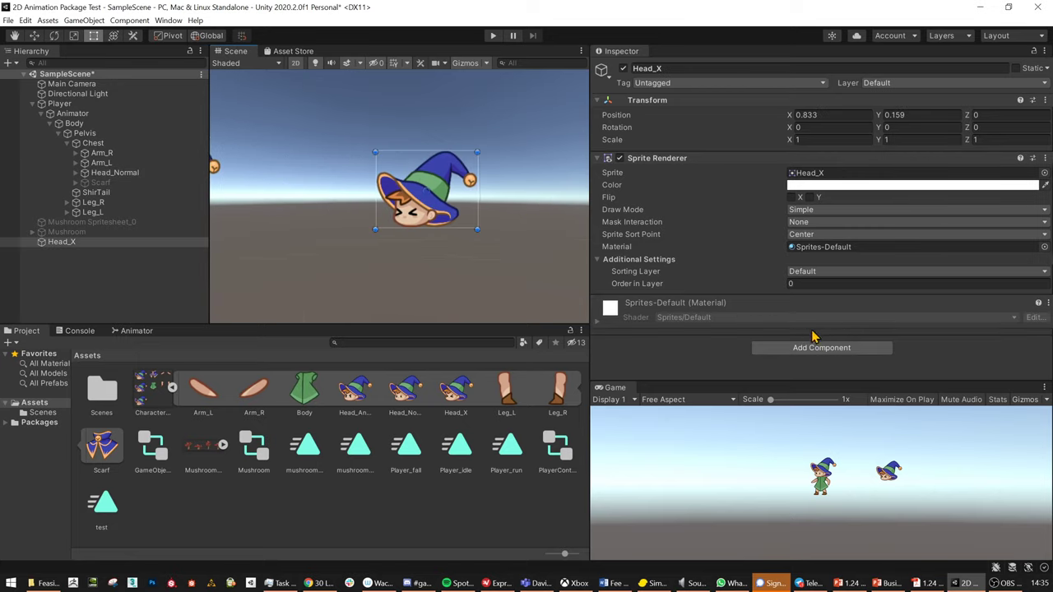
pyautogui.click(830, 349)
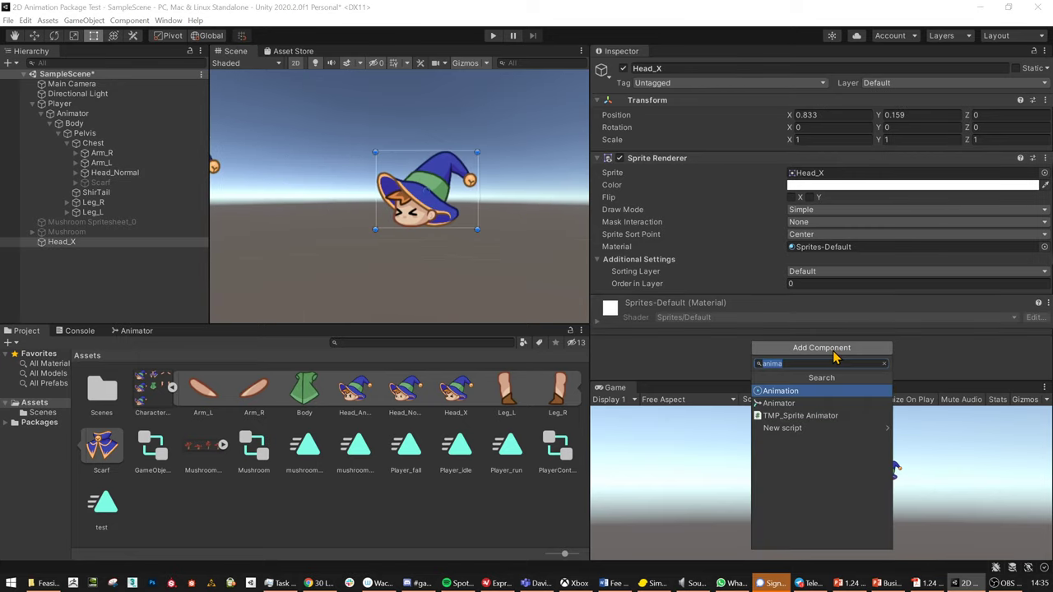
pyautogui.write('sp')
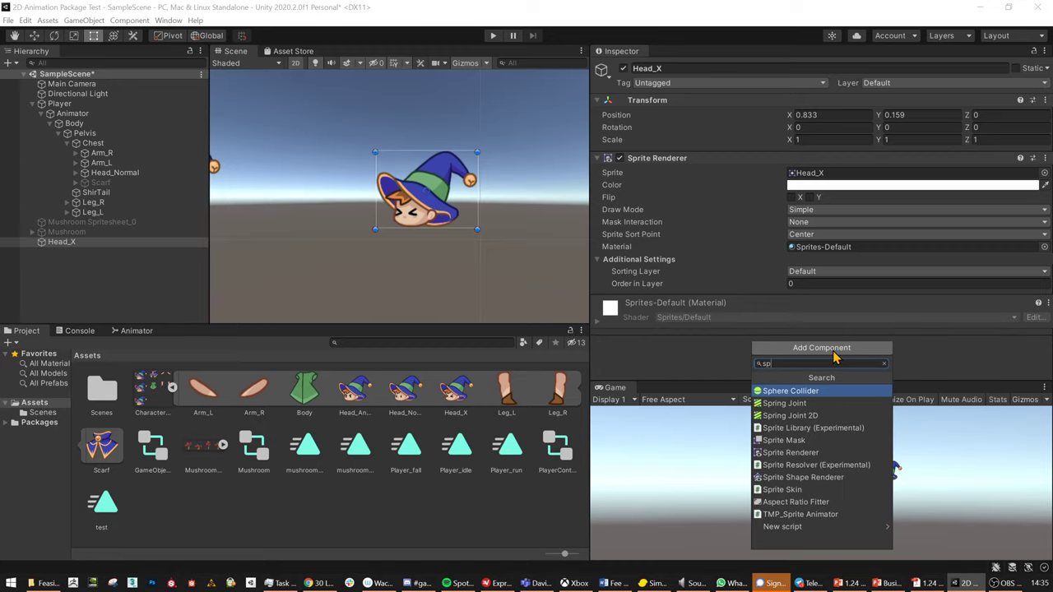
pyautogui.write('ri')
pyautogui.press('Down')
pyautogui.press('Down')
pyautogui.press('Down')
pyautogui.press('Down')
pyautogui.press('Down')
pyautogui.press('Down')
pyautogui.press('Down')
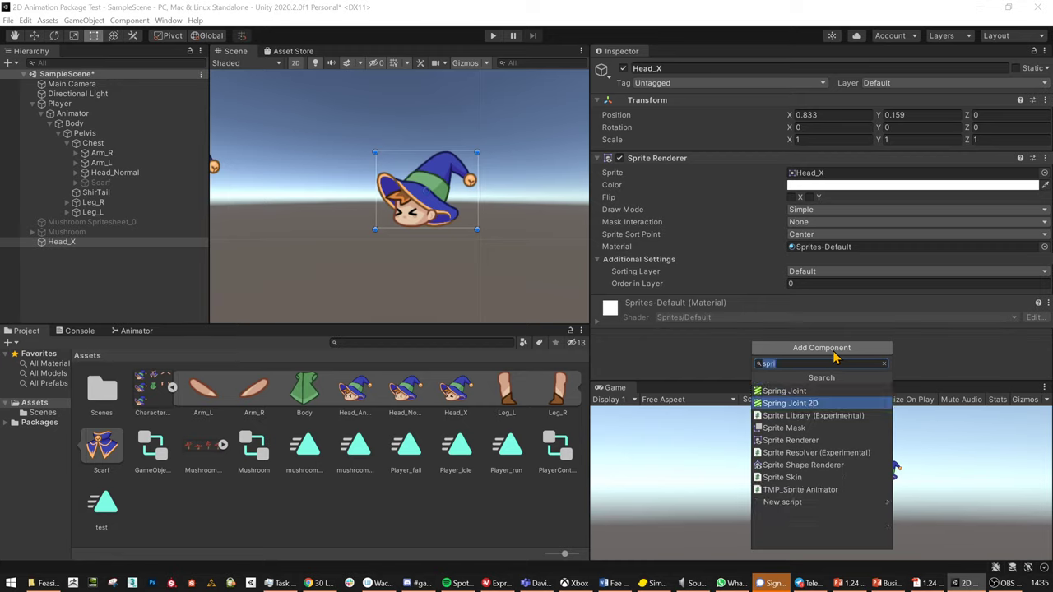
pyautogui.press('Return')
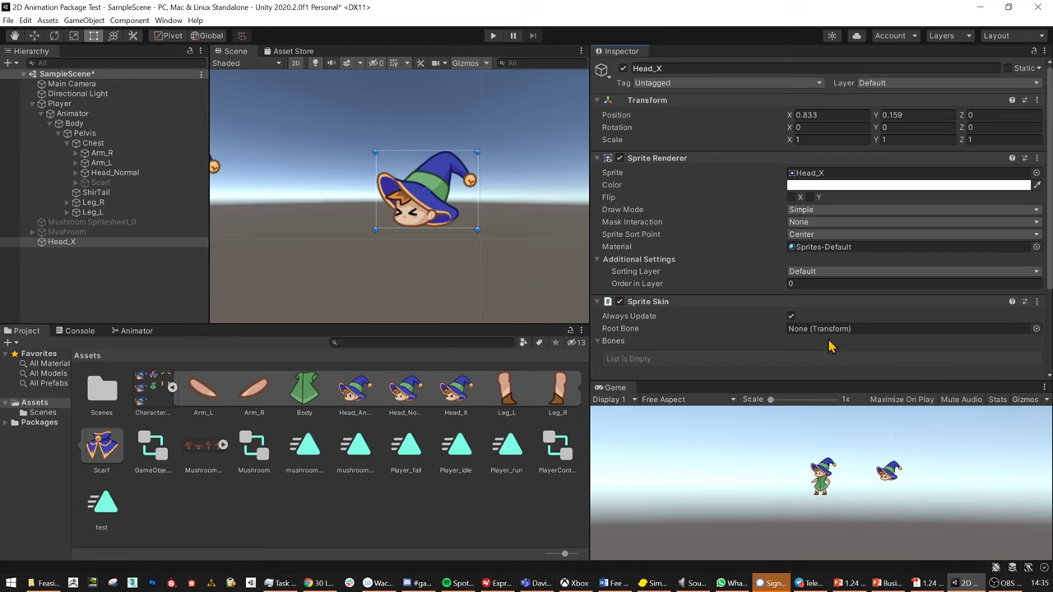
# Create the bones for Head_X in its Sprite Skin and test-bend the tip of the hat.
pyautogui.scroll(-3, 701, 272)
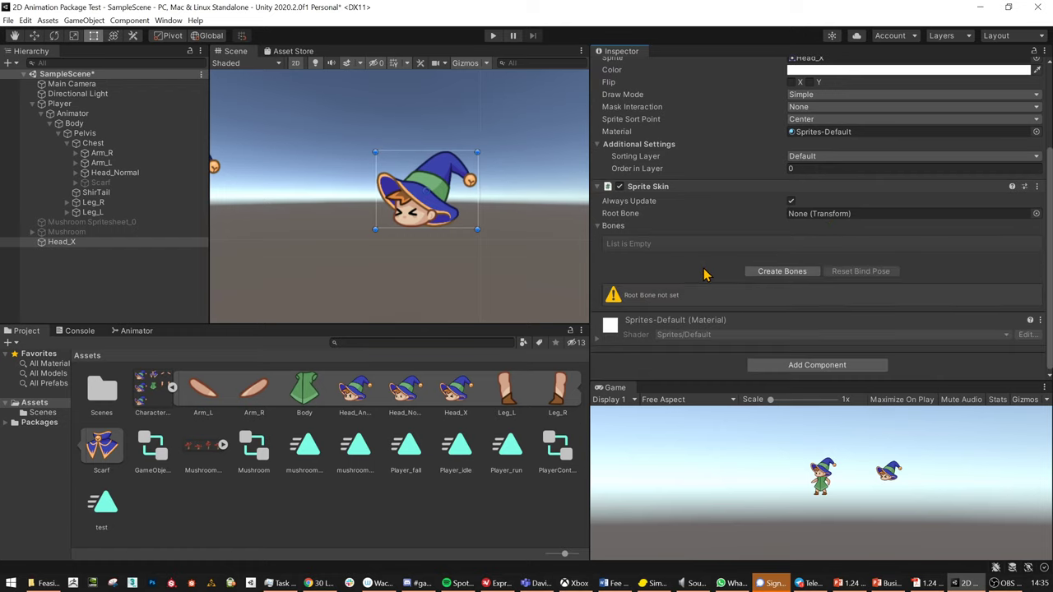
pyautogui.click(783, 274)
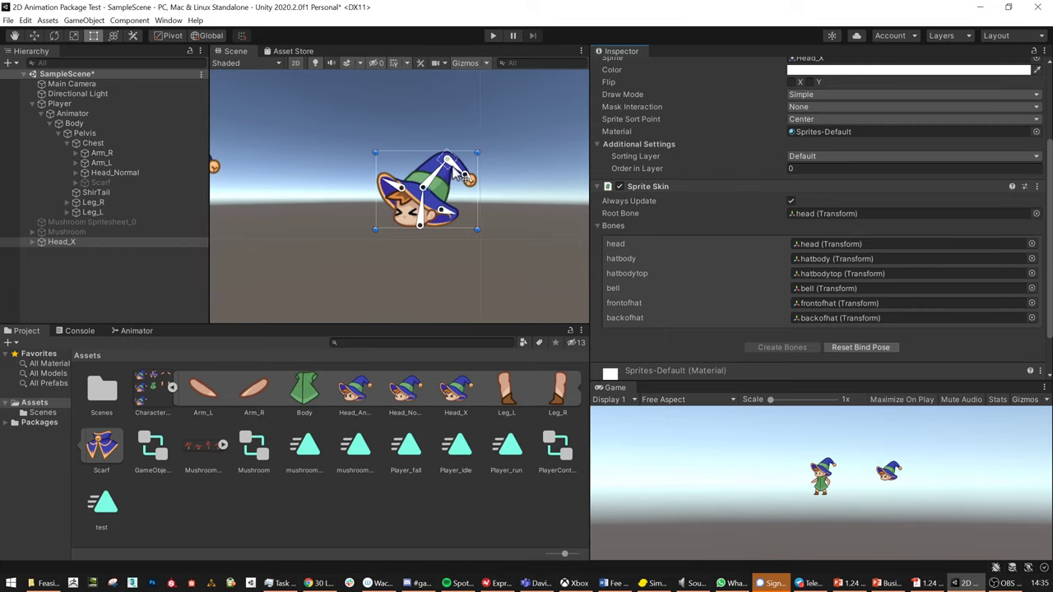
pyautogui.moveTo(463, 175); pyautogui.dragTo(451, 212)
# Compare the Sprite Skin setup of the player's Head_Normal with that of Head_X.
pyautogui.moveTo(340, 200); pyautogui.dragTo(444, 196, button='middle')
pyautogui.click(385, 199)
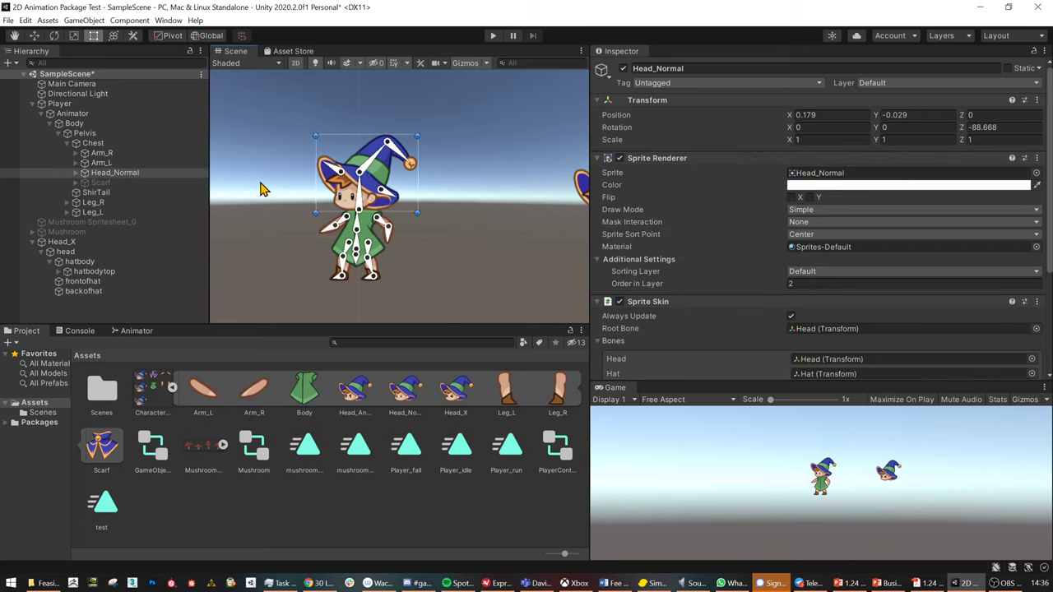
pyautogui.click(61, 242)
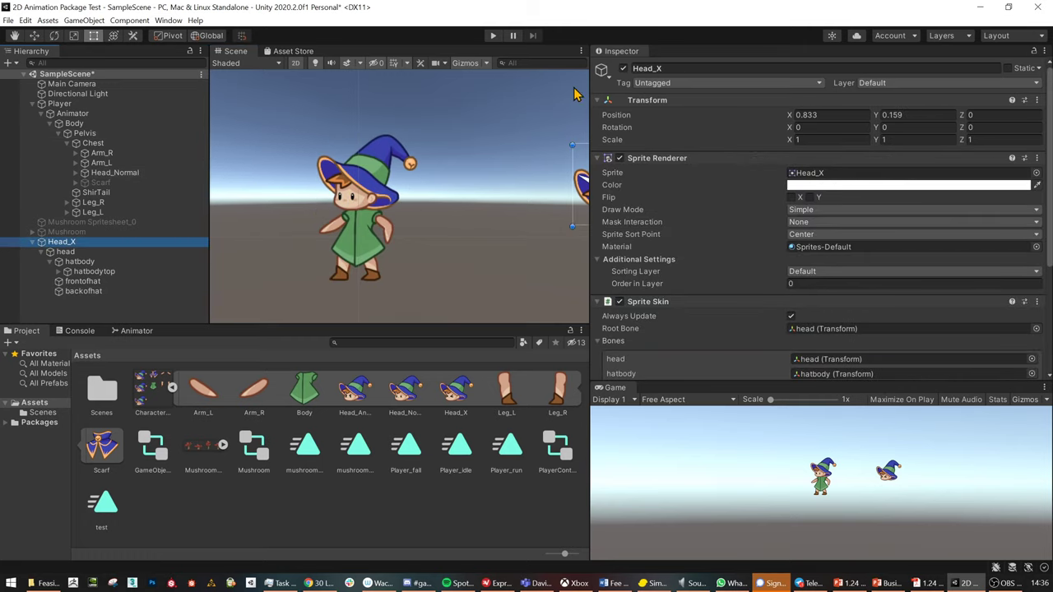
# Deactivate the Head_X object in the scene and collapse its bone hierarchy.
pyautogui.click(623, 69)
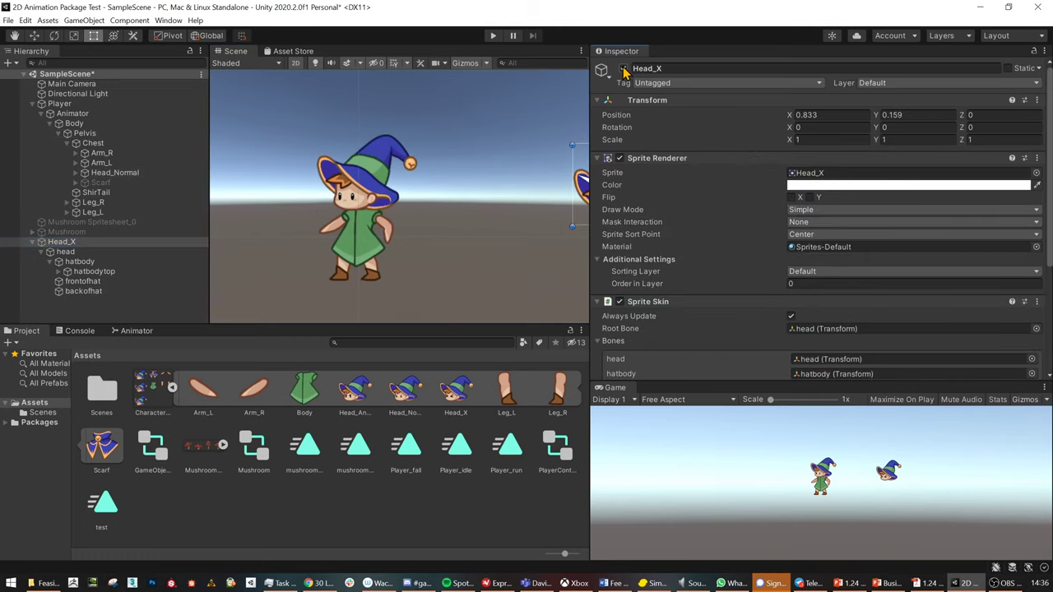
pyautogui.click(33, 243)
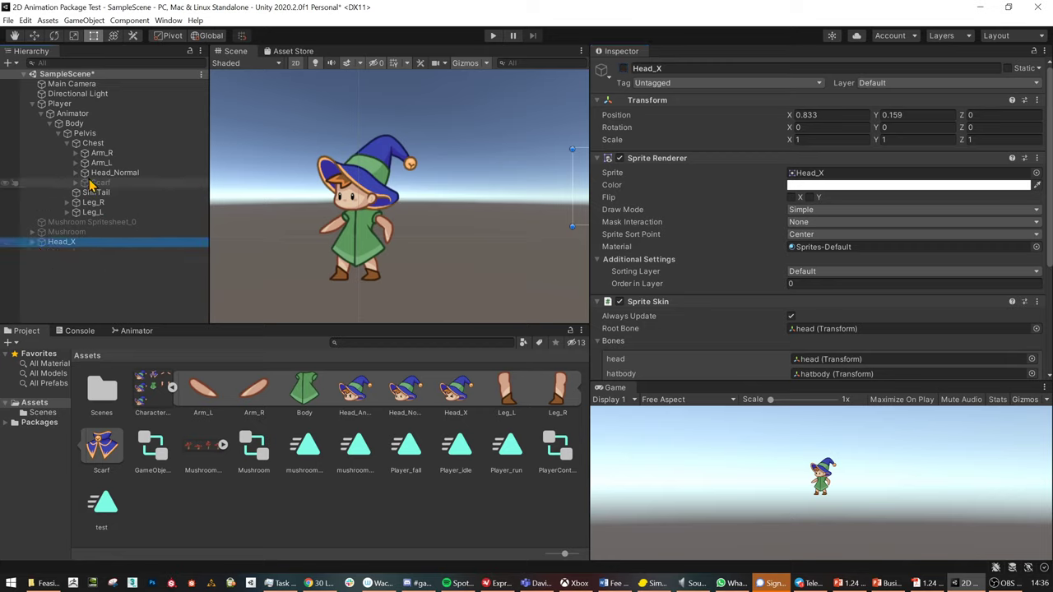
# Test-rotate the player's whole skeleton from the Pelvis bone in the scene and undo the rotation.
pyautogui.click(64, 115)
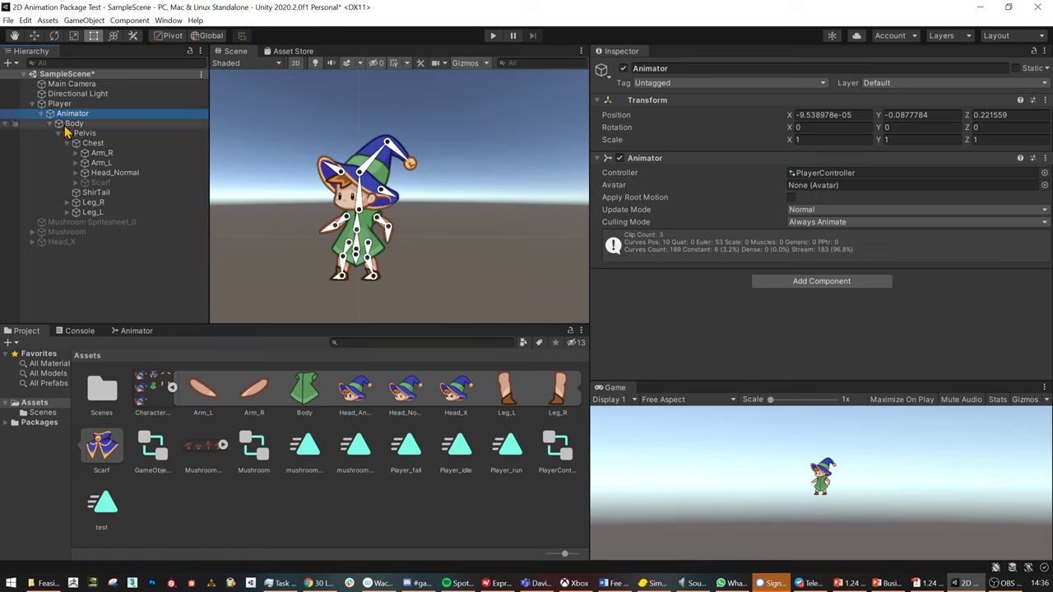
pyautogui.click(69, 123)
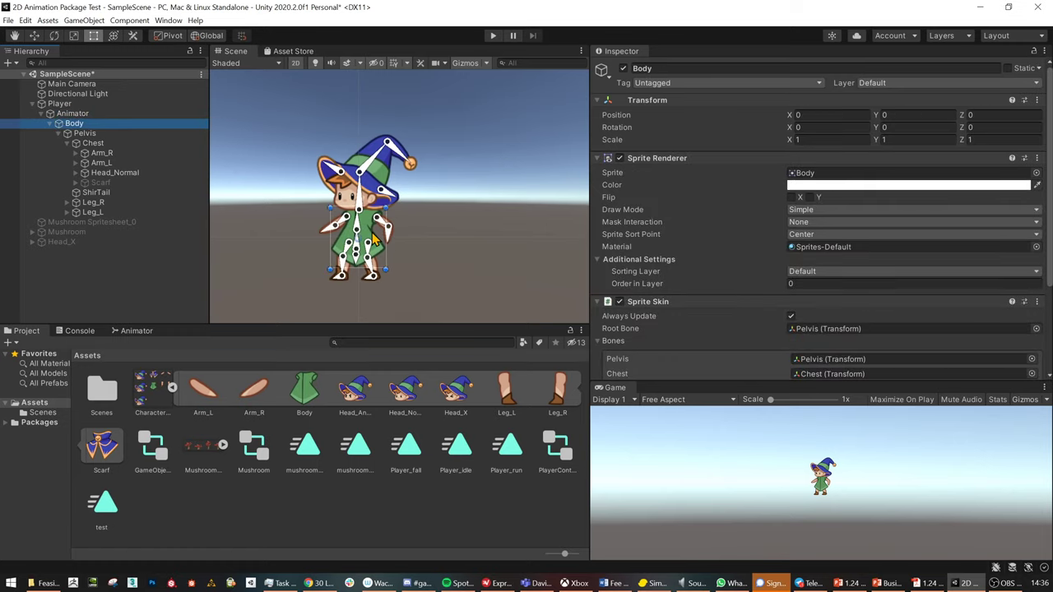
pyautogui.click(79, 134)
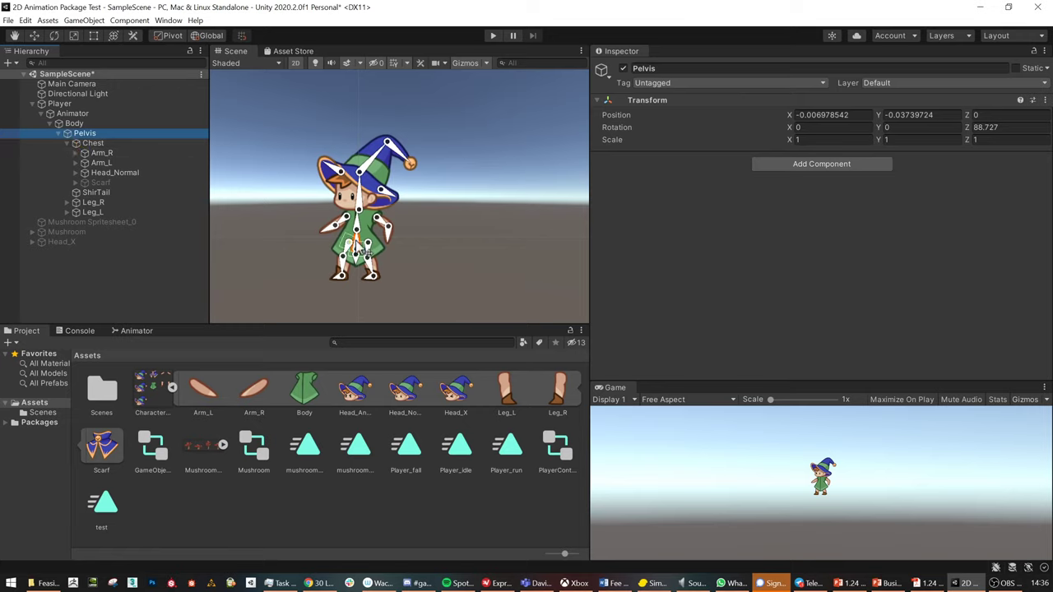
pyautogui.moveTo(355, 244); pyautogui.dragTo(267, 196)
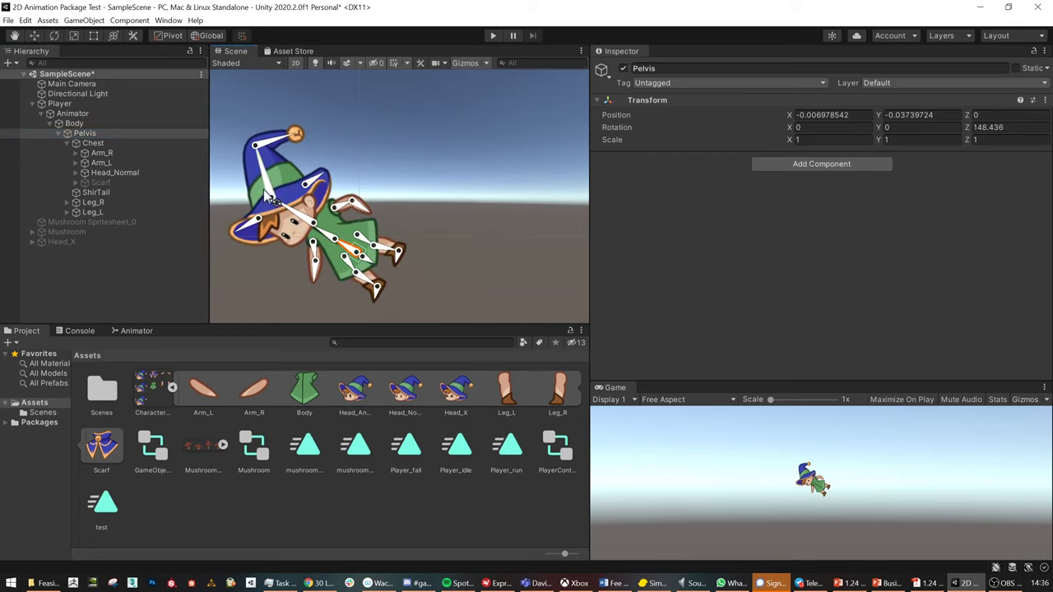
pyautogui.hotkey('ctrl', 'z')
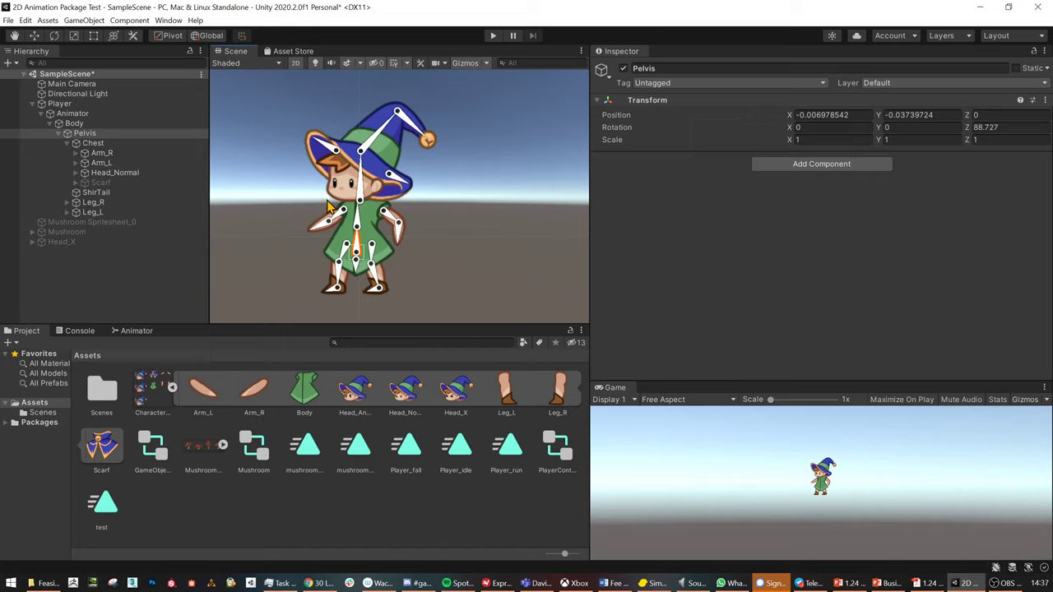
# Examine how the player's hierarchy is built, from the Player and Animator objects through Body and Pelvis to the arms.
pyautogui.click(74, 124)
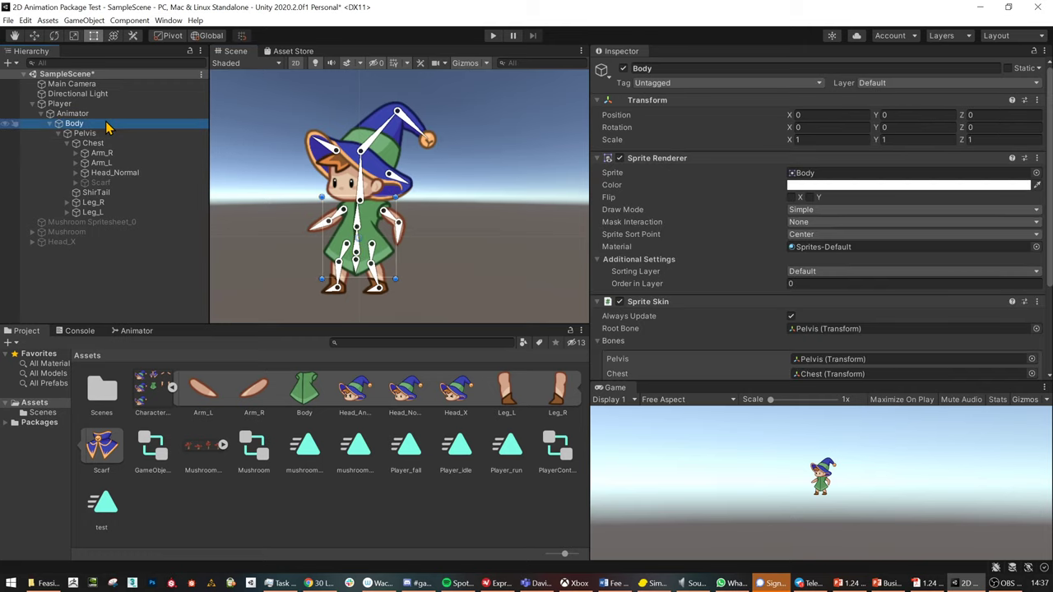
pyautogui.click(75, 114)
pyautogui.click(79, 123)
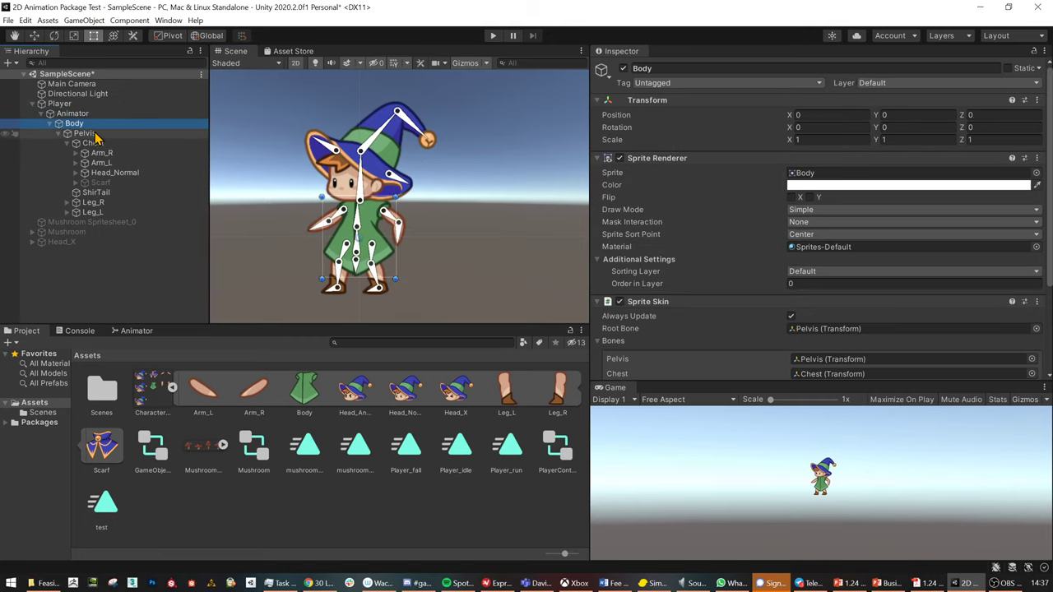
pyautogui.click(89, 135)
pyautogui.click(100, 153)
pyautogui.click(100, 162)
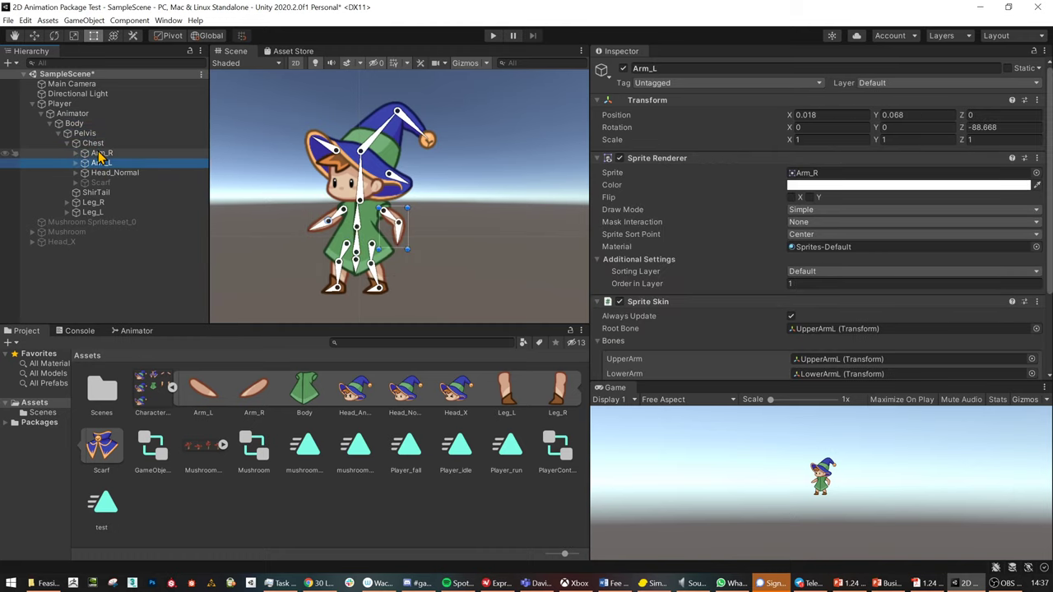
pyautogui.click(76, 113)
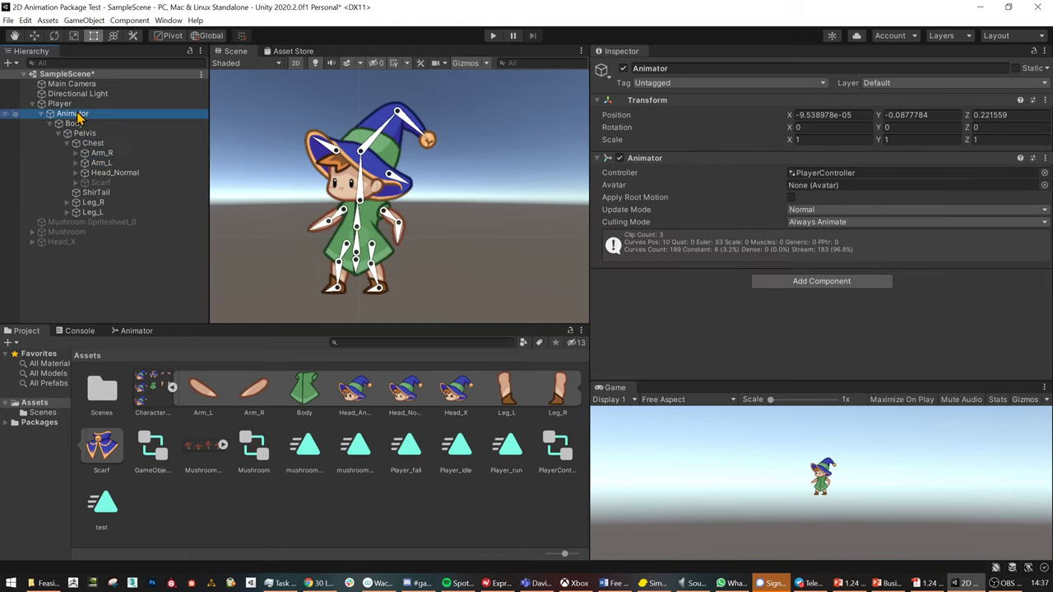
pyautogui.click(62, 104)
pyautogui.click(72, 122)
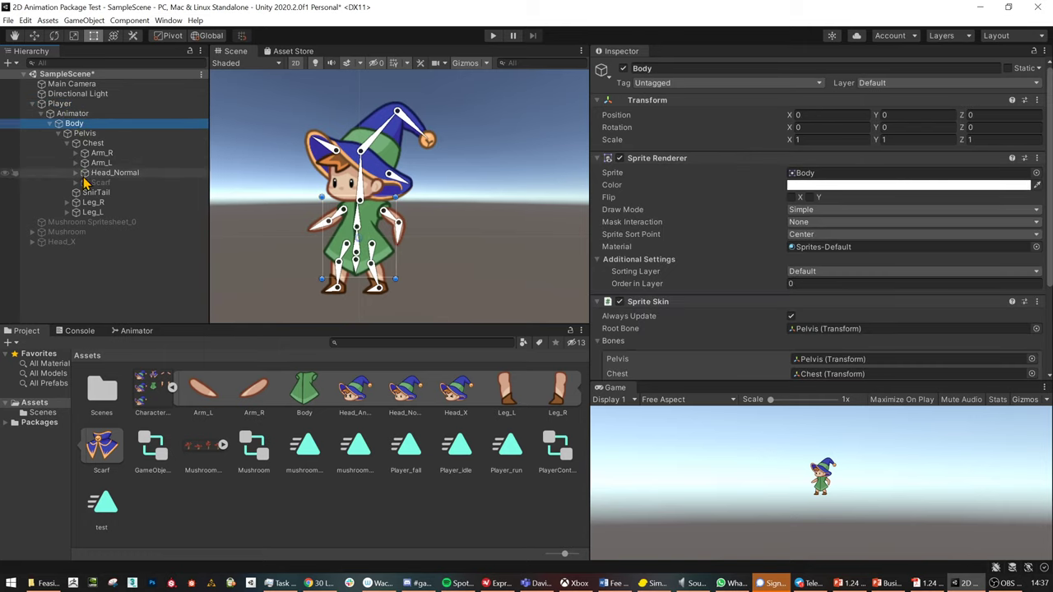
pyautogui.click(73, 112)
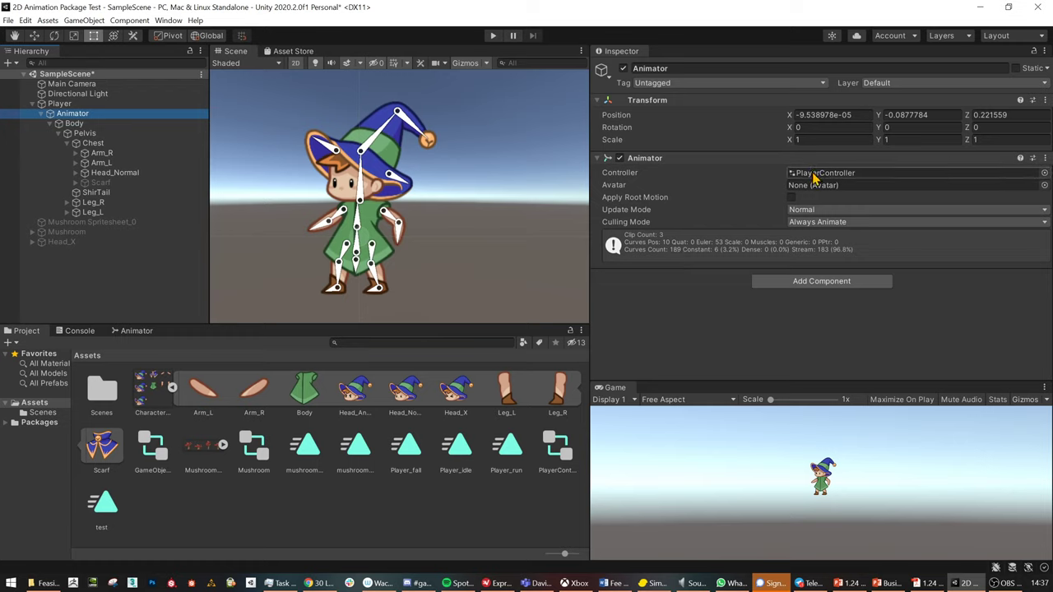
pyautogui.click(449, 526)
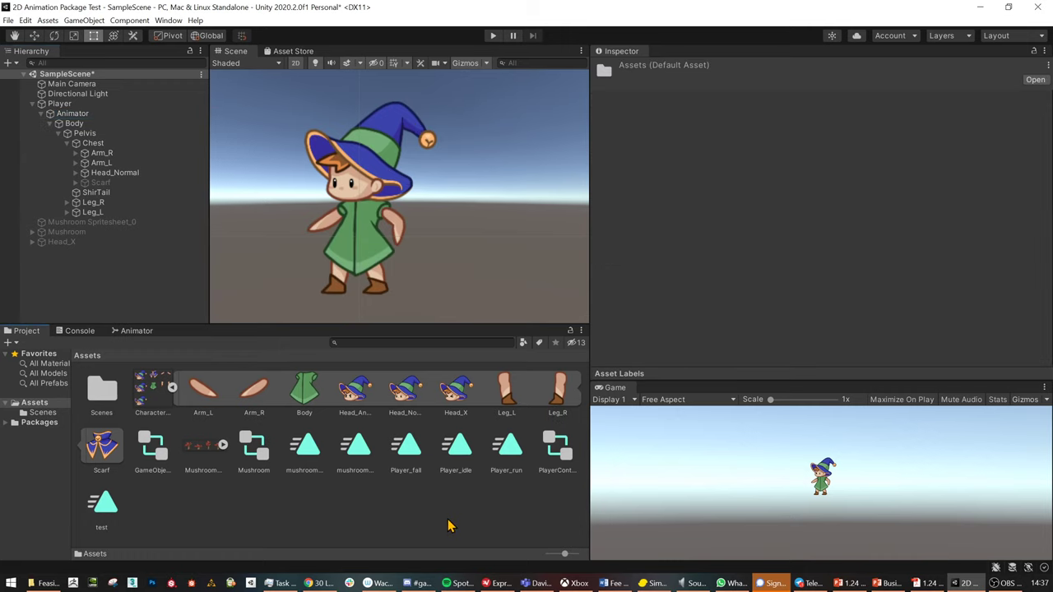
pyautogui.rightClick(449, 527)
pyautogui.moveTo(521, 228)
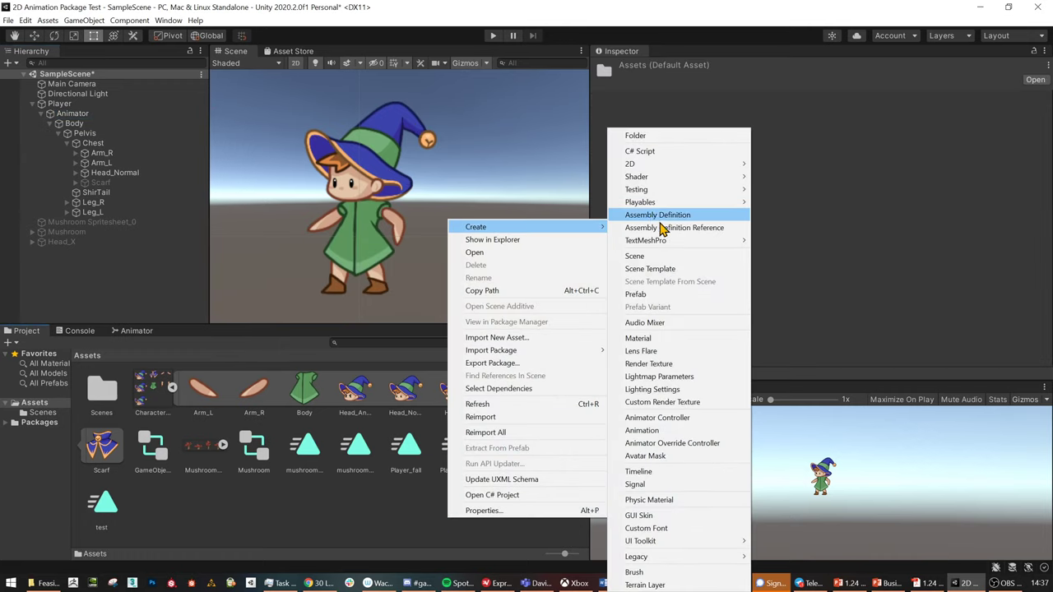
pyautogui.click(380, 543)
# Examine the controller assigned to the player's Animator object and its animation states in the state graph.
pyautogui.click(74, 123)
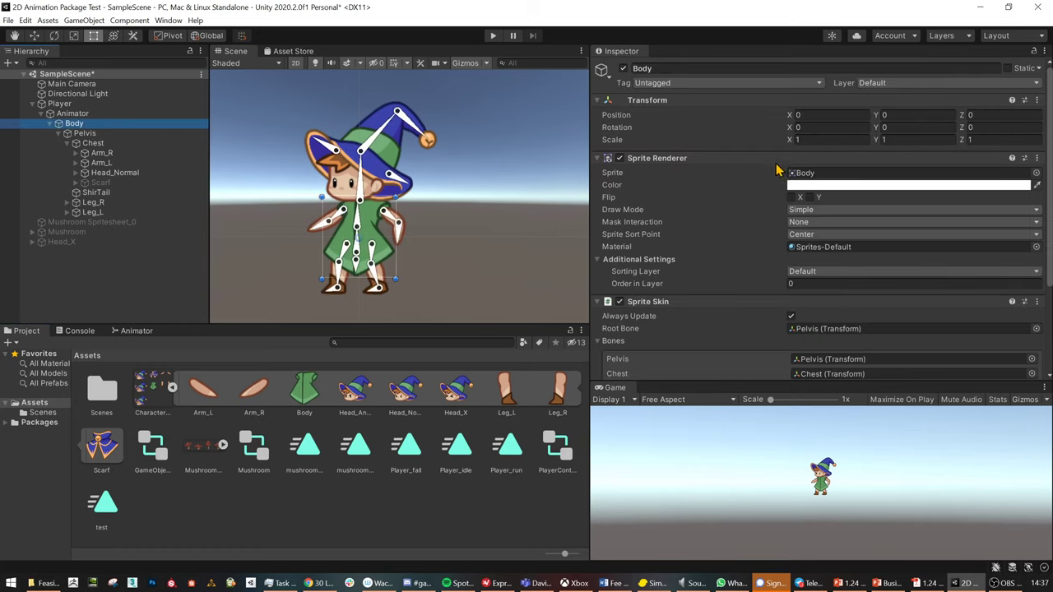
pyautogui.click(72, 113)
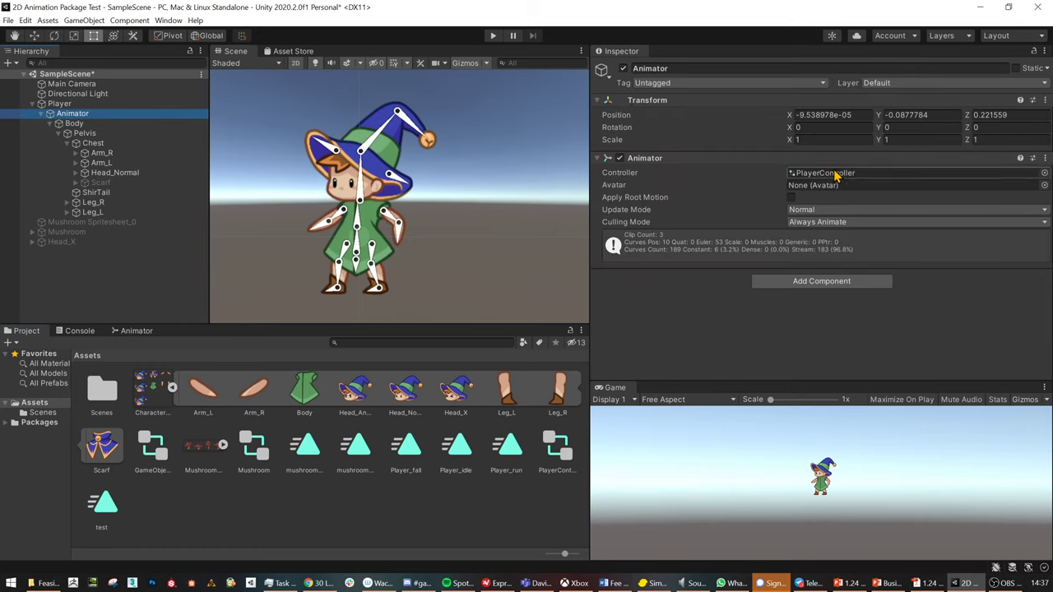
pyautogui.click(162, 22)
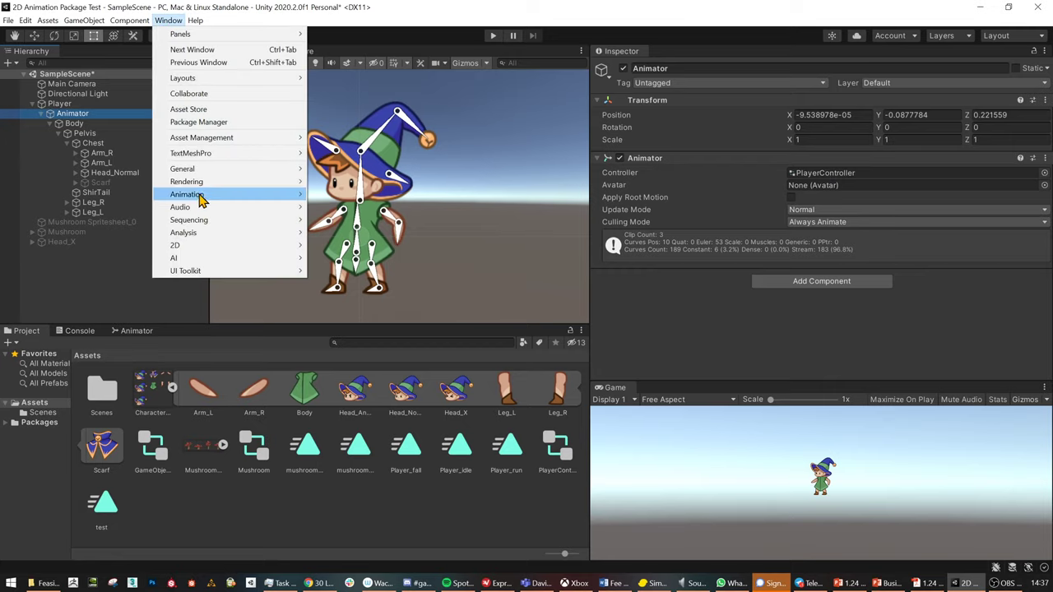
pyautogui.click(148, 332)
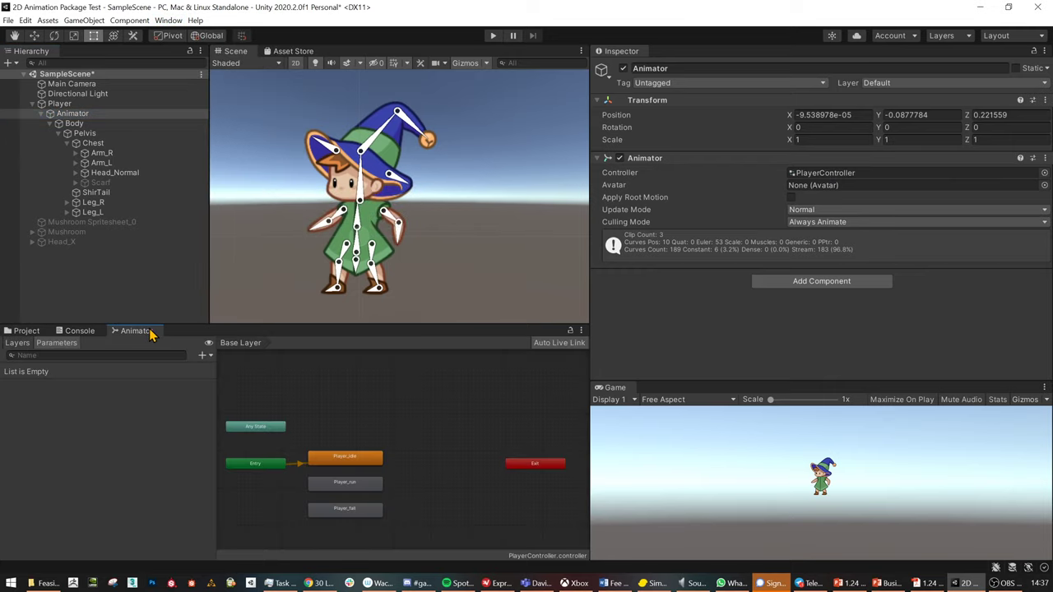
pyautogui.scroll(2, 429, 449)
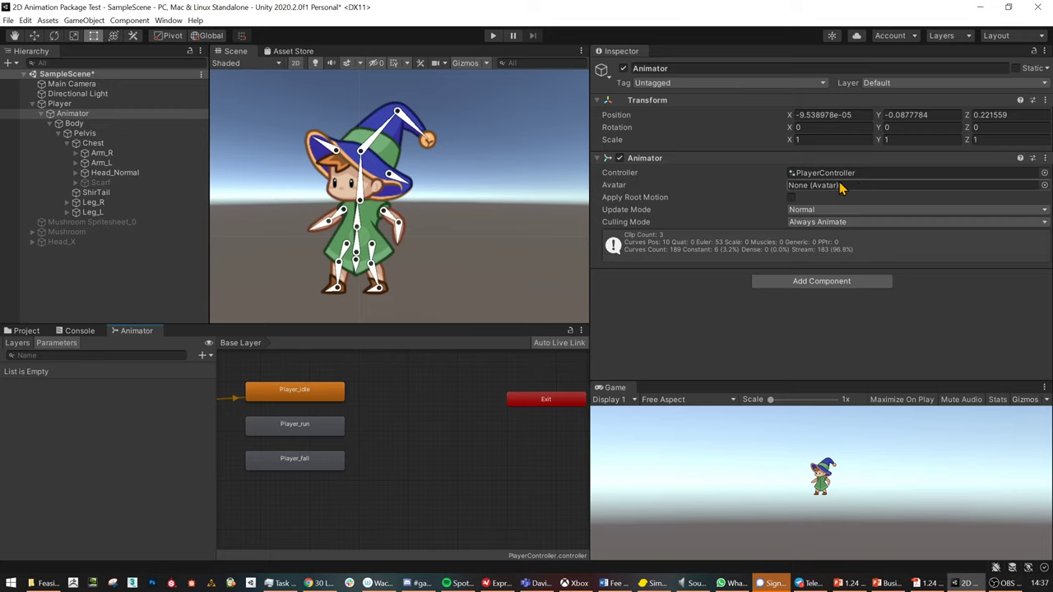
# Open the Animation window for the player's Animator object.
pyautogui.click(60, 105)
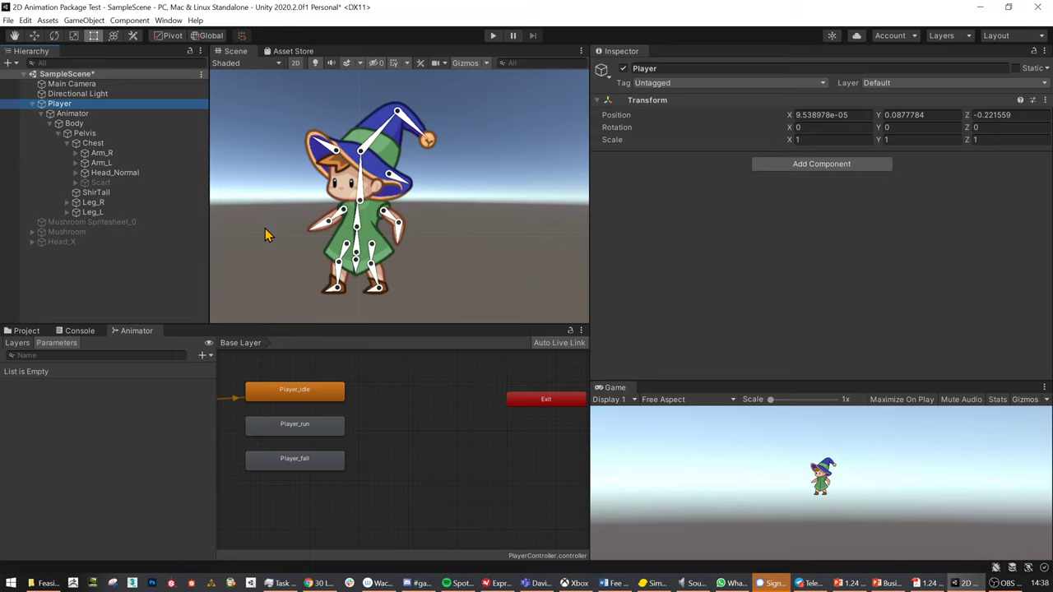
pyautogui.click(74, 114)
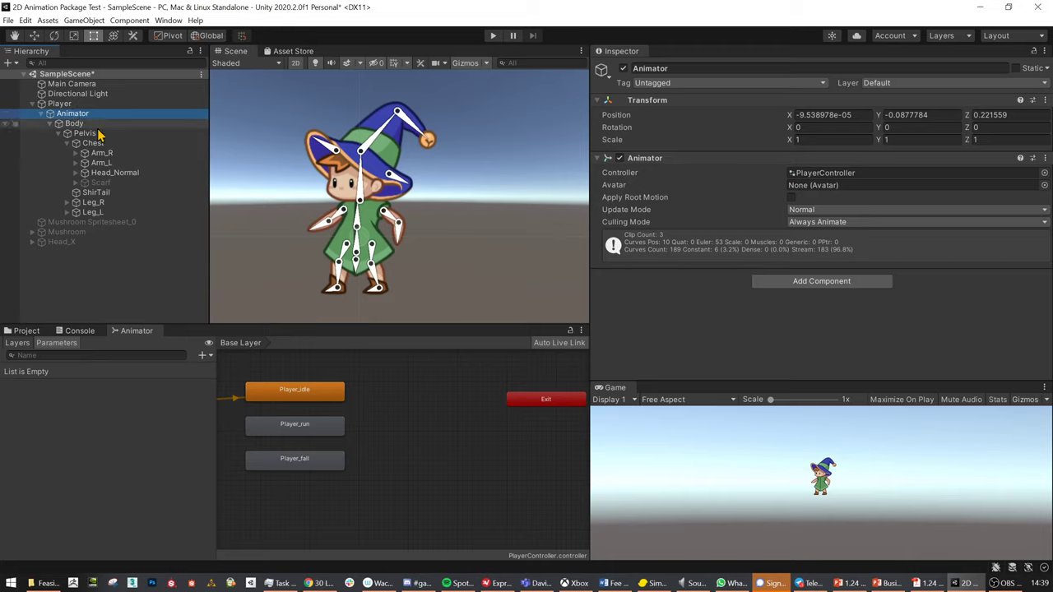
pyautogui.click(165, 21)
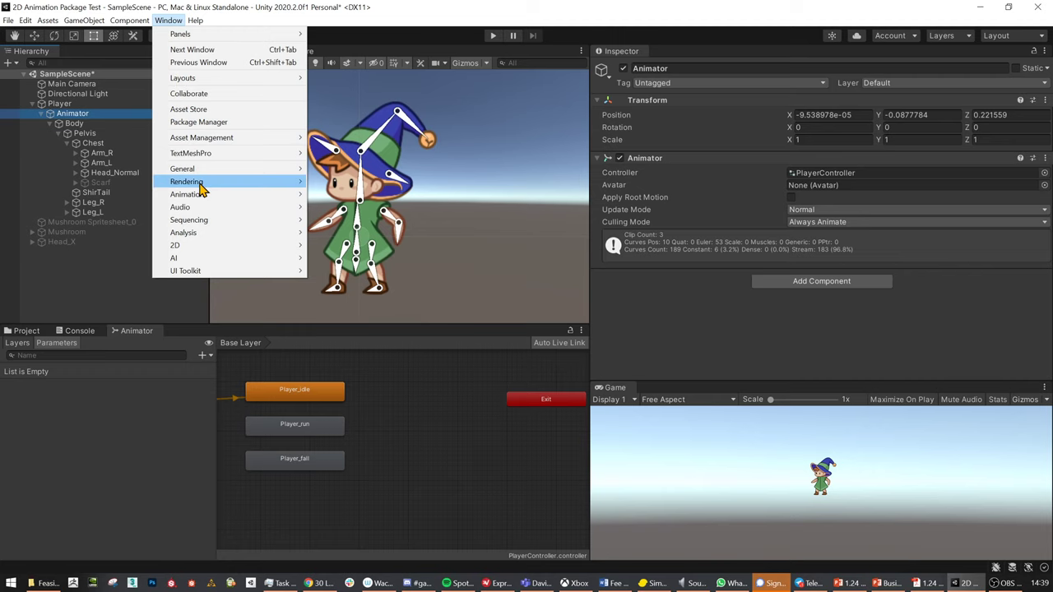
pyautogui.click(334, 195)
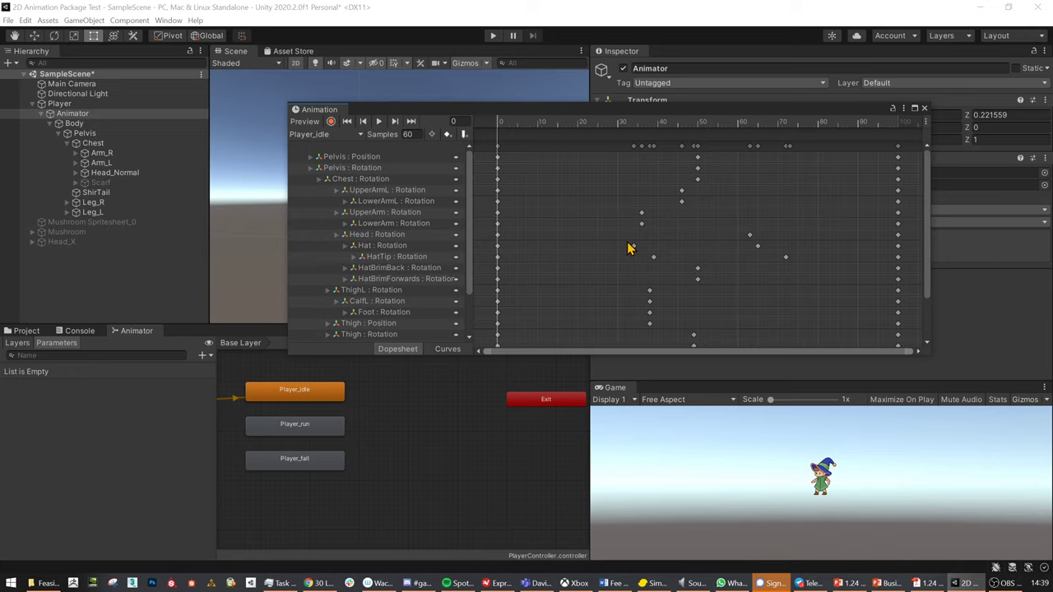
# Create a new animation clip named Player_testRun in the Assets folder and place its state below Player_fall in the state graph.
pyautogui.click(333, 135)
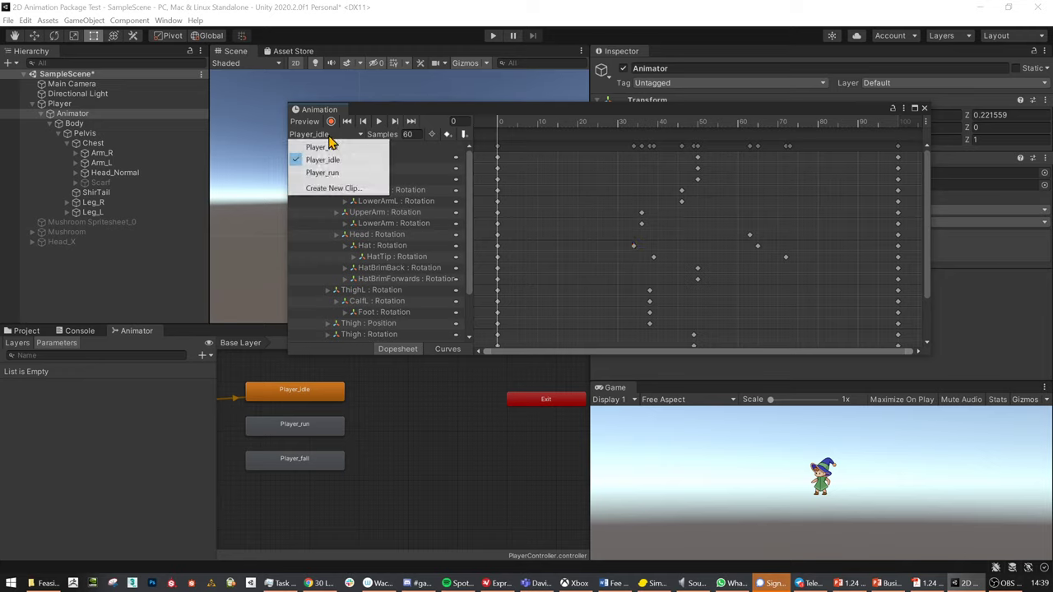
pyautogui.click(333, 189)
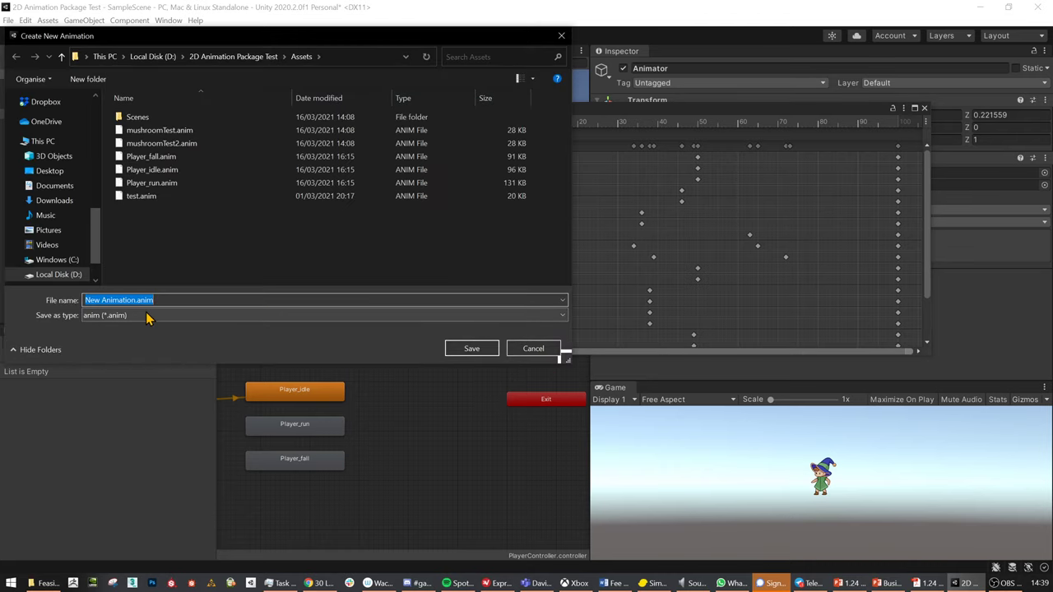
pyautogui.write('Player_')
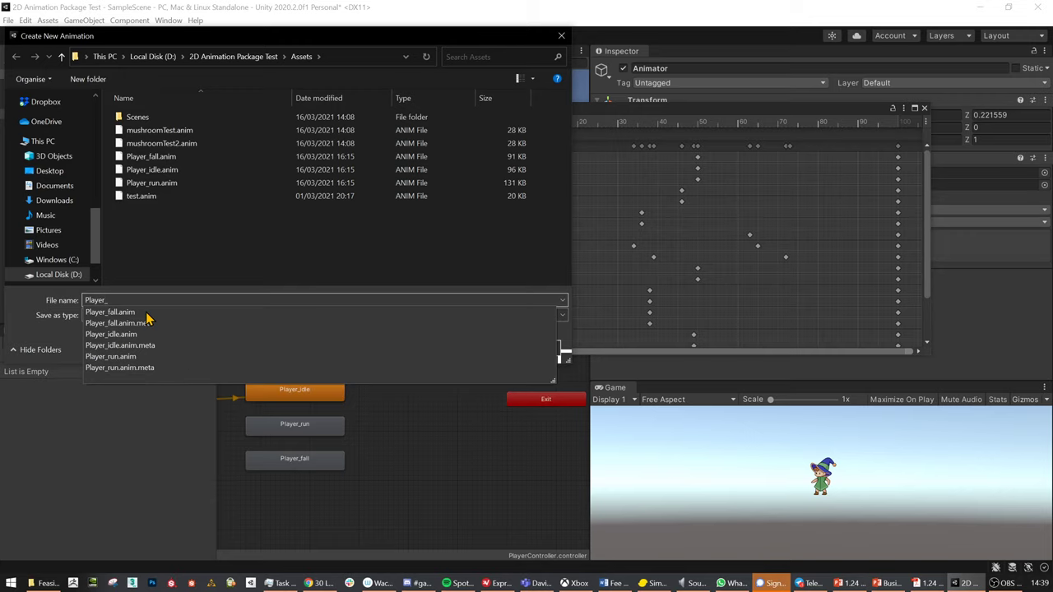
pyautogui.write('testRun')
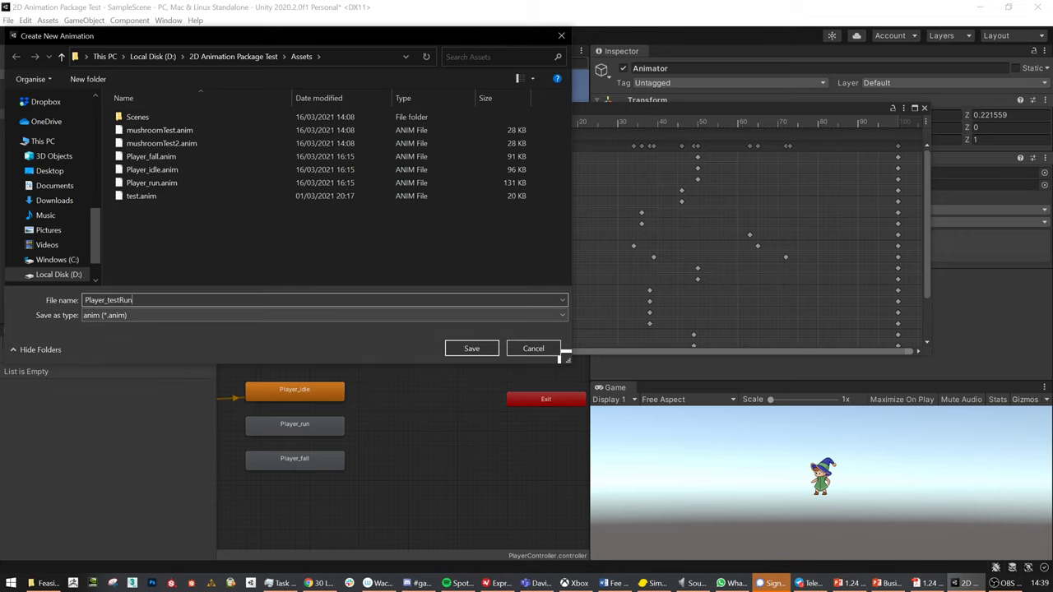
pyautogui.press('Return')
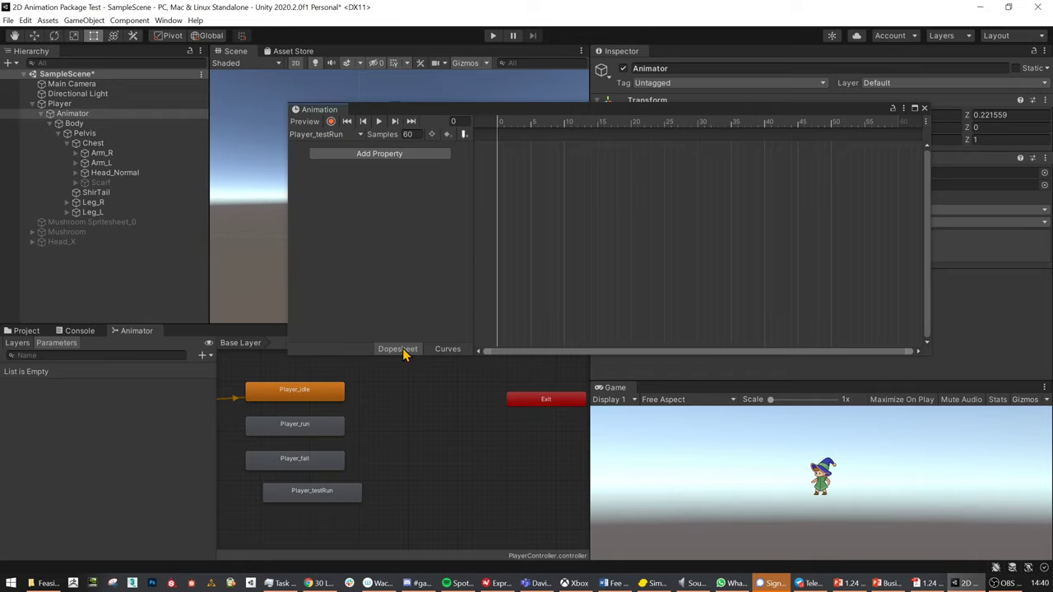
pyautogui.moveTo(332, 500); pyautogui.dragTo(320, 540)
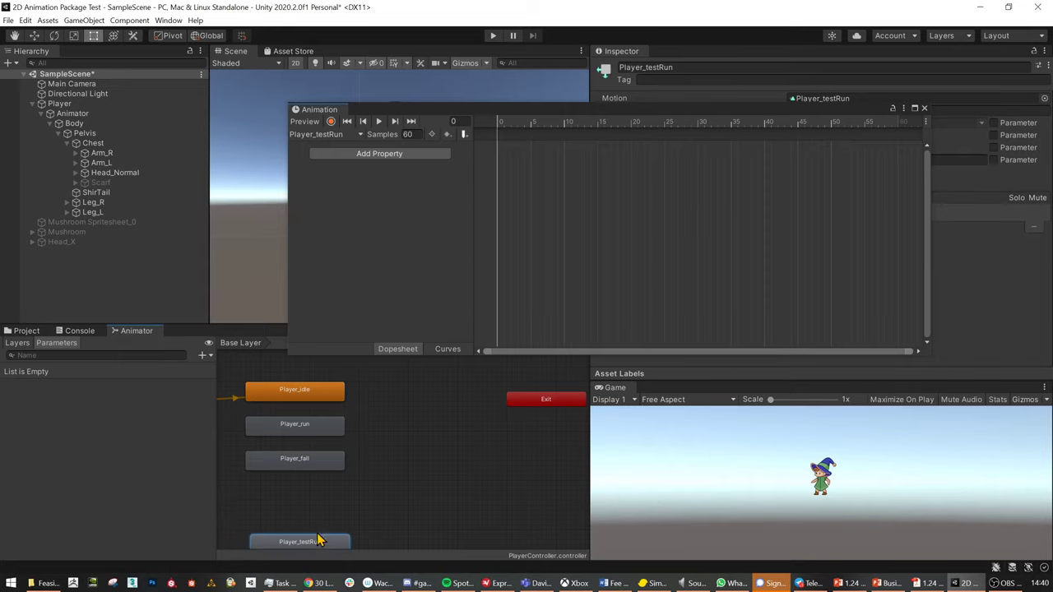
# Start recording Player_testRun on the Animator object, and move and enlarge the Animation window so the character stays fully in view.
pyautogui.moveTo(378, 112); pyautogui.dragTo(263, 252)
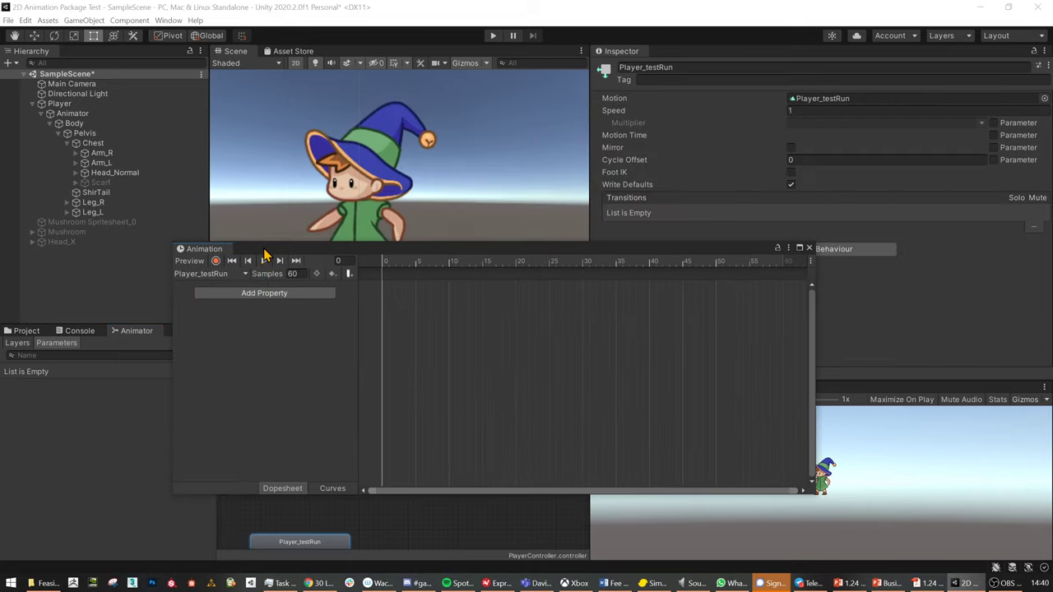
pyautogui.click(265, 256)
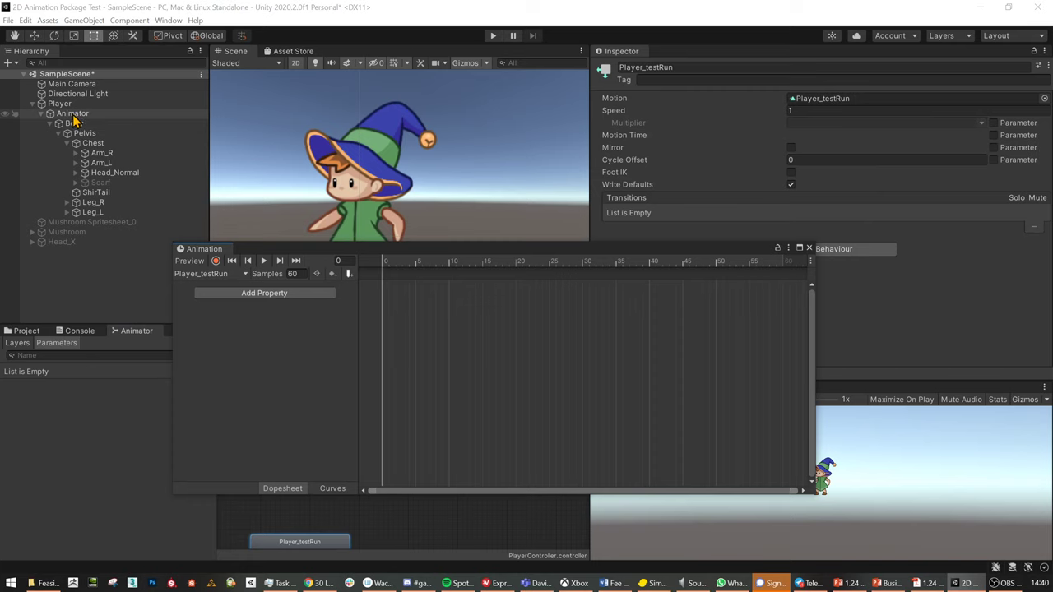
pyautogui.click(216, 261)
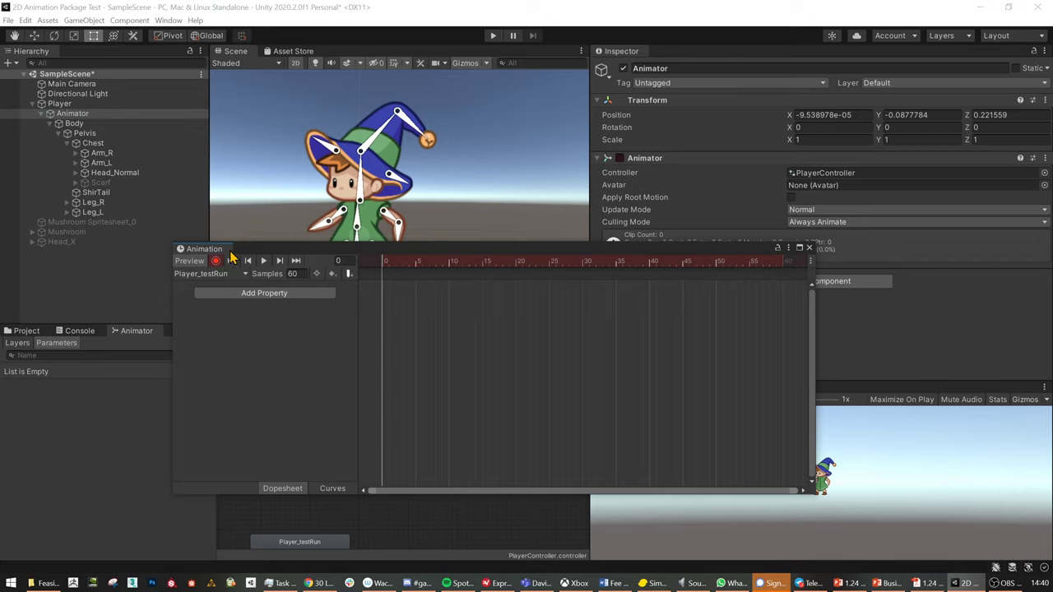
pyautogui.moveTo(458, 249); pyautogui.dragTo(407, 389)
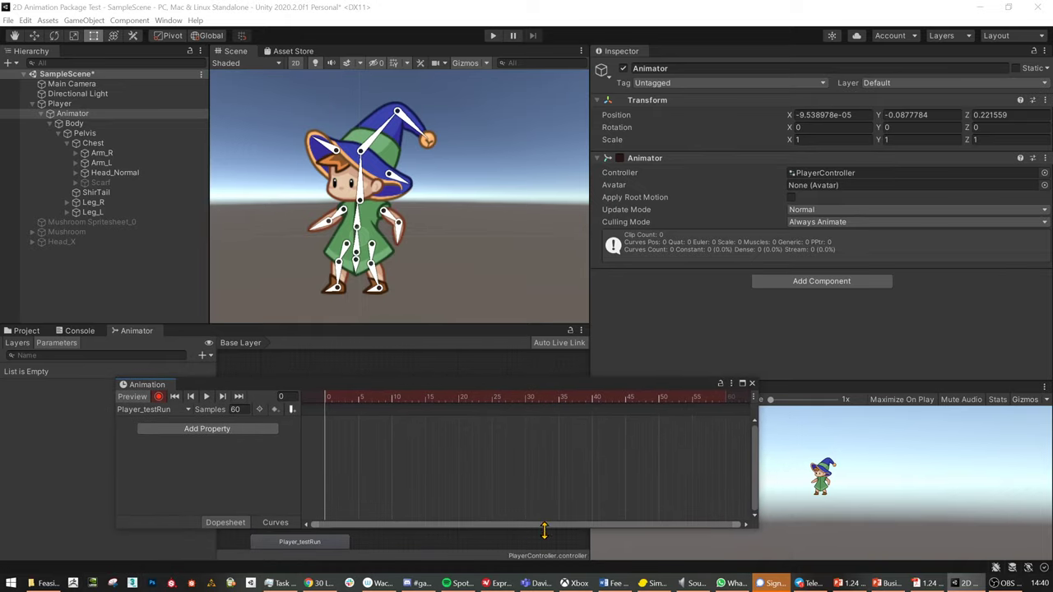
pyautogui.moveTo(543, 531); pyautogui.dragTo(543, 555)
pyautogui.moveTo(763, 492); pyautogui.dragTo(857, 504)
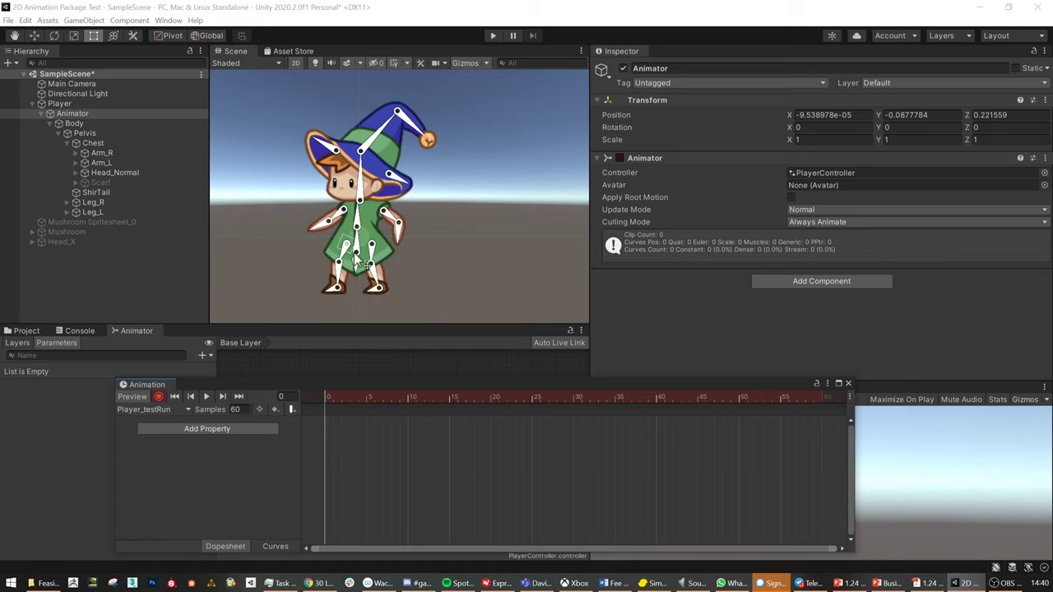
# Lean the whole character forward at frame 0 by rotating the Pelvis bone to about 111.8° on Z.
pyautogui.moveTo(356, 282); pyautogui.dragTo(425, 245, button='middle')
pyautogui.scroll(4, 425, 241)
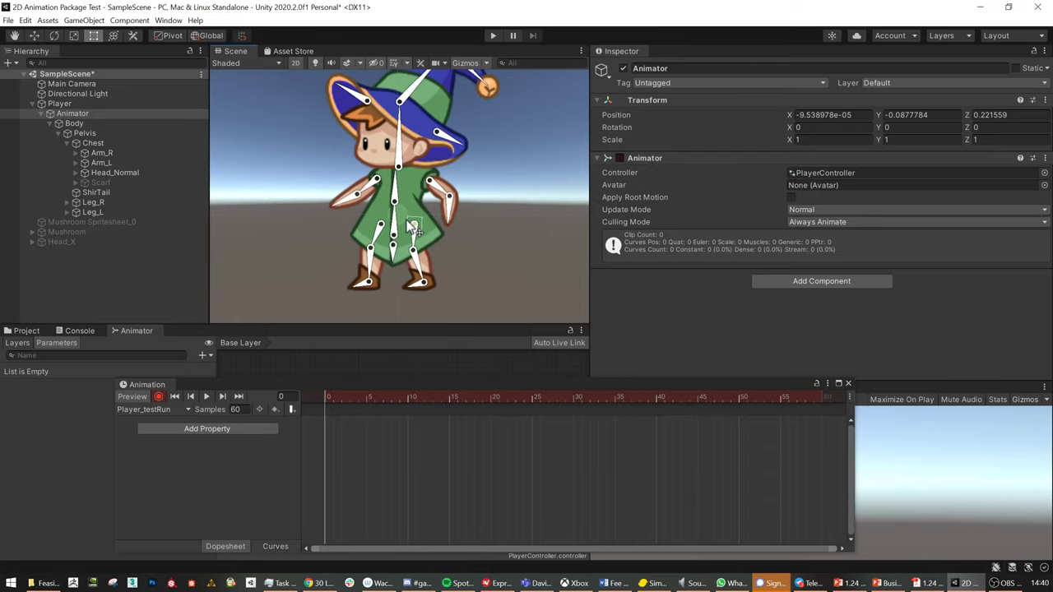
pyautogui.click(427, 233)
pyautogui.scroll(-3, 492, 236)
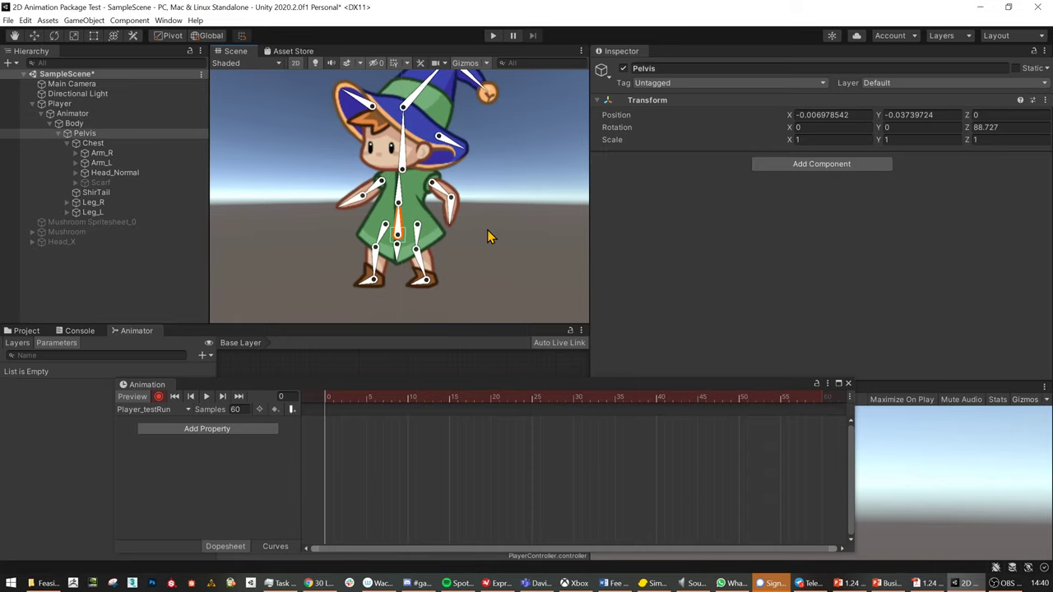
pyautogui.moveTo(483, 176); pyautogui.dragTo(476, 186, button='middle')
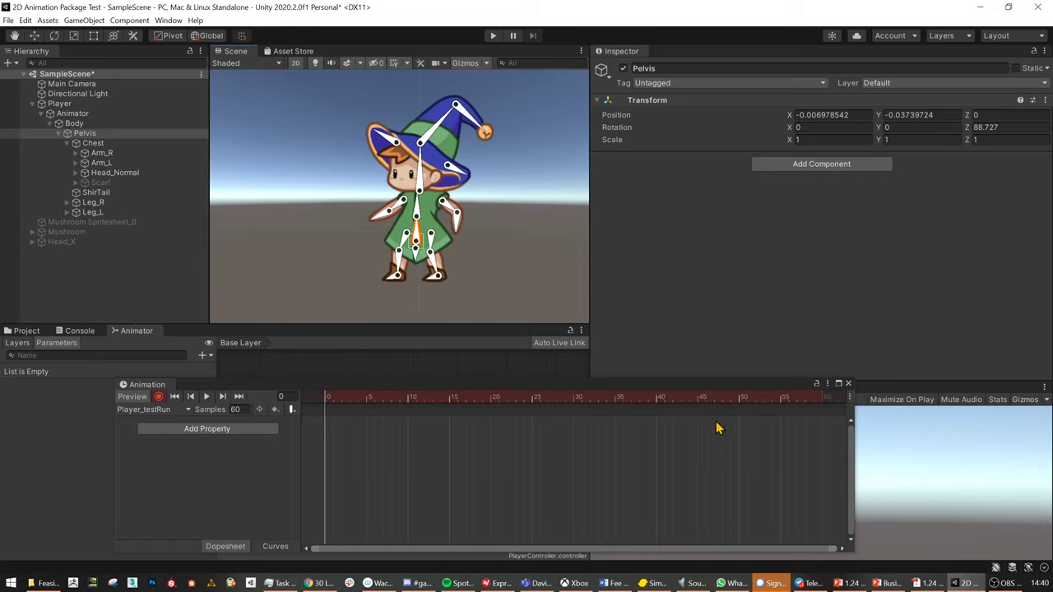
pyautogui.scroll(3, 415, 236)
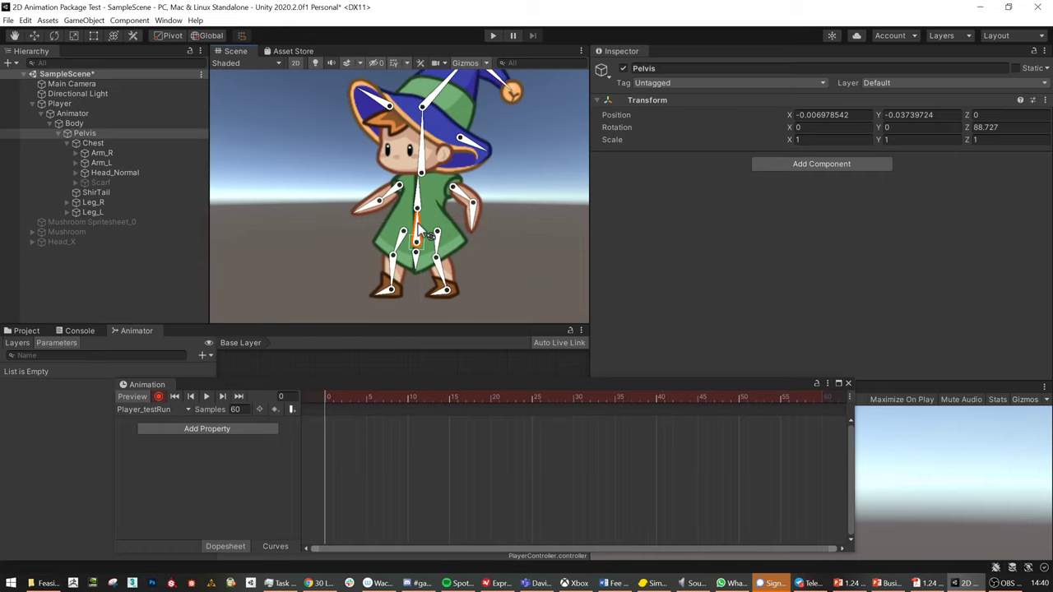
pyautogui.moveTo(417, 236); pyautogui.dragTo(418, 233)
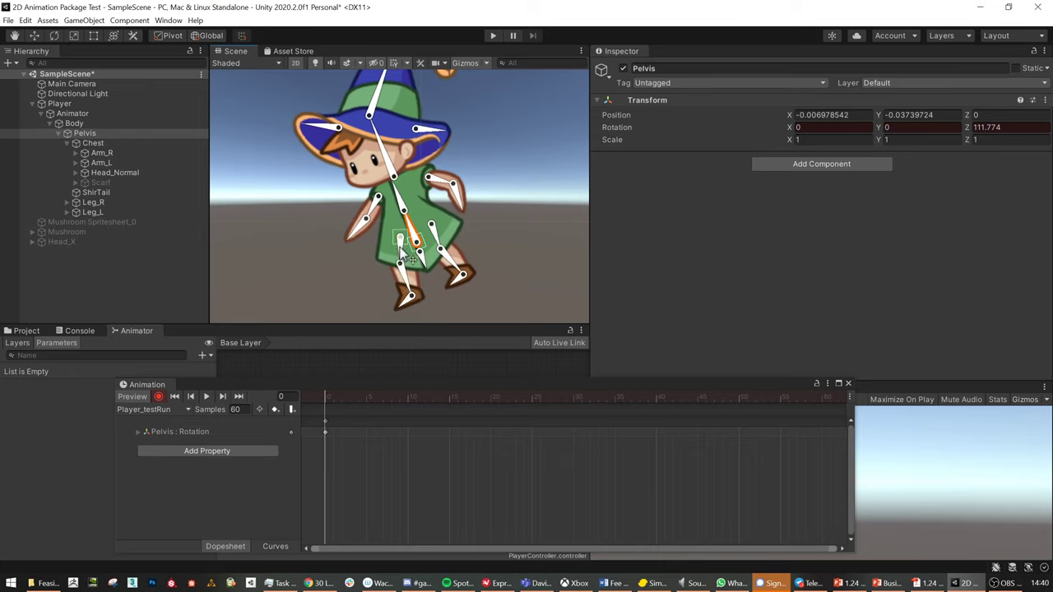
# Pose the legs in a running stride at frame 0, with Leg_R reaching forward and Leg_L bent back behind the body.
pyautogui.click(409, 263)
pyautogui.moveTo(409, 263); pyautogui.dragTo(389, 286)
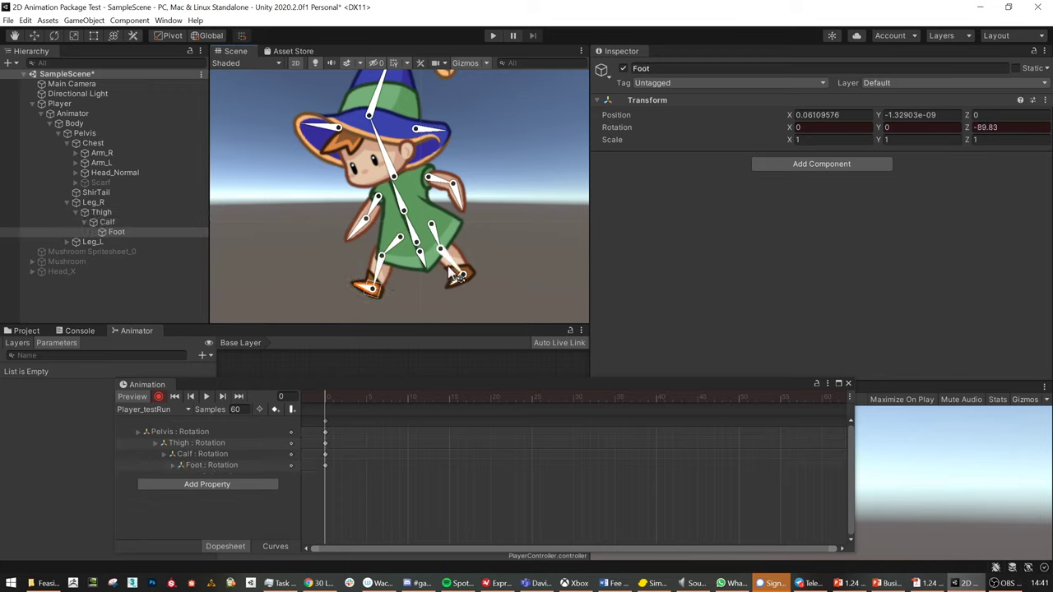
pyautogui.moveTo(444, 247); pyautogui.dragTo(494, 265)
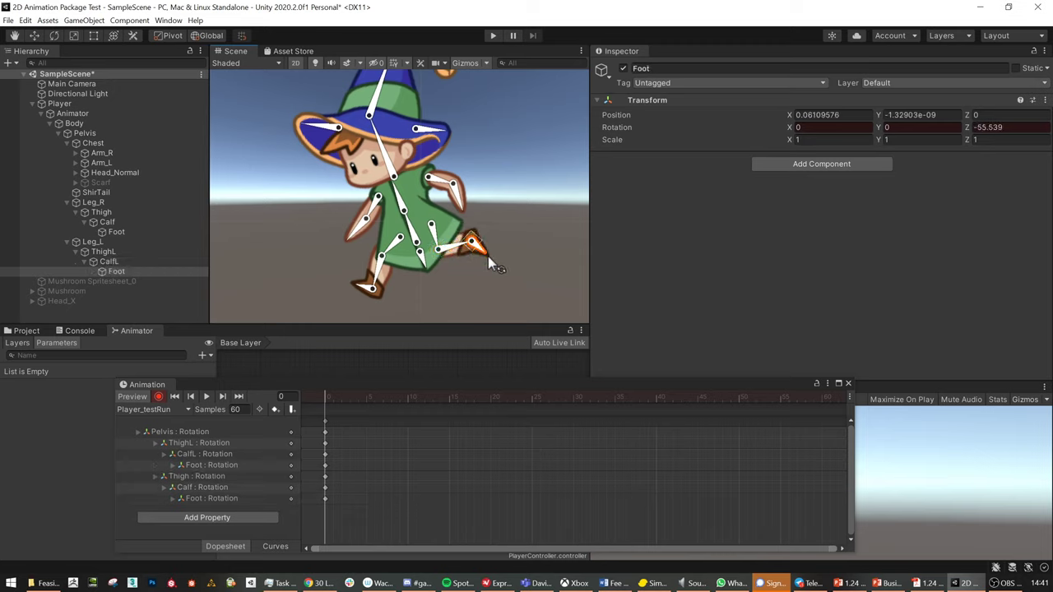
pyautogui.click(423, 265)
pyautogui.moveTo(423, 265); pyautogui.dragTo(407, 262)
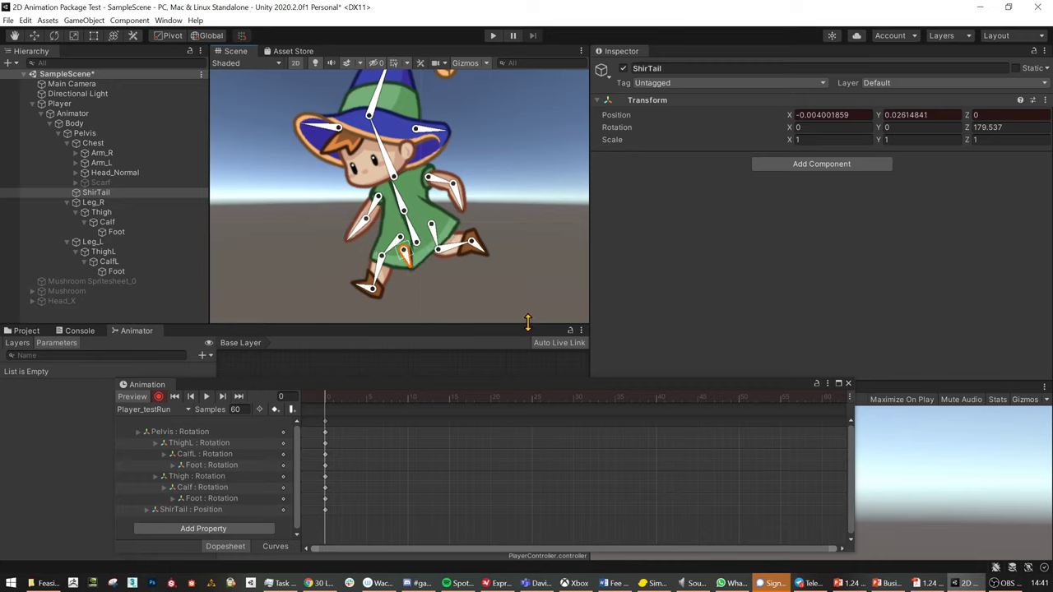
pyautogui.hotkey('ctrl', 'z')
# Move the ShirTail bone toward the leading leg at frame 0, to about X 0.0009, Y 0.0206.
pyautogui.click(425, 266)
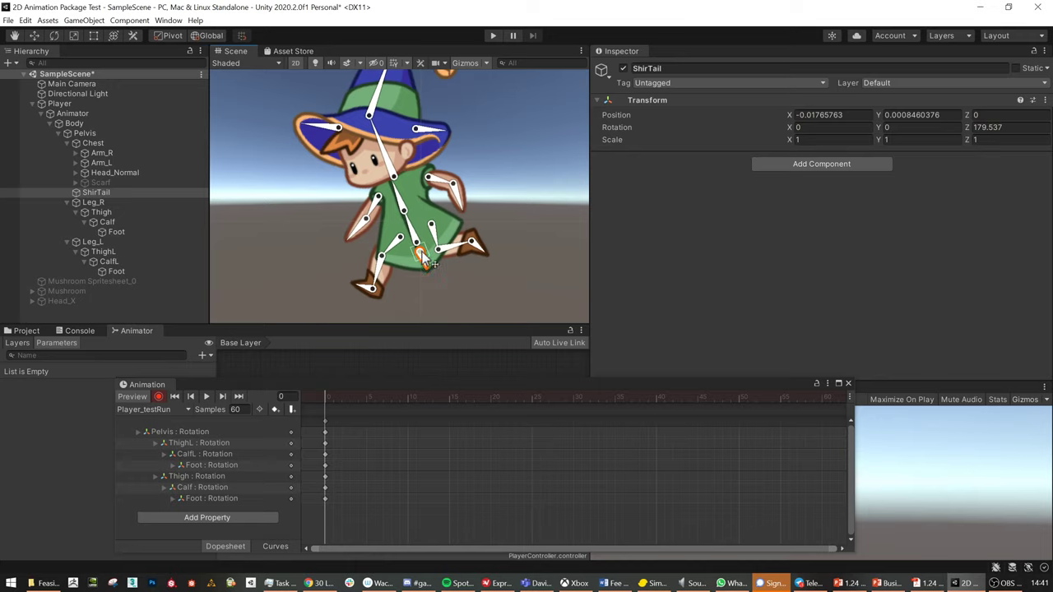
pyautogui.moveTo(421, 262); pyautogui.dragTo(407, 254)
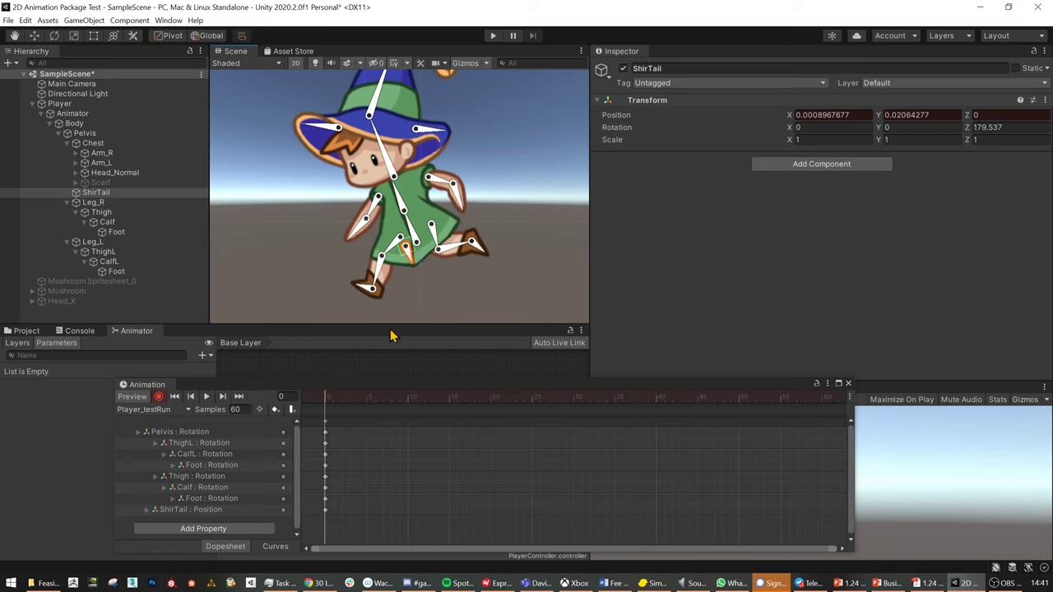
# Rotate the Chest bone to about 3.6° on Z and bend both arms across the torso at frame 0.
pyautogui.moveTo(404, 207); pyautogui.dragTo(380, 218)
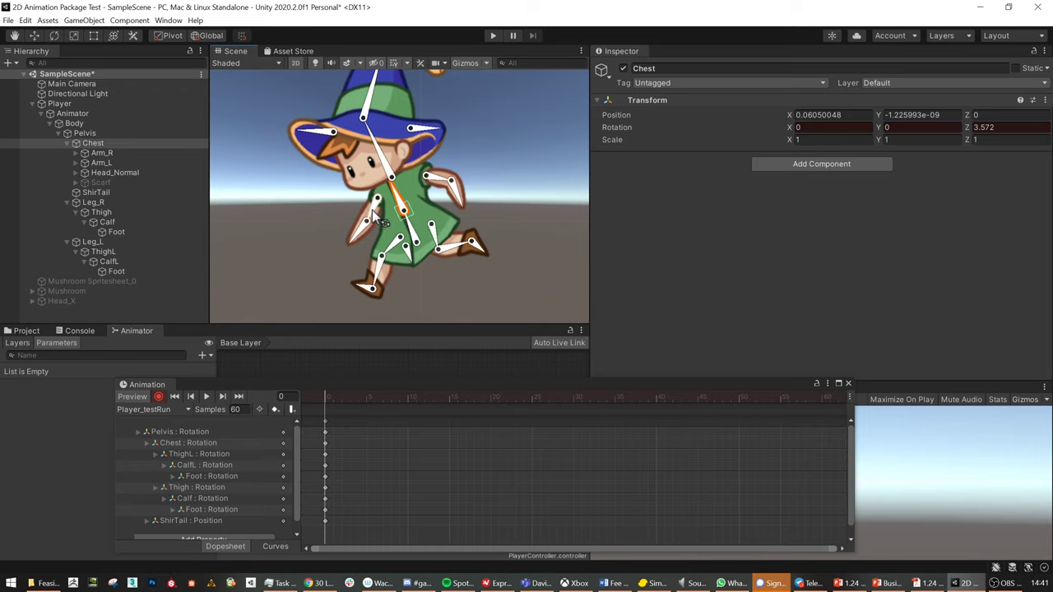
pyautogui.moveTo(377, 215); pyautogui.dragTo(418, 228)
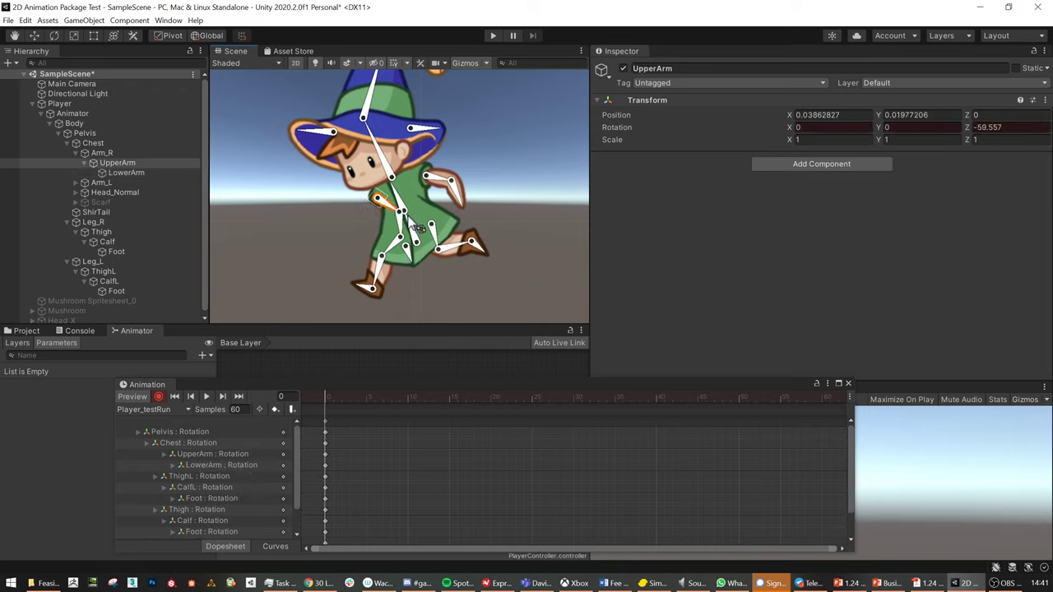
pyautogui.moveTo(440, 179); pyautogui.dragTo(399, 201)
# Tilt the Head bone back upright at frame 0 by rotating it to about 74.5° on Z.
pyautogui.click(380, 157)
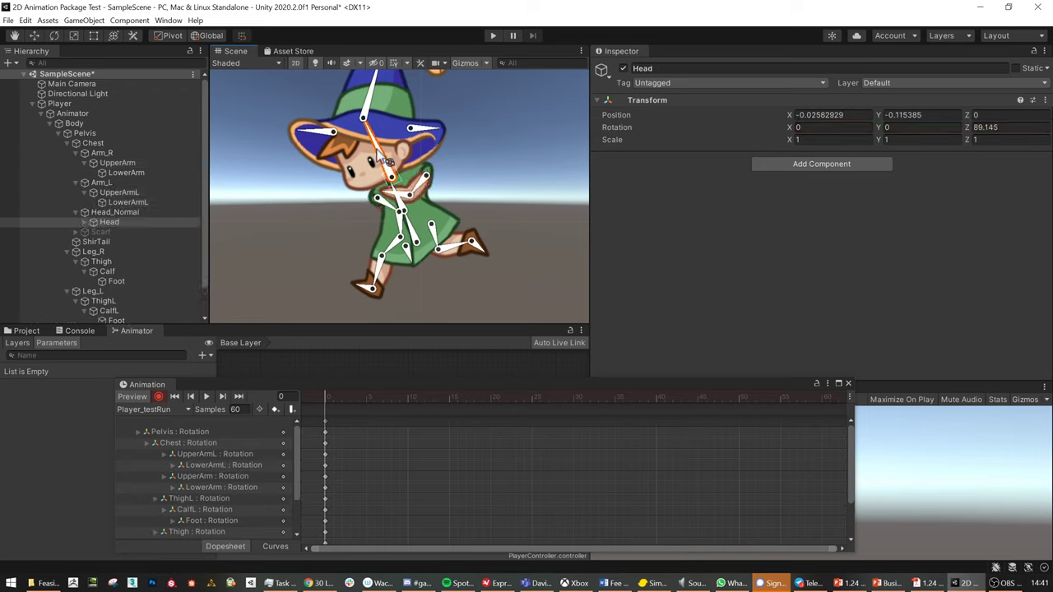
pyautogui.moveTo(380, 157); pyautogui.dragTo(387, 155)
pyautogui.moveTo(387, 155); pyautogui.dragTo(392, 178, button='middle')
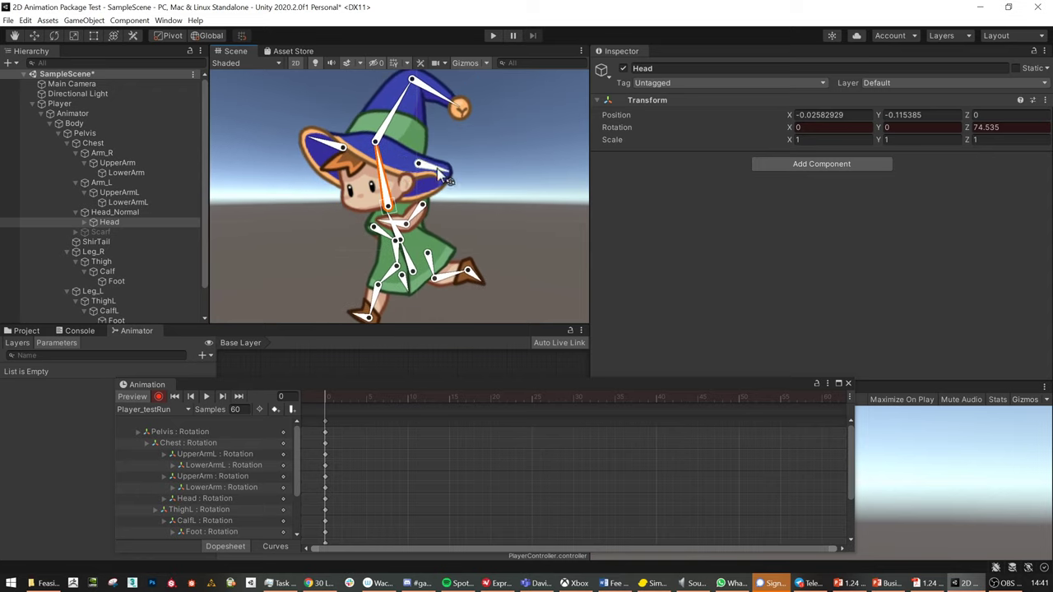
# Adjust both hat brim bones at frame 0, and rotate HatTip to about -72.7° and Hat to about -38° on Z.
pyautogui.click(437, 168)
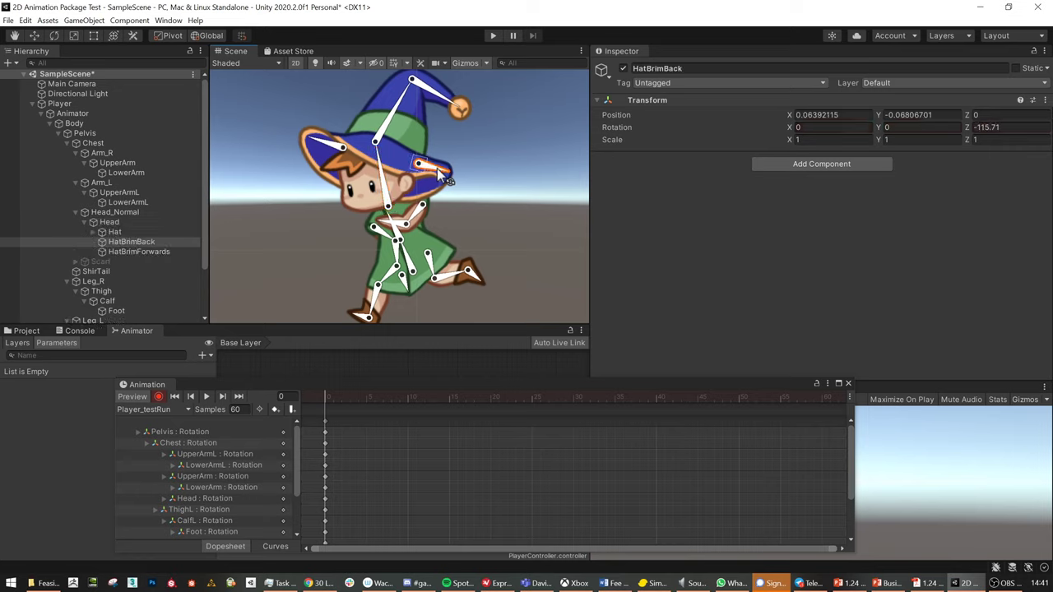
pyautogui.moveTo(437, 168); pyautogui.dragTo(439, 166)
pyautogui.moveTo(316, 141); pyautogui.dragTo(318, 136)
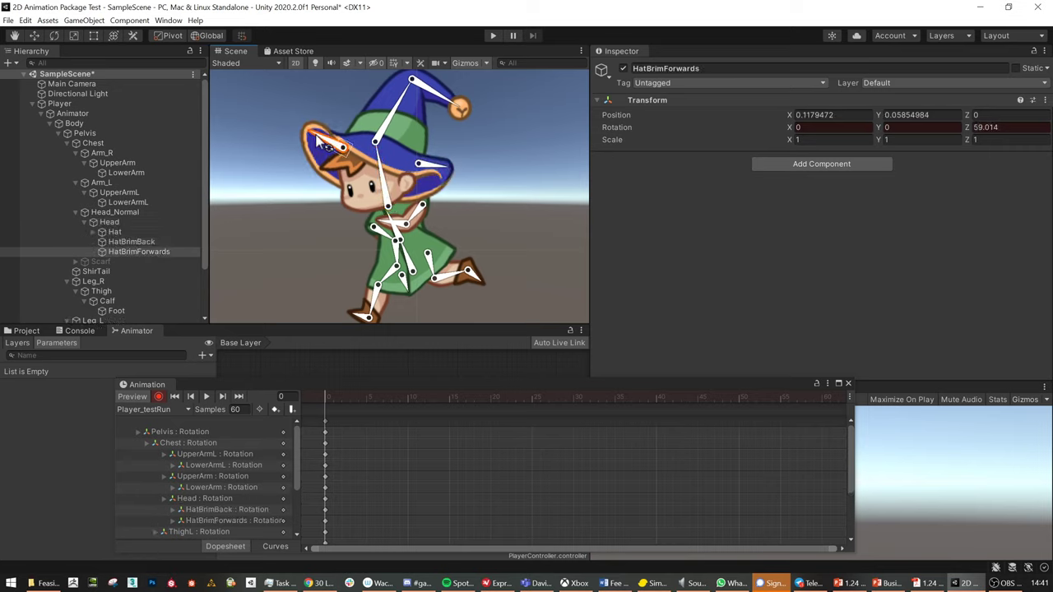
pyautogui.moveTo(443, 98); pyautogui.dragTo(457, 105)
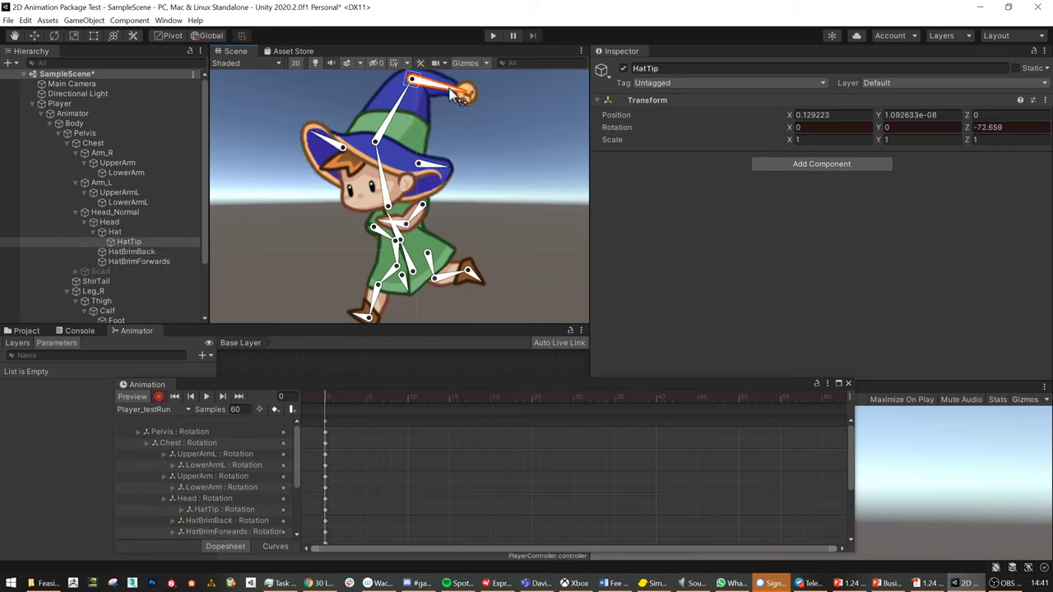
pyautogui.moveTo(407, 125); pyautogui.dragTo(399, 140, button='middle')
pyautogui.moveTo(390, 125); pyautogui.dragTo(394, 119)
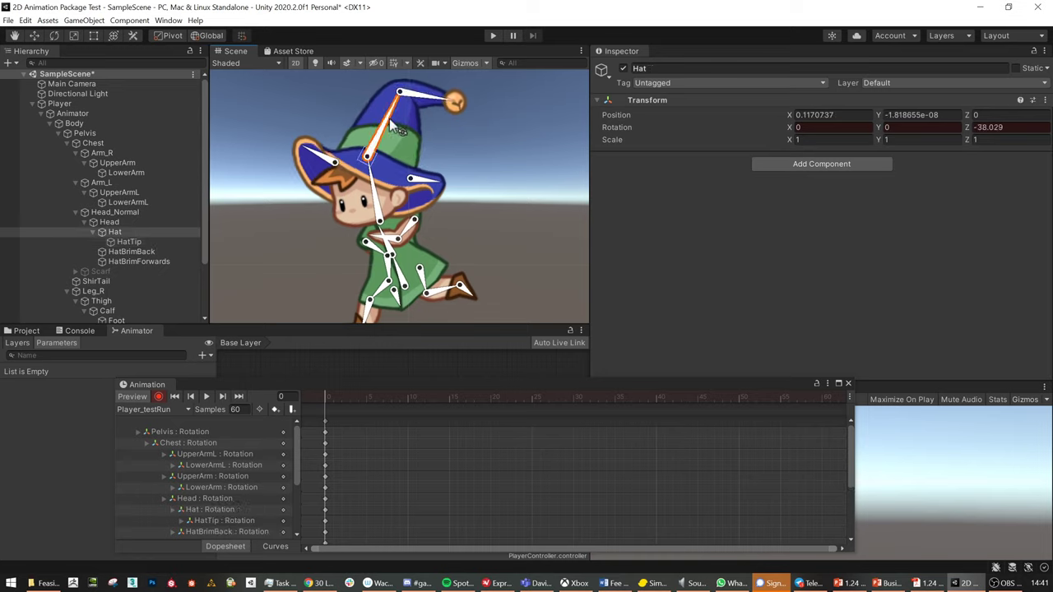
# Key the next leg pose at frame 20, swinging Leg_R back behind the body and bringing Leg_L forward underneath.
pyautogui.moveTo(483, 165); pyautogui.dragTo(502, 195, button='middle')
pyautogui.scroll(-2, 497, 190)
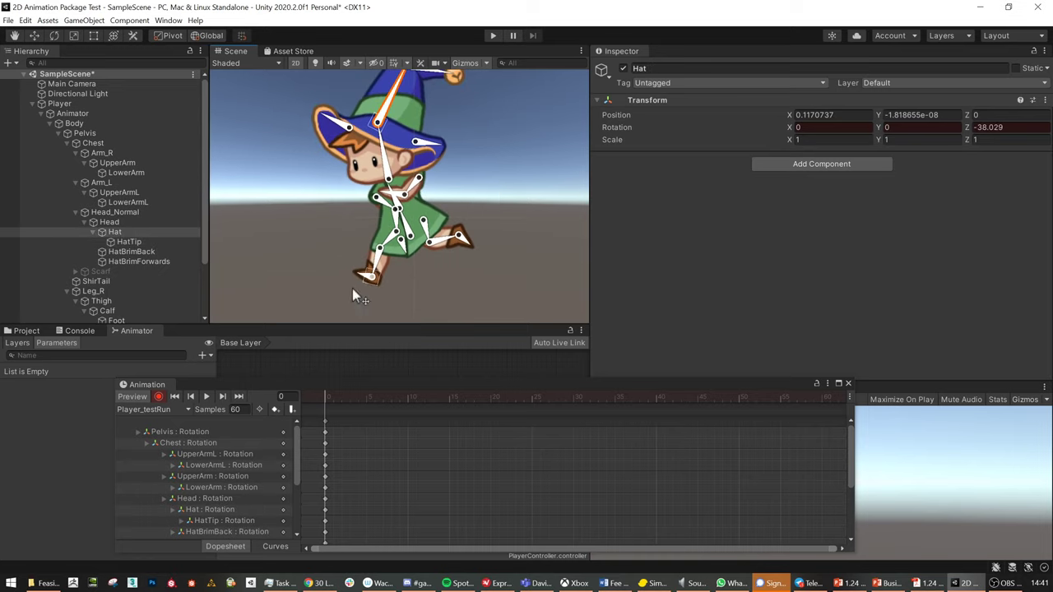
pyautogui.scroll(-2, 430, 293)
pyautogui.scroll(-3, 453, 306)
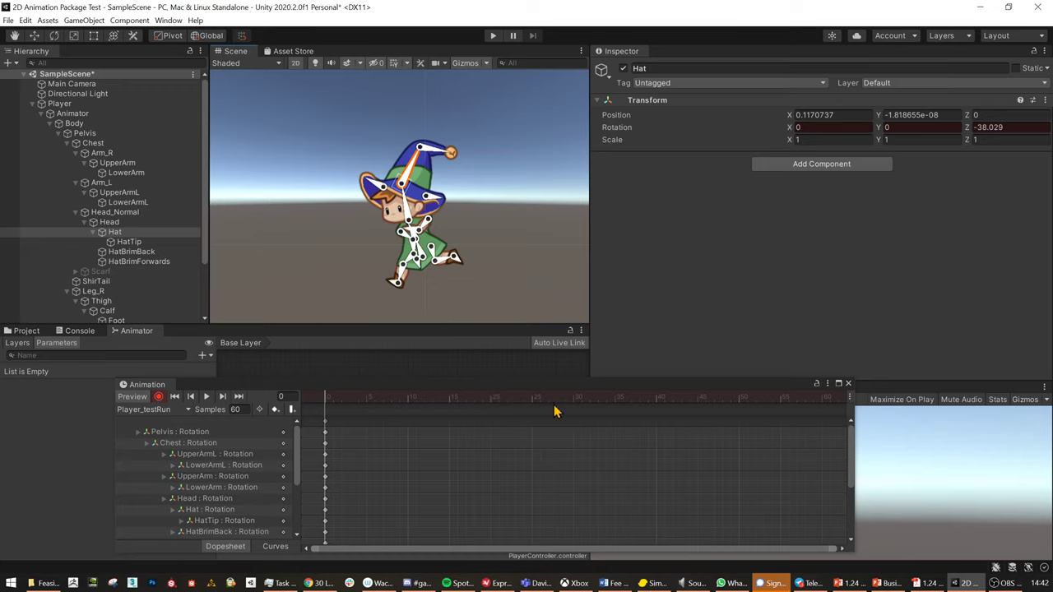
pyautogui.click(491, 399)
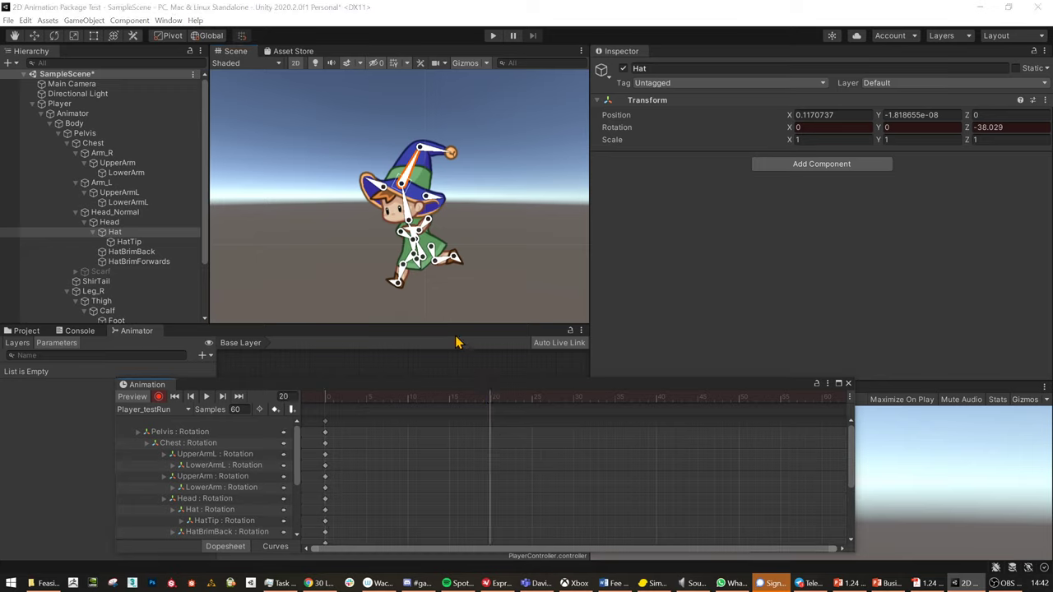
pyautogui.scroll(2, 438, 243)
pyautogui.scroll(3, 403, 263)
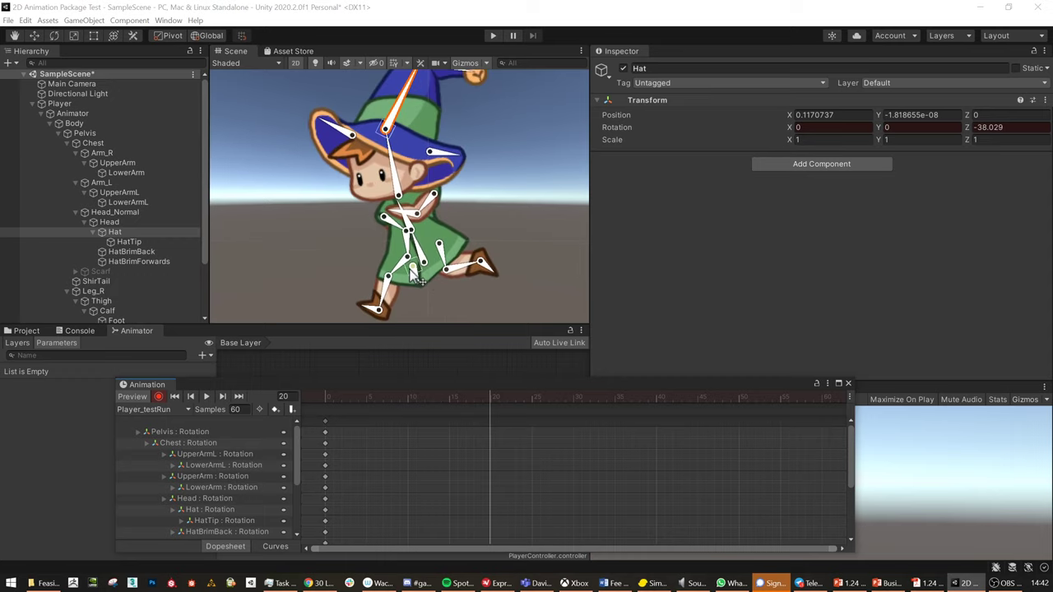
pyautogui.moveTo(400, 271); pyautogui.dragTo(467, 307)
pyautogui.moveTo(436, 251); pyautogui.dragTo(401, 301)
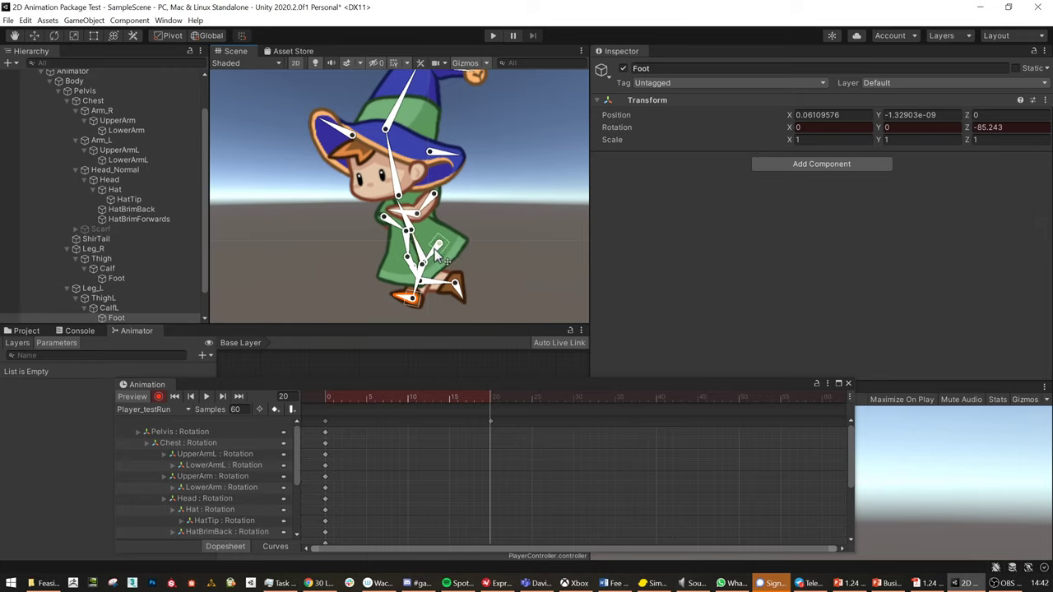
pyautogui.moveTo(437, 254); pyautogui.dragTo(419, 265)
pyautogui.click(413, 259)
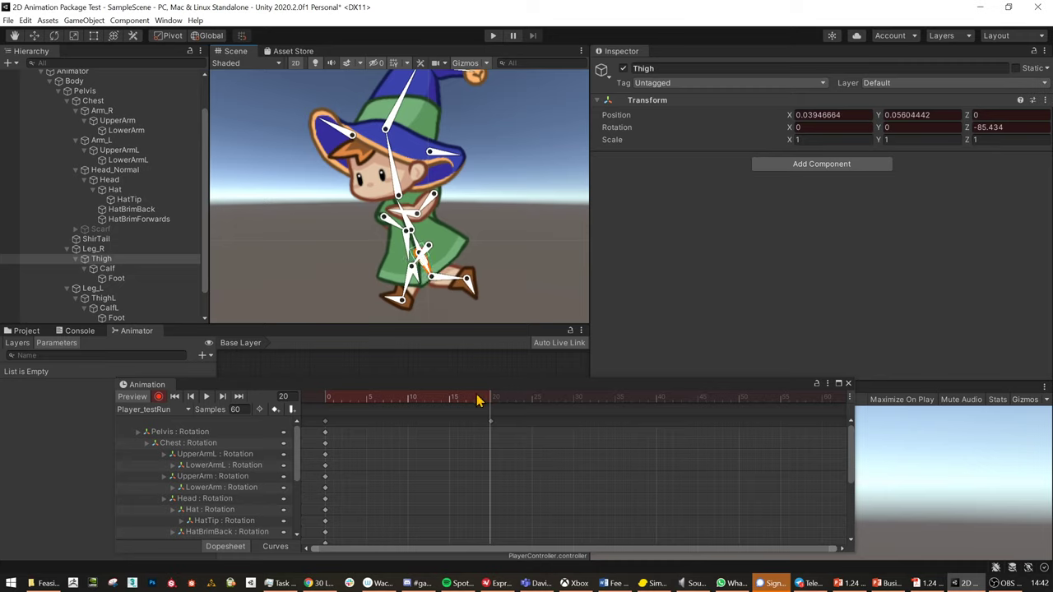
# Adjust the ThighL position at frame 21 and move ShirTail toward the trailing leg, to about X -0.0058, Y -0.0251.
pyautogui.moveTo(494, 400)
pyautogui.mouseDown()
pyautogui.moveTo(409, 403)
pyautogui.moveTo(497, 406)
pyautogui.mouseUp()
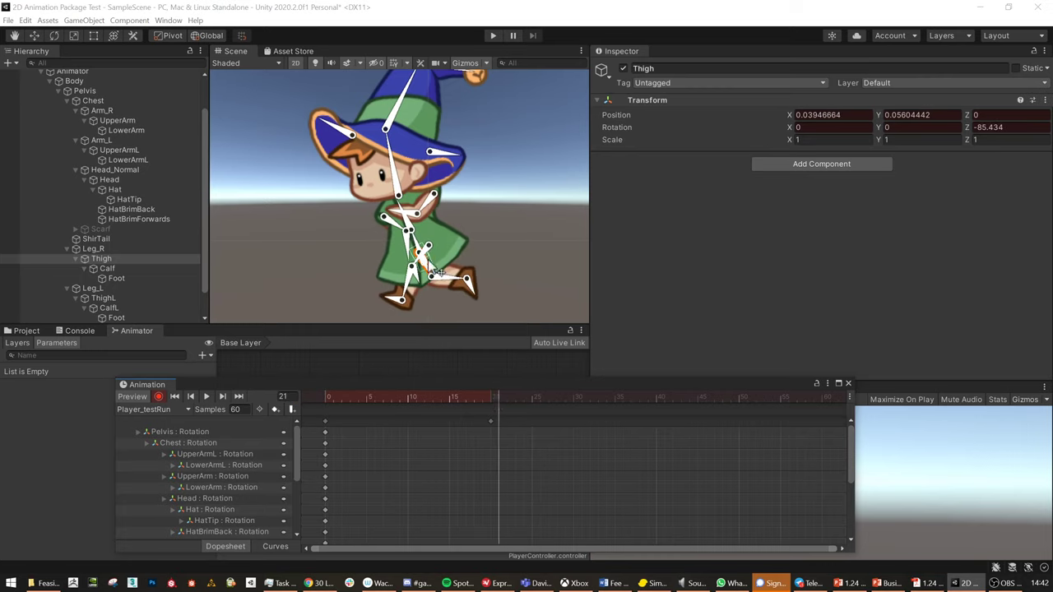
pyautogui.moveTo(427, 252); pyautogui.dragTo(446, 277)
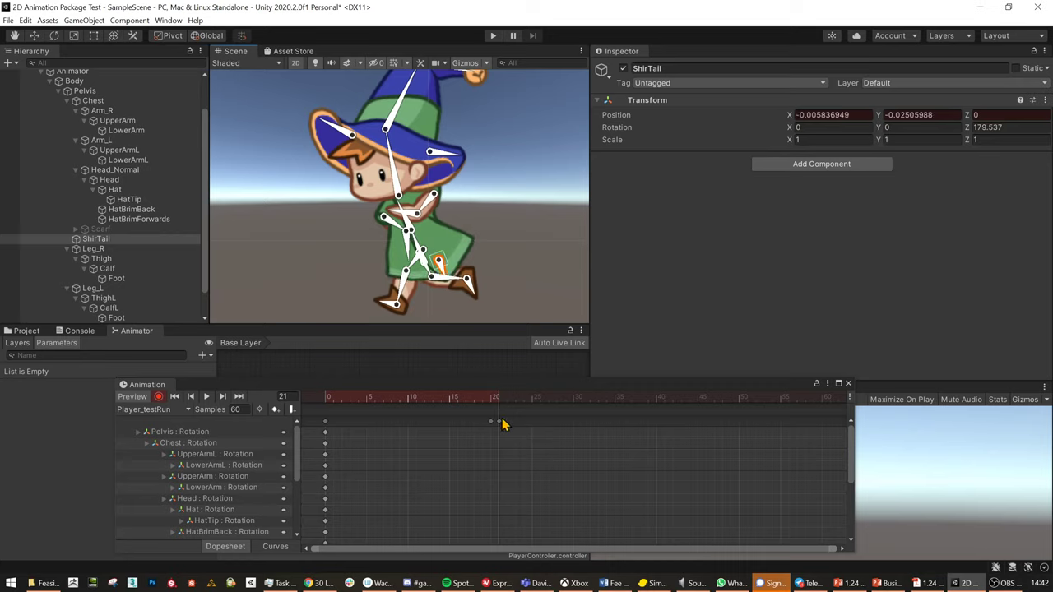
# Enlarge the Animation window and move the ThighL position and ShirTail position keyframes from frame 21 to frame 20.
pyautogui.scroll(-1, 528, 467)
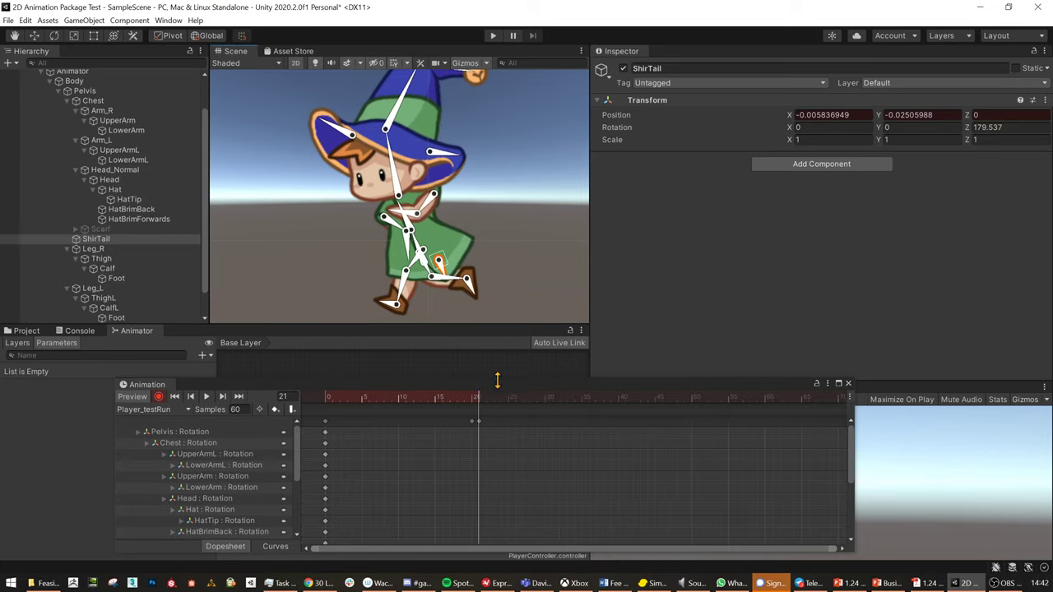
pyautogui.moveTo(500, 378); pyautogui.dragTo(507, 313)
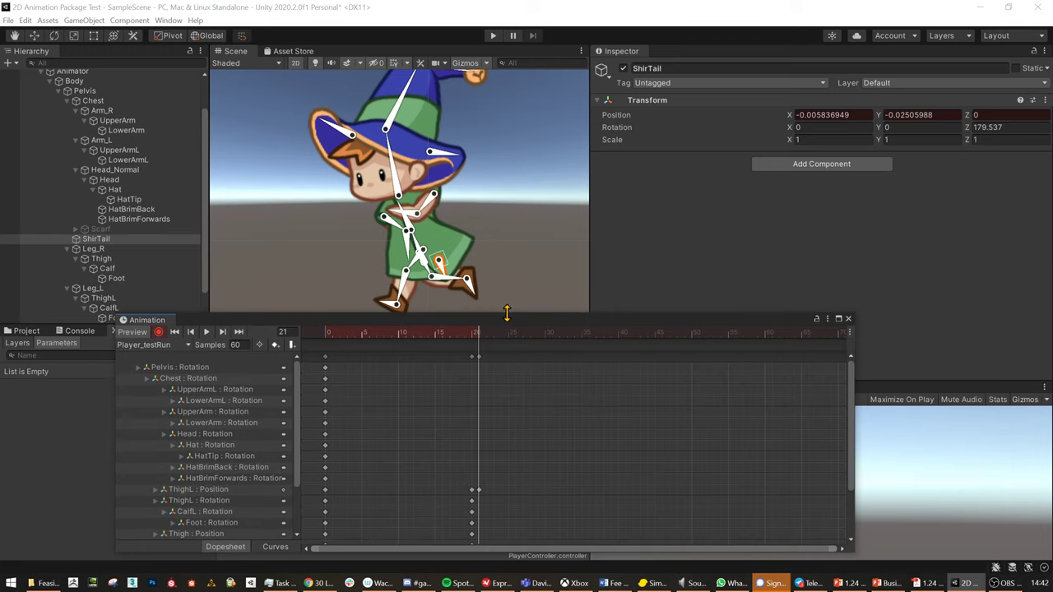
pyautogui.click(473, 490)
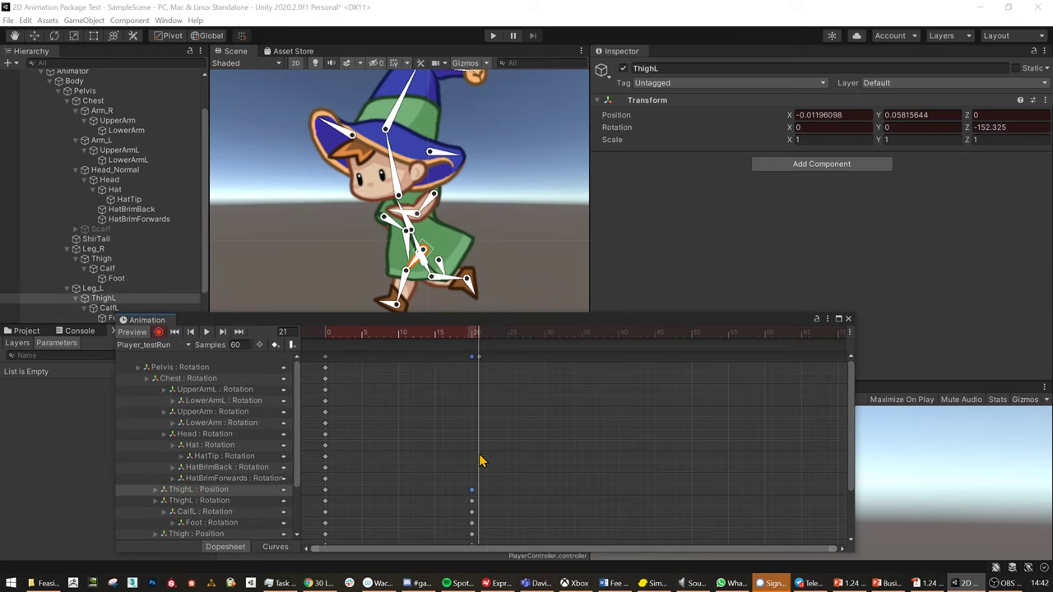
pyautogui.scroll(-1, 502, 395)
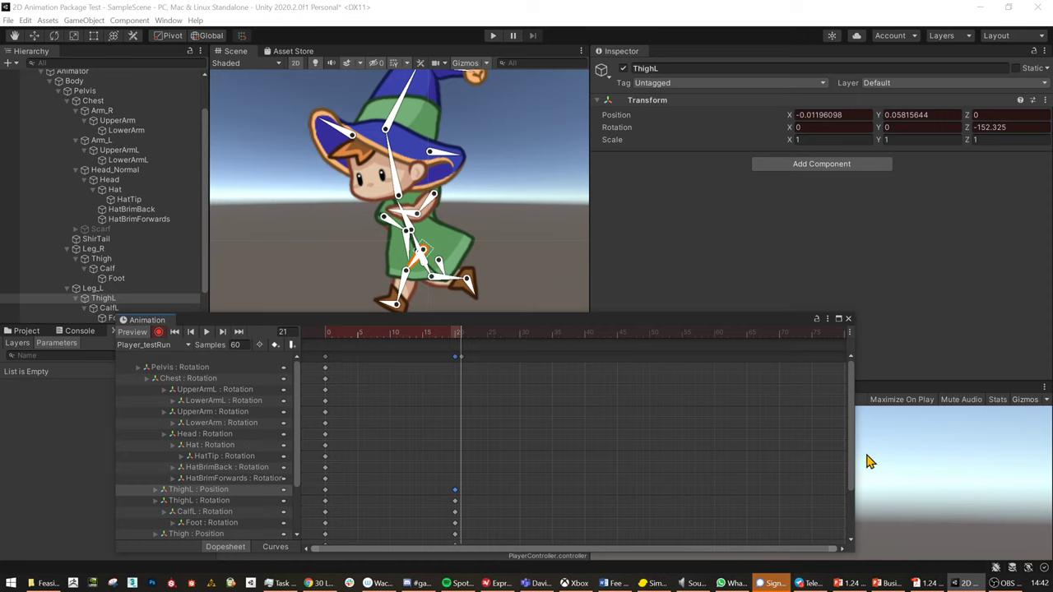
pyautogui.moveTo(855, 463); pyautogui.dragTo(852, 521)
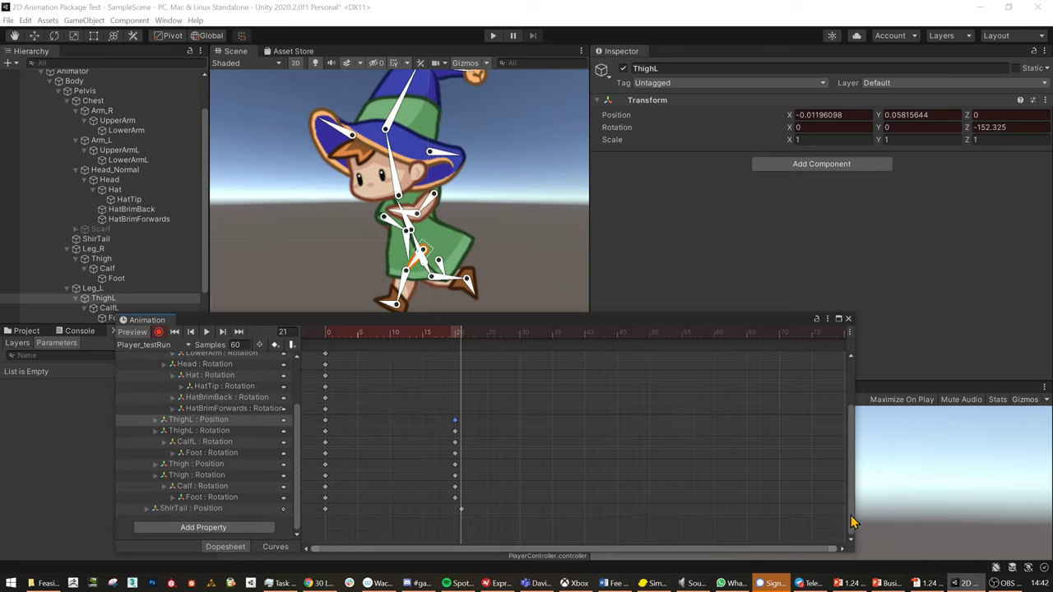
pyautogui.doubleClick(459, 511)
pyautogui.click(454, 334)
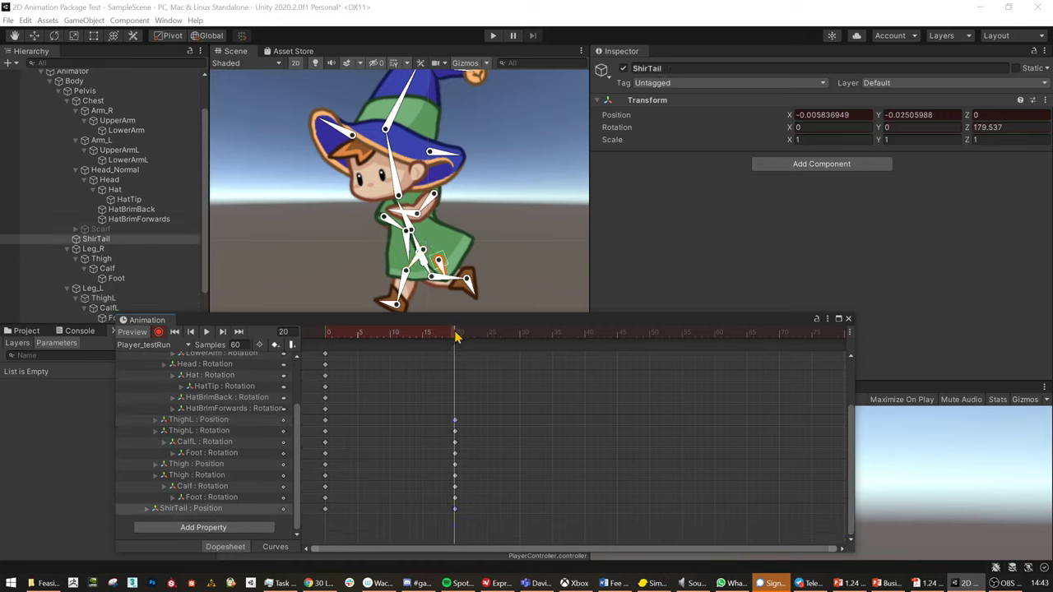
pyautogui.scroll(1, 451, 341)
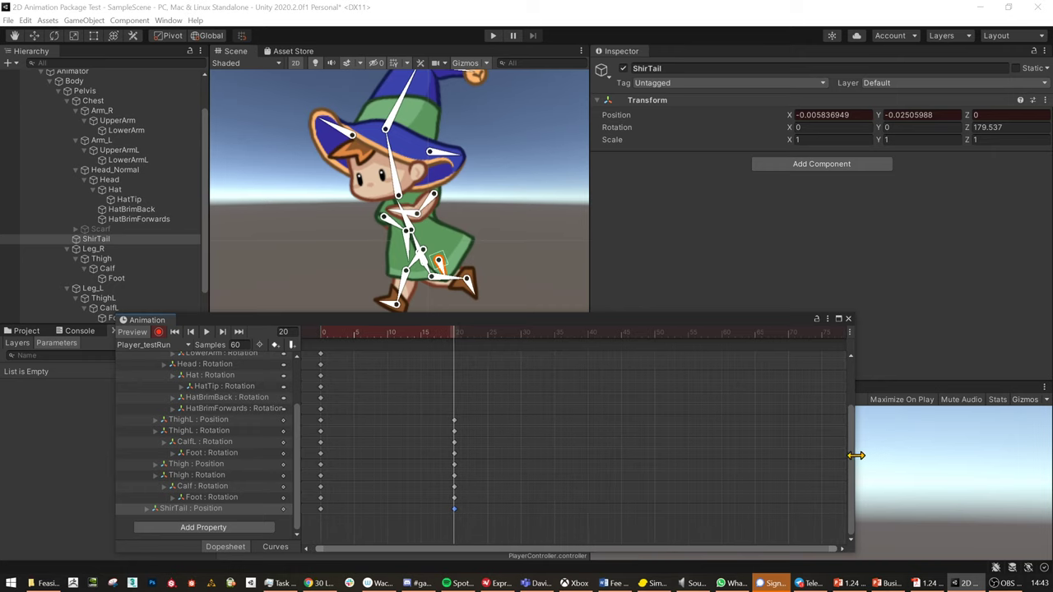
pyautogui.moveTo(852, 459); pyautogui.dragTo(843, 352)
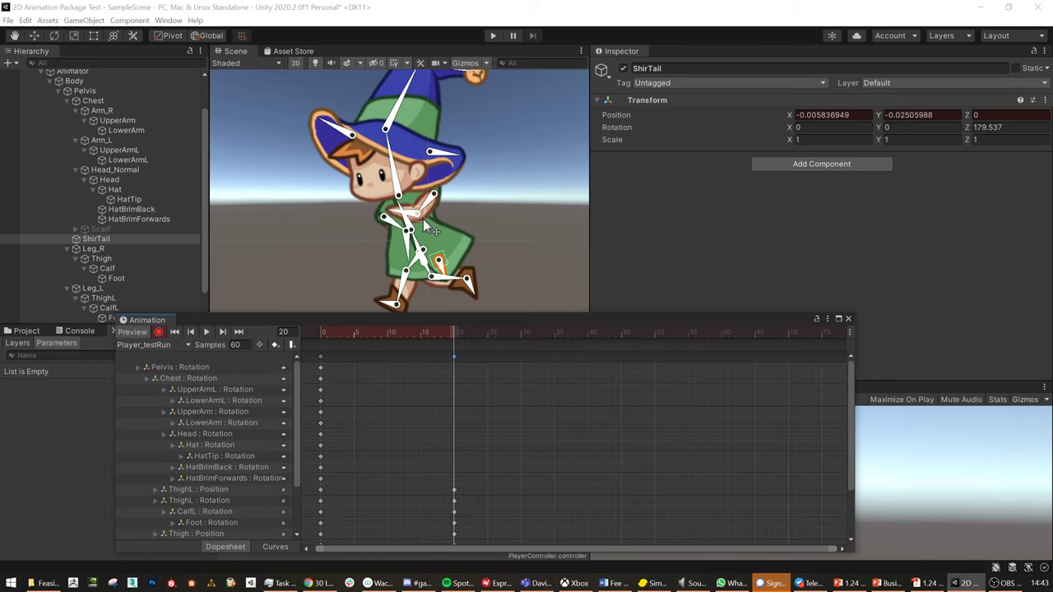
pyautogui.scroll(-1, 424, 222)
pyautogui.moveTo(450, 344)
pyautogui.mouseDown()
pyautogui.moveTo(325, 346)
pyautogui.moveTo(457, 353)
pyautogui.mouseUp()
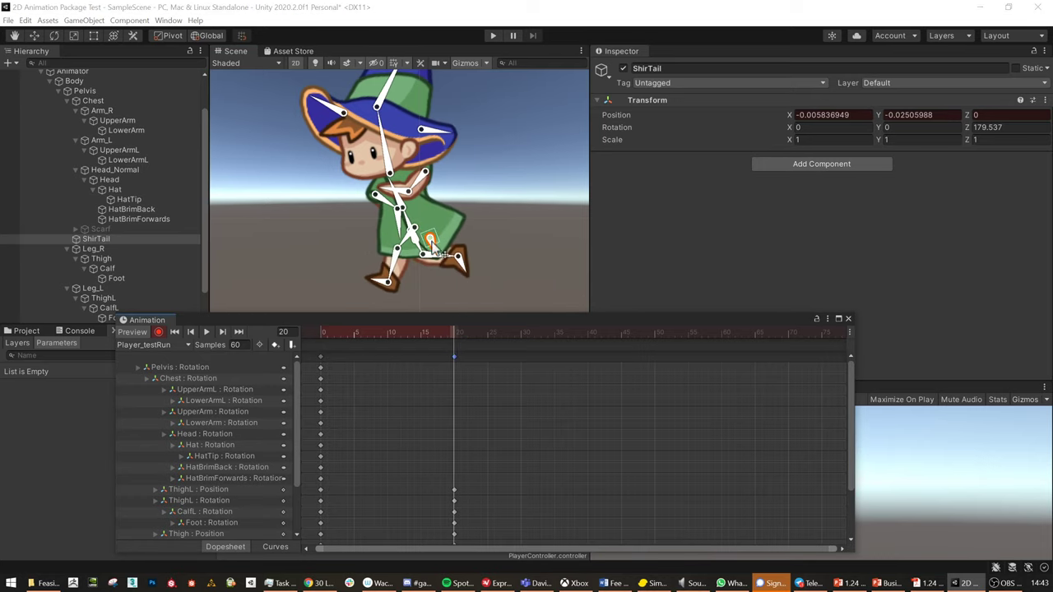
# At frame 20, move ShirTail to about X -0.0130, Y -0.0141 and rotate it to about -173.9° on Z.
pyautogui.moveTo(434, 249); pyautogui.dragTo(438, 257)
pyautogui.moveTo(459, 328)
pyautogui.mouseDown()
pyautogui.moveTo(454, 339)
pyautogui.moveTo(354, 341)
pyautogui.moveTo(471, 338)
pyautogui.moveTo(327, 340)
pyautogui.moveTo(459, 342)
pyautogui.mouseUp()
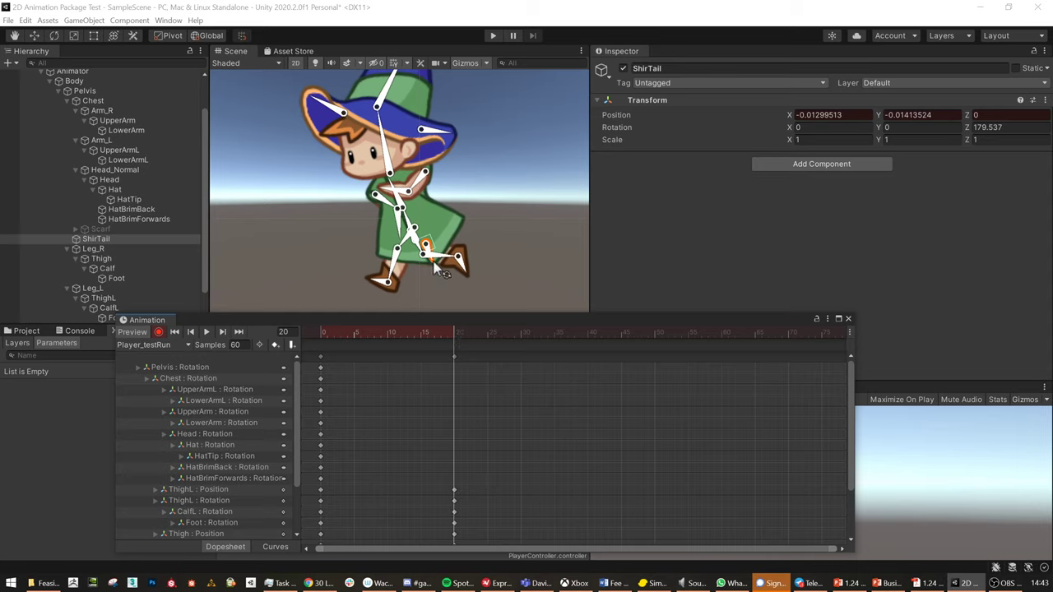
pyautogui.moveTo(433, 261); pyautogui.dragTo(434, 264)
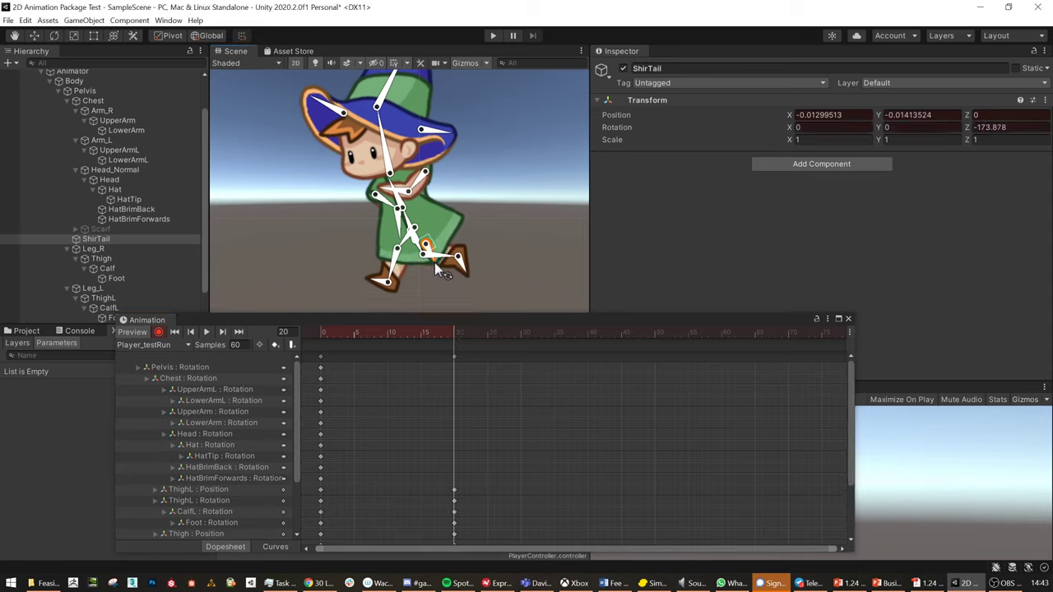
pyautogui.moveTo(459, 342)
pyautogui.mouseDown()
pyautogui.moveTo(353, 342)
pyautogui.moveTo(471, 345)
pyautogui.mouseUp()
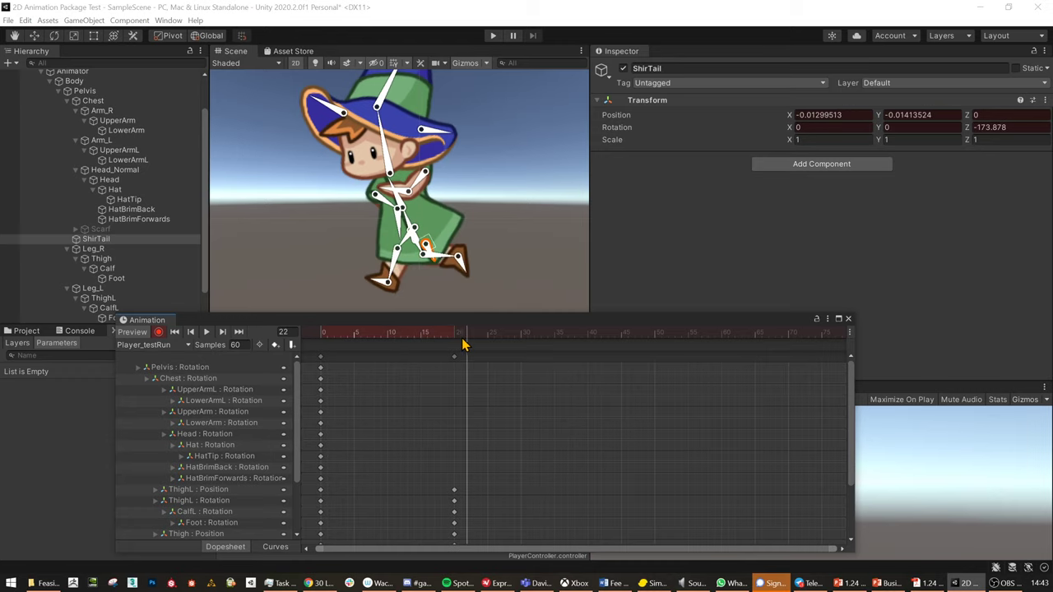
# Rotate ShirTail to about 165° on Z at frame 0 and to about 192.3° on Z at frame 20.
pyautogui.moveTo(463, 341); pyautogui.dragTo(257, 325)
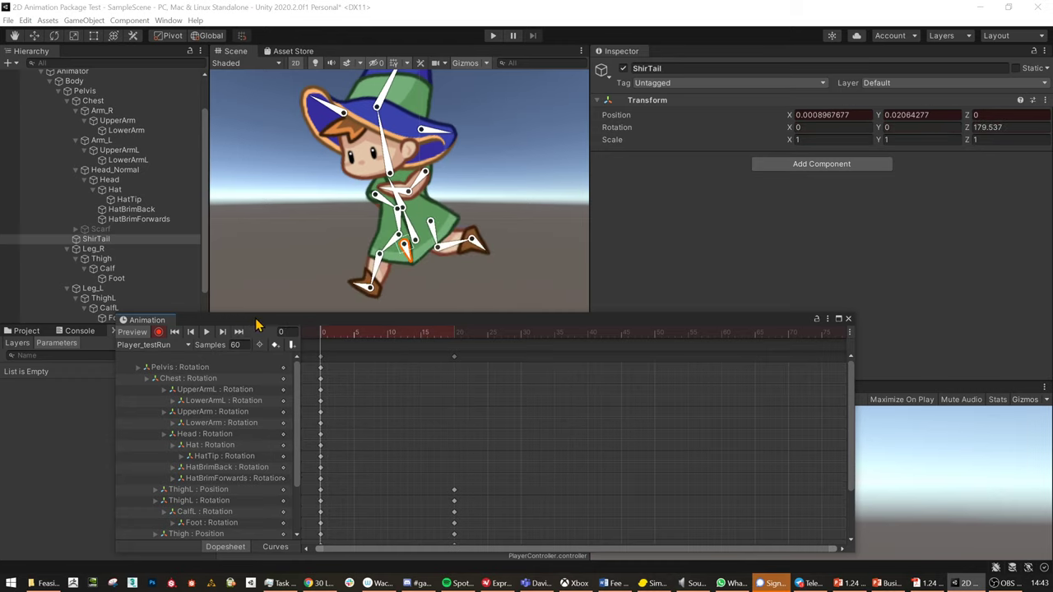
pyautogui.moveTo(415, 267); pyautogui.dragTo(415, 266)
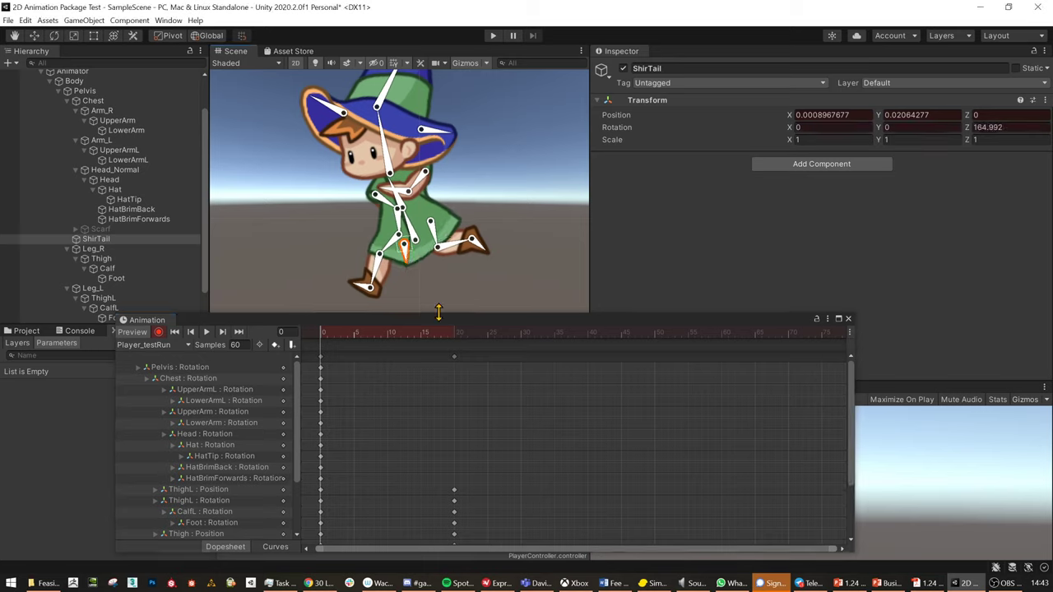
pyautogui.moveTo(415, 336); pyautogui.dragTo(455, 338)
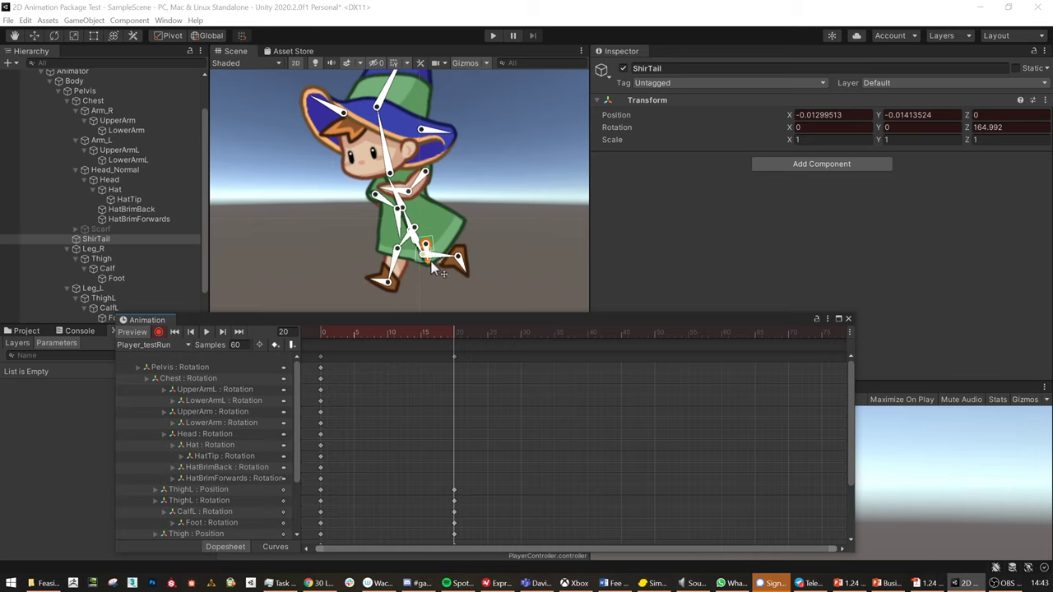
pyautogui.scroll(2, 427, 273)
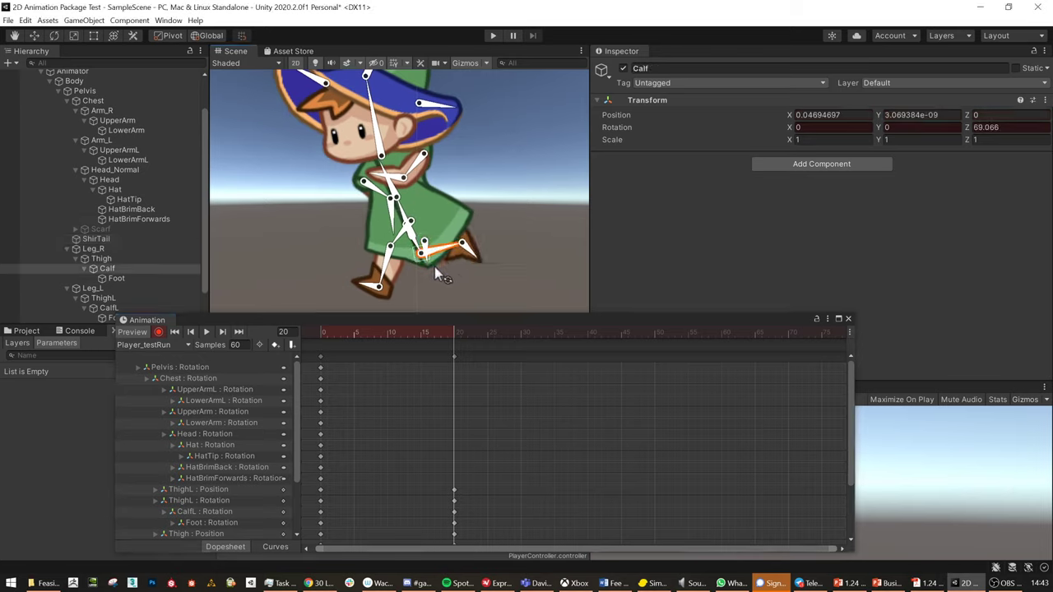
pyautogui.scroll(3, 438, 260)
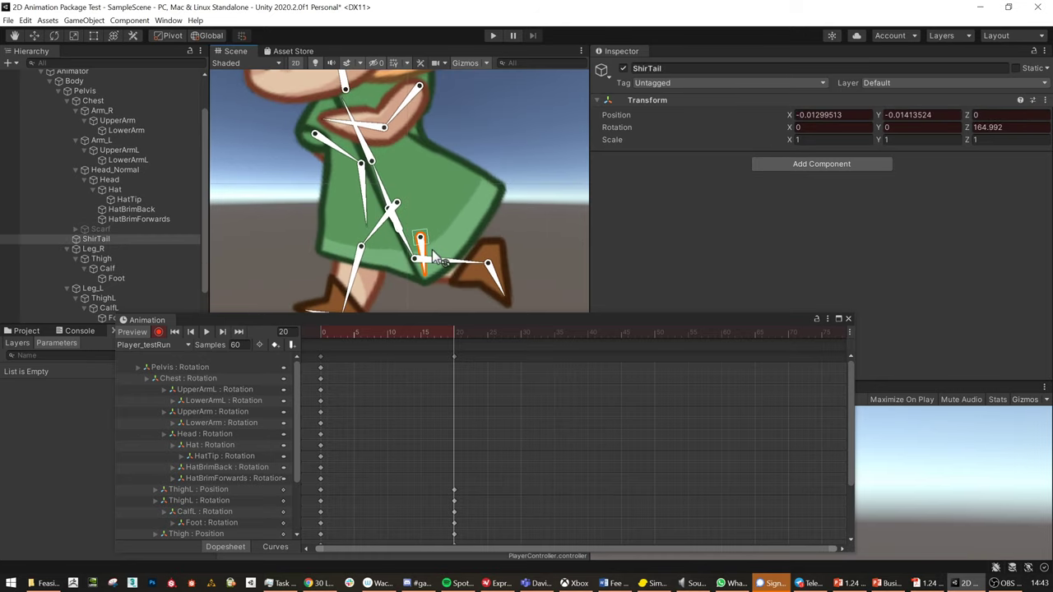
pyautogui.moveTo(428, 261); pyautogui.dragTo(436, 263)
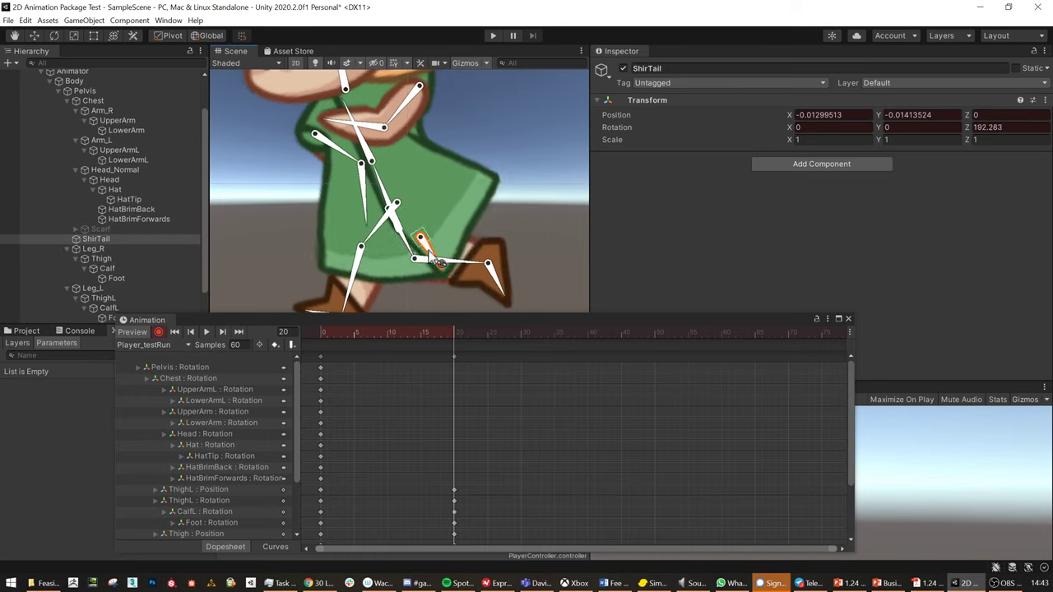
pyautogui.moveTo(453, 334)
pyautogui.mouseDown()
pyautogui.moveTo(387, 341)
pyautogui.moveTo(453, 338)
pyautogui.mouseUp()
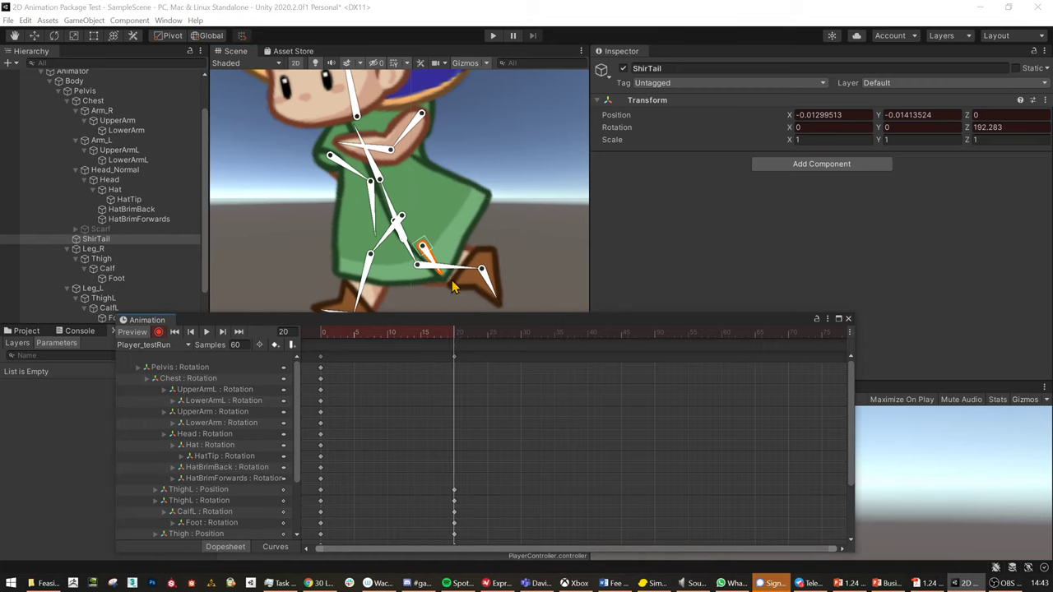
# Key the opposite arm pose at frame 20, swinging Arm_L back and Arm_R forward with LowerArm at about -53.9° on Z.
pyautogui.scroll(-3, 436, 247)
pyautogui.scroll(-2, 427, 236)
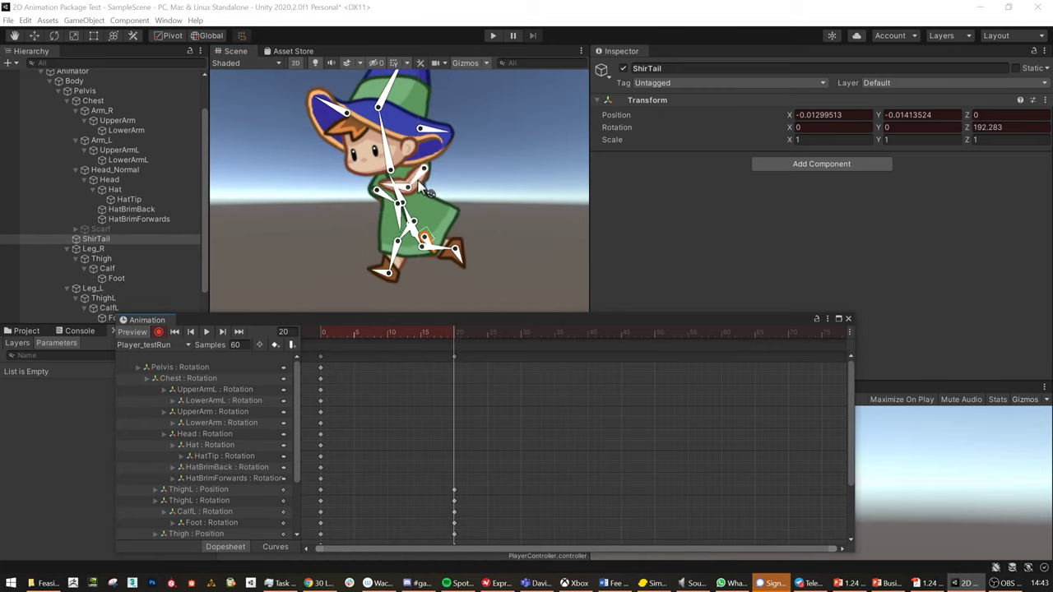
pyautogui.moveTo(427, 191); pyautogui.dragTo(353, 219)
pyautogui.click(346, 212)
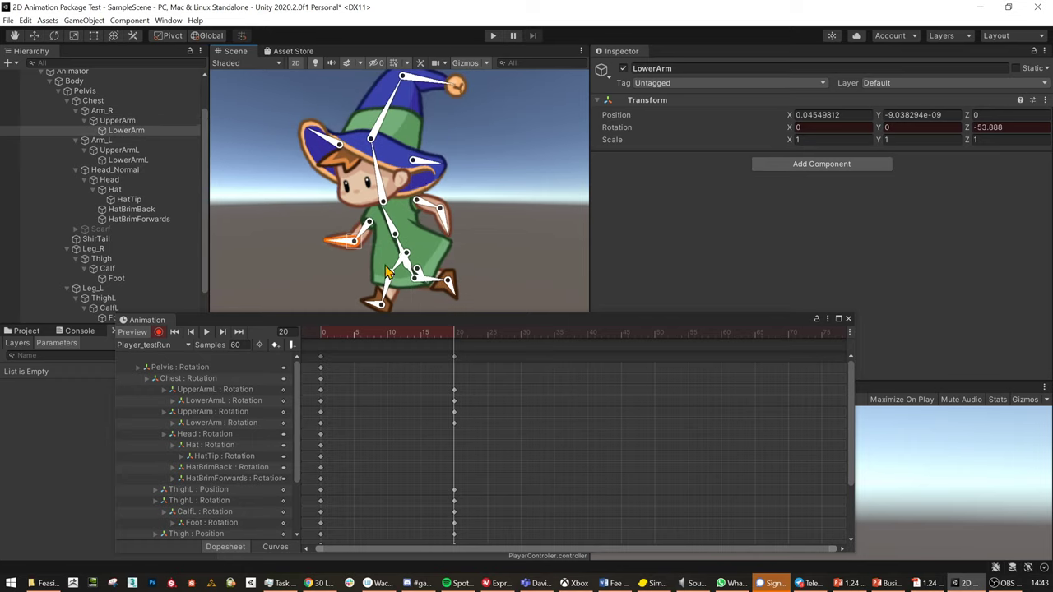
# Copy the frame 0 rotation keyframes of Pelvis, Chest, Head, Hat, HatTip and both hat brims to frame 20.
pyautogui.moveTo(421, 385); pyautogui.dragTo(294, 352)
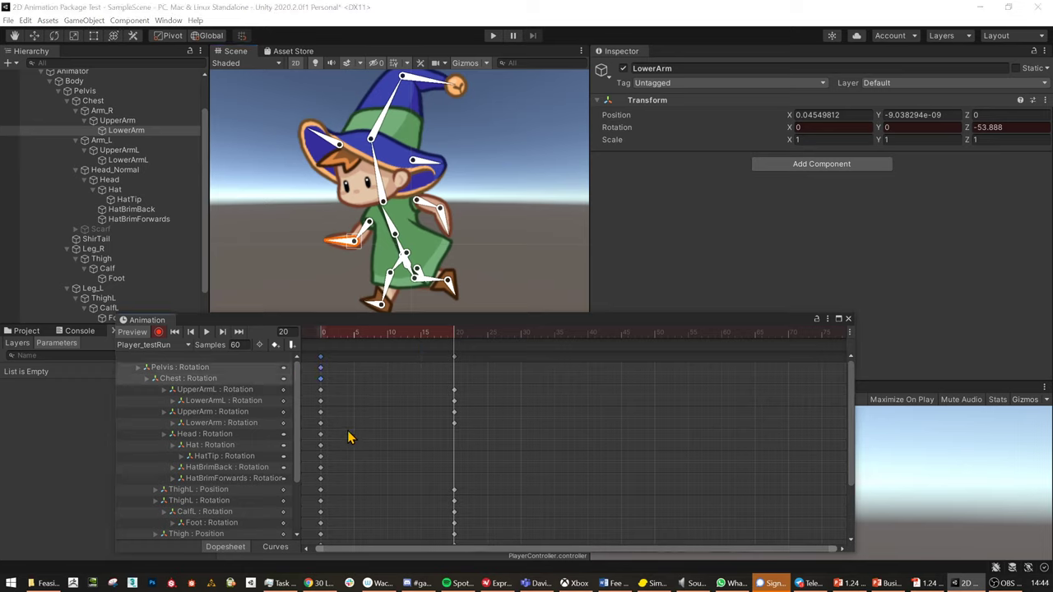
pyautogui.keyDown('shift'); pyautogui.moveTo(341, 429); pyautogui.dragTo(290, 489); pyautogui.keyUp('shift')
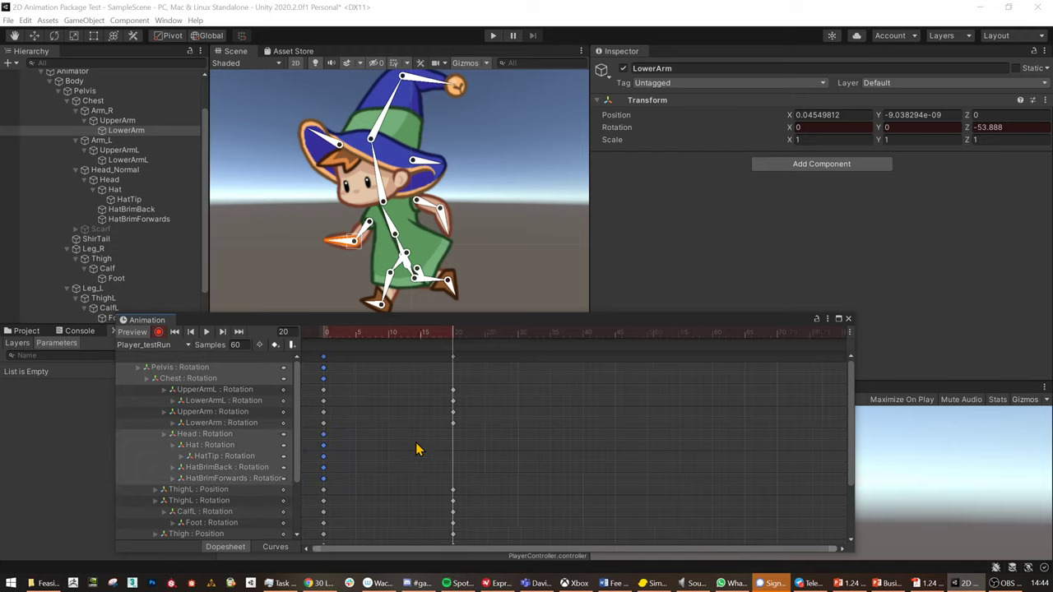
pyautogui.scroll(-1, 425, 453)
pyautogui.moveTo(852, 428)
pyautogui.mouseDown()
pyautogui.moveTo(858, 493)
pyautogui.moveTo(847, 413)
pyautogui.mouseUp()
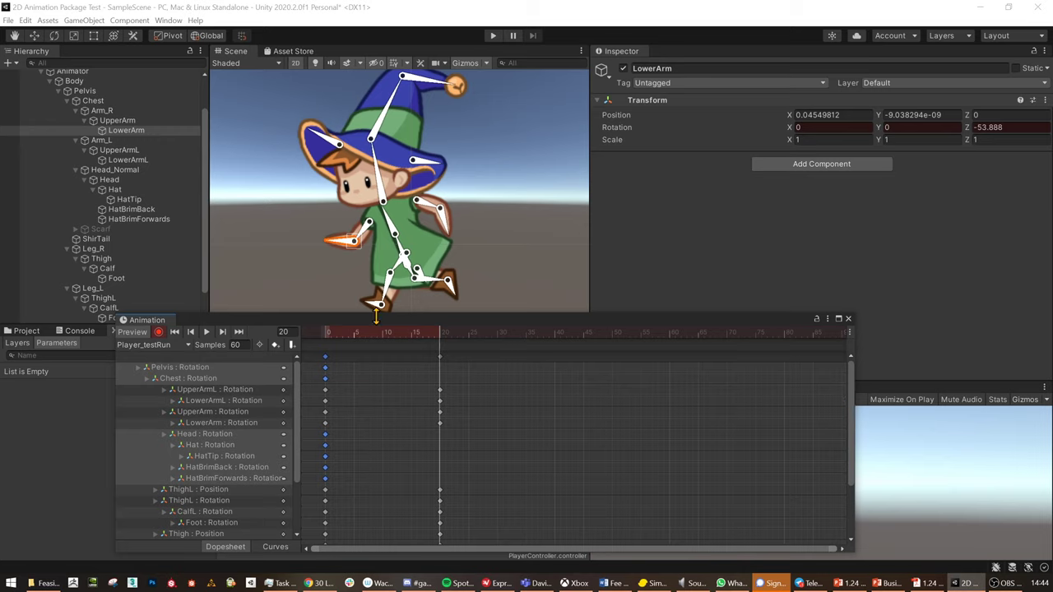
pyautogui.press('space')
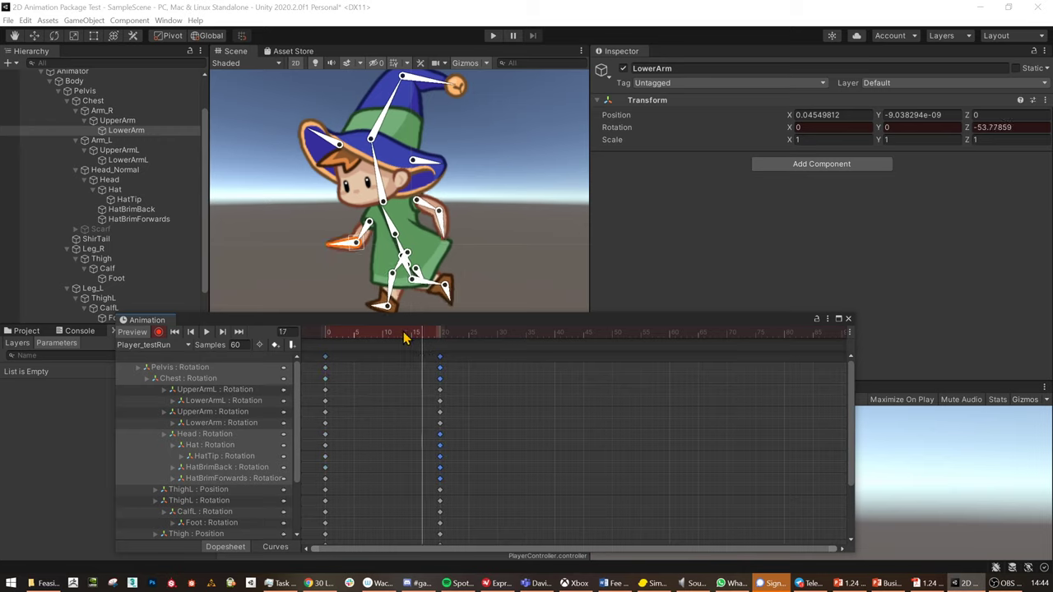
# Copy all keyframes from frame 0 to frame 40 to close the run loop.
pyautogui.click(326, 359)
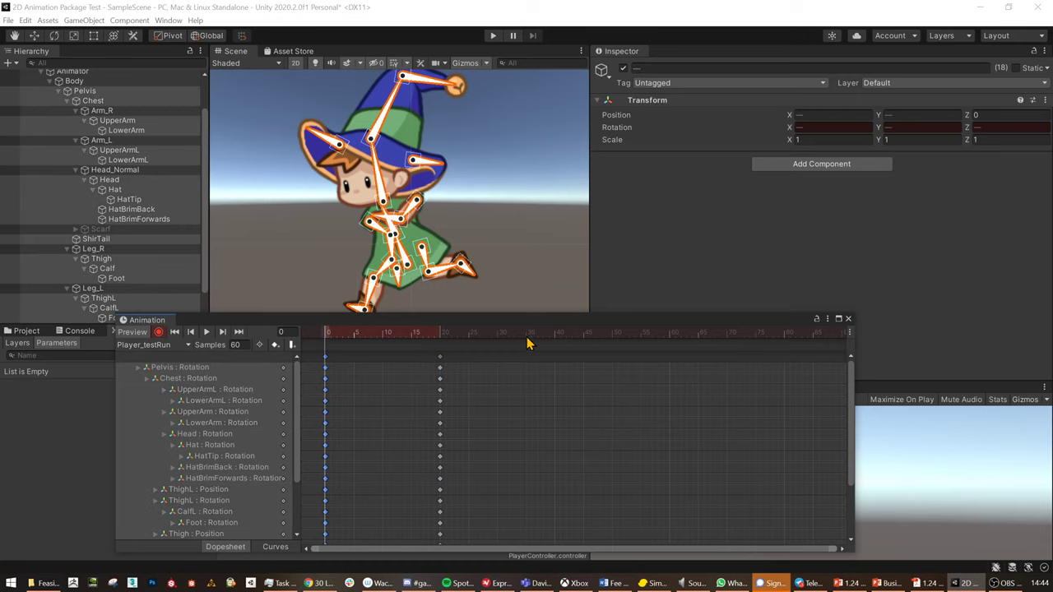
pyautogui.click(556, 333)
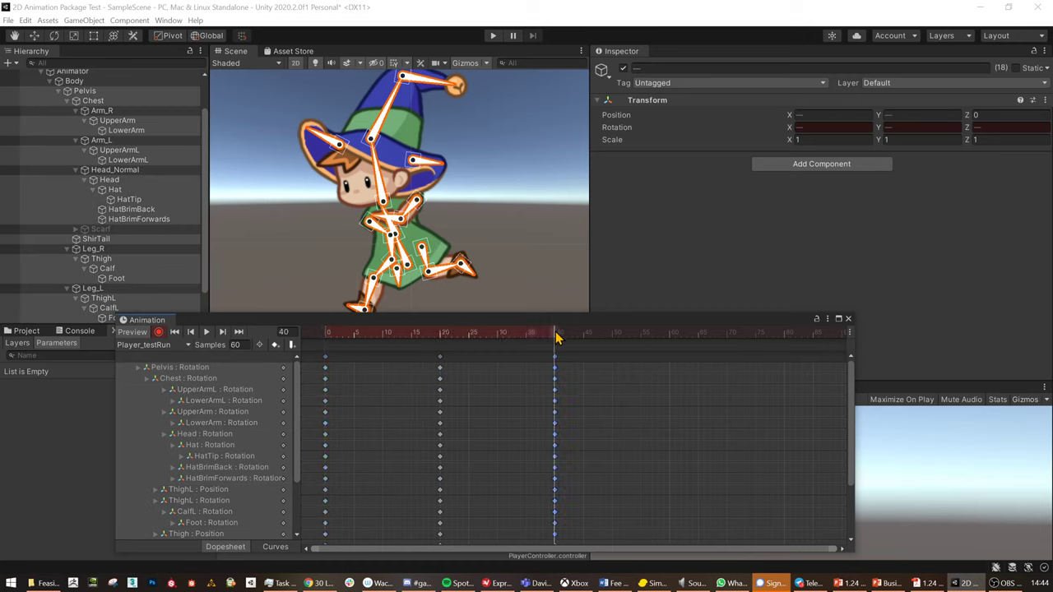
pyautogui.hotkey('ctrl', 'v')
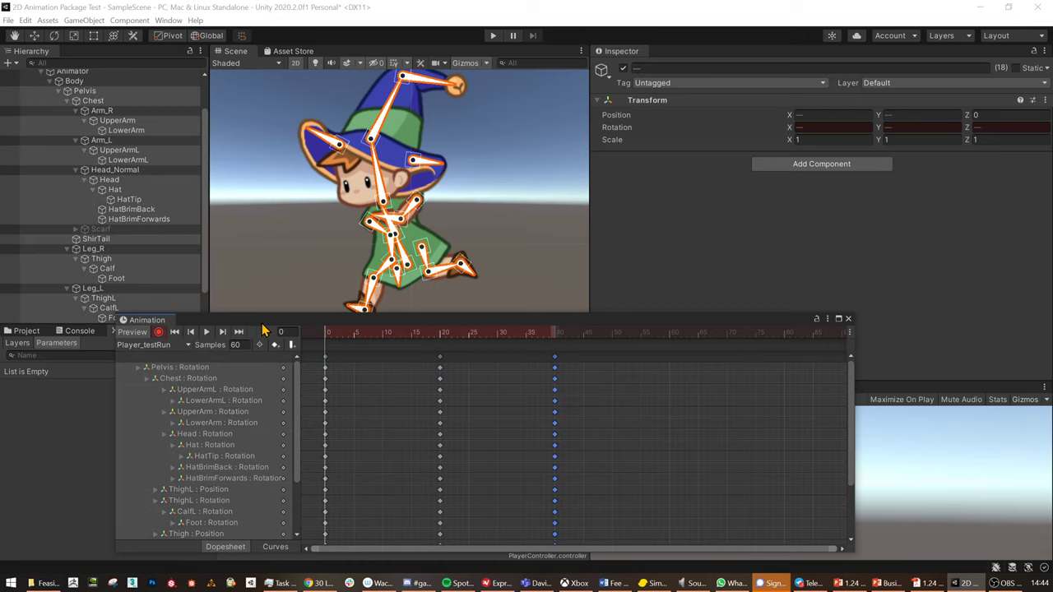
# Play back the run cycle and reposition the Animation window to check the motion in the Game view.
pyautogui.click(206, 332)
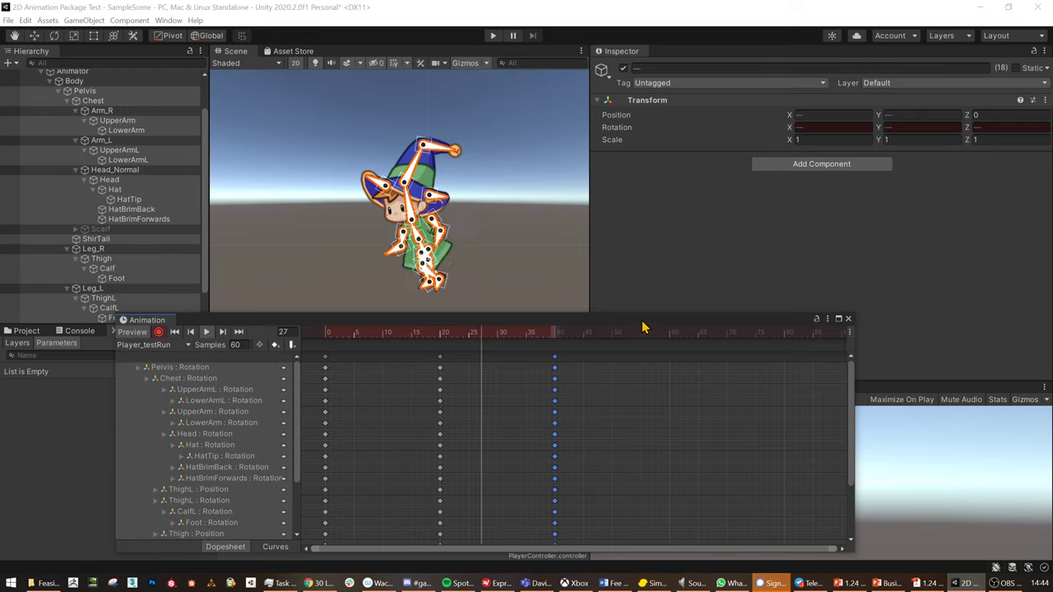
pyautogui.moveTo(642, 320); pyautogui.dragTo(449, 310)
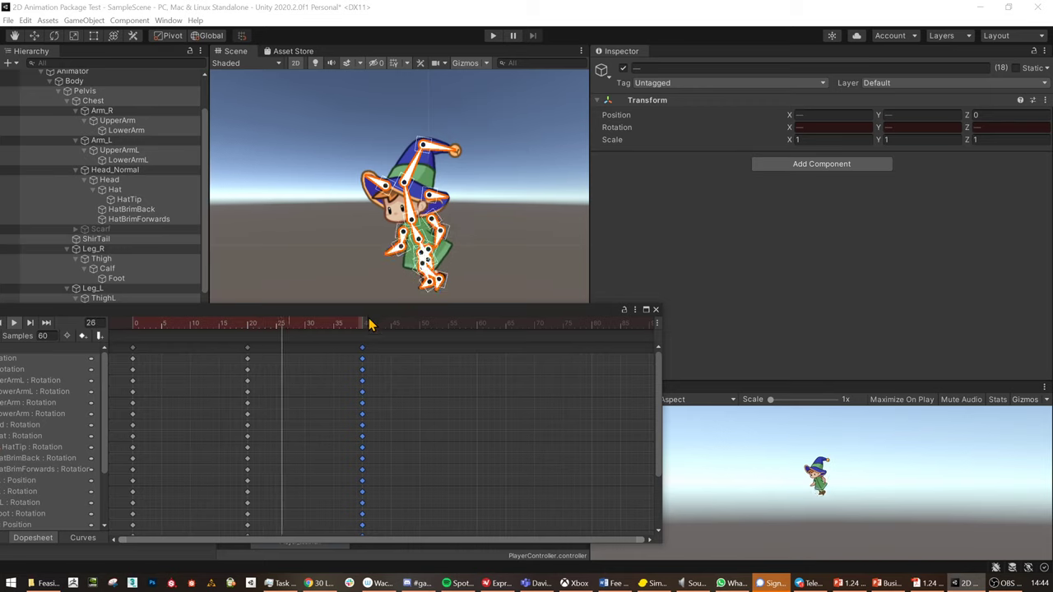
pyautogui.moveTo(50, 311); pyautogui.dragTo(225, 324)
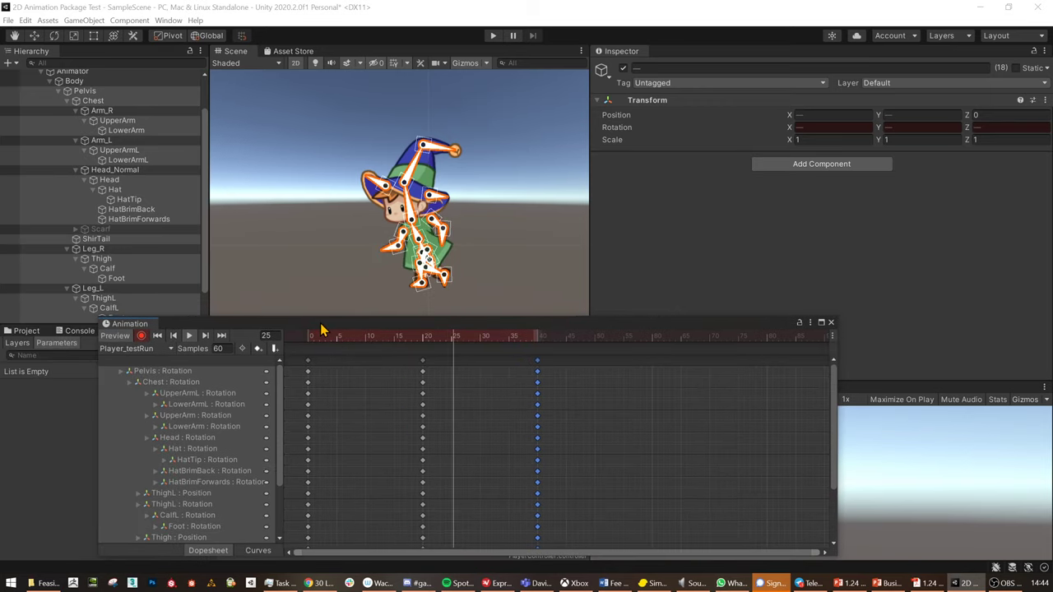
# At frame 10, swing the Thigh of Leg_R forward to about -145.4° on Z and lower the Pelvis slightly.
pyautogui.click(368, 337)
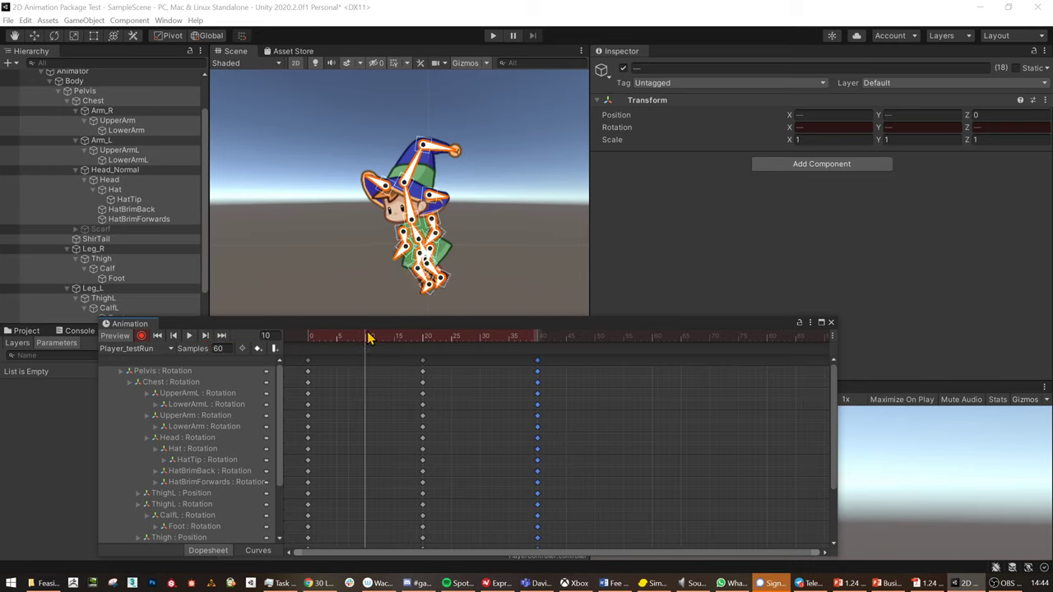
pyautogui.moveTo(368, 337)
pyautogui.mouseDown()
pyautogui.moveTo(333, 338)
pyautogui.moveTo(358, 340)
pyautogui.mouseUp()
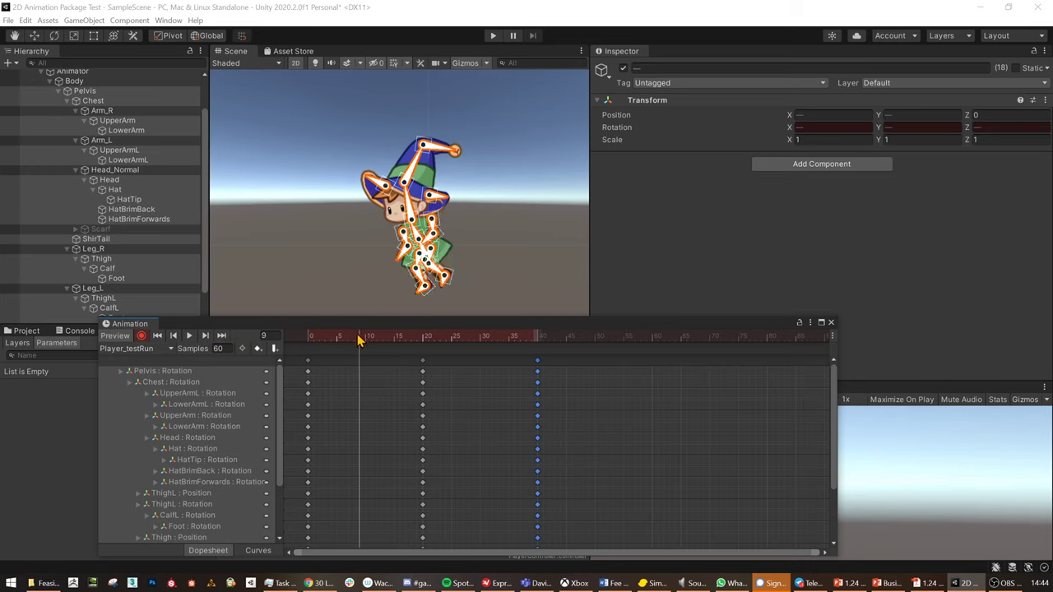
pyautogui.click(365, 337)
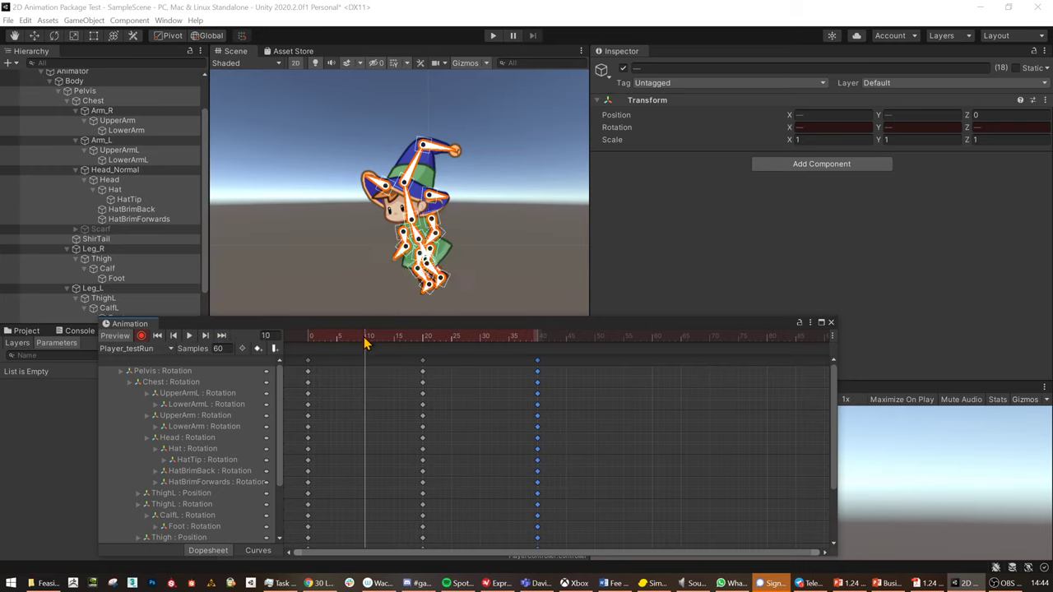
pyautogui.scroll(8, 457, 259)
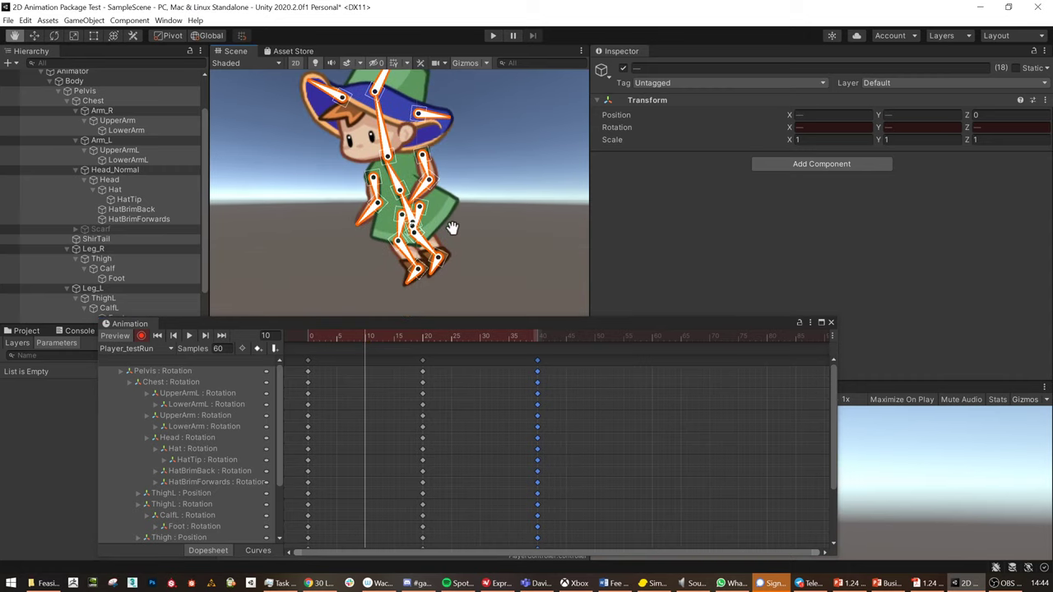
pyautogui.moveTo(360, 341)
pyautogui.mouseDown()
pyautogui.moveTo(288, 339)
pyautogui.moveTo(368, 354)
pyautogui.mouseUp()
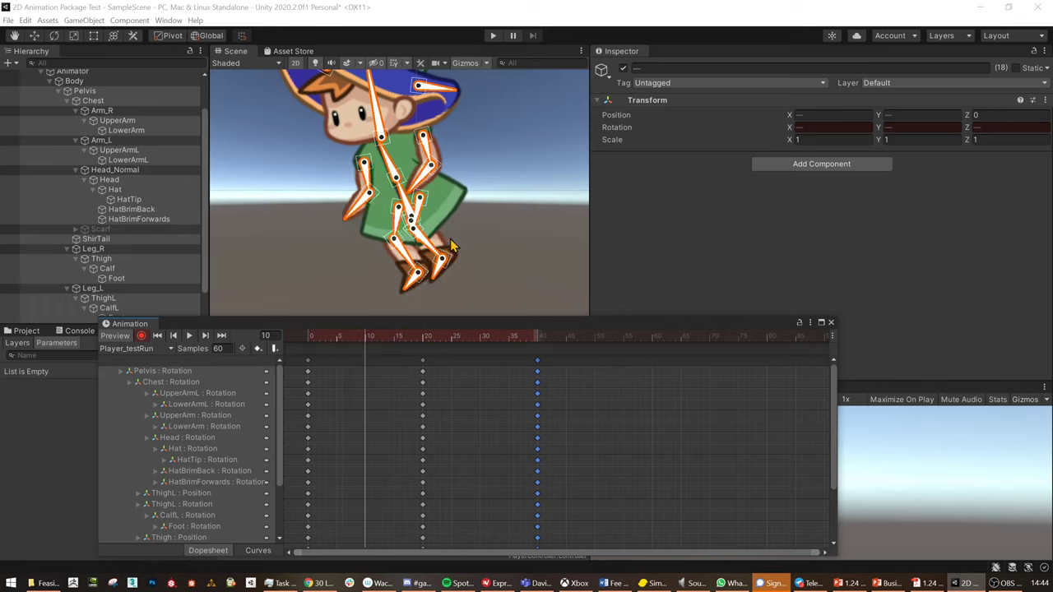
pyautogui.press('t')
pyautogui.click(398, 231)
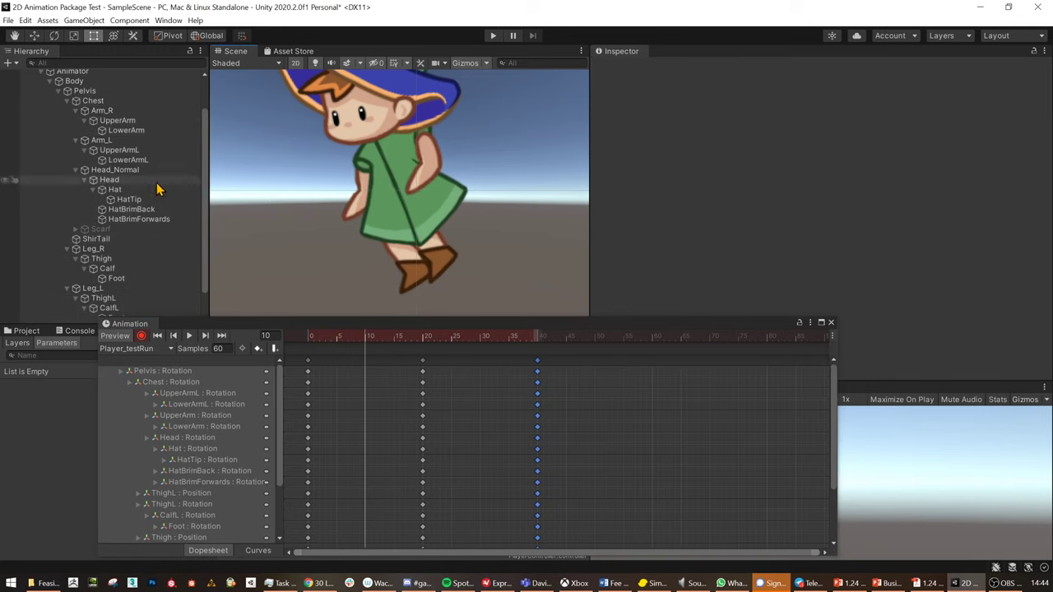
pyautogui.click(132, 190)
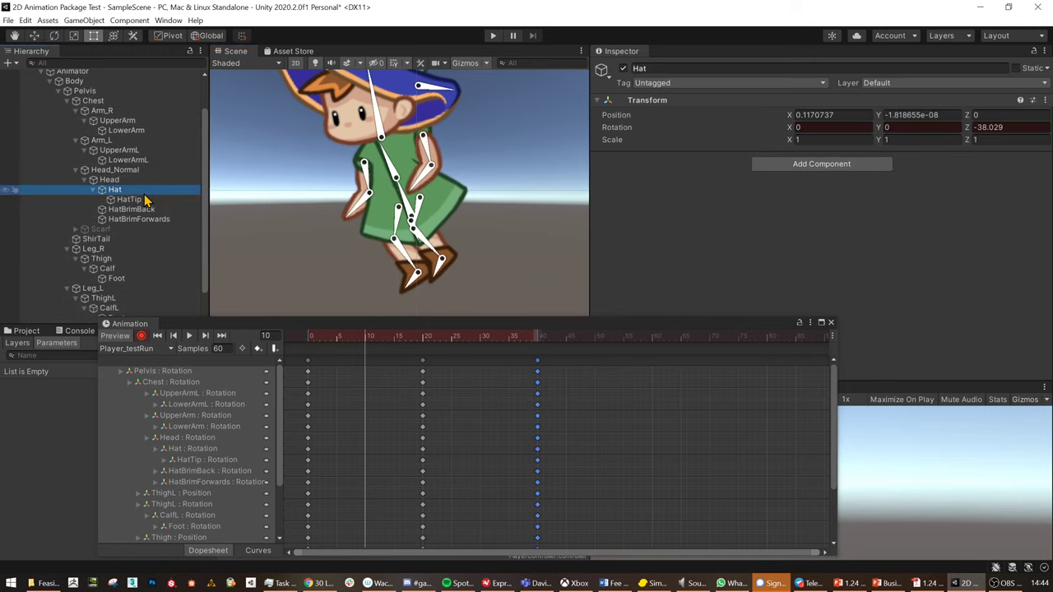
pyautogui.click(397, 220)
pyautogui.moveTo(404, 240); pyautogui.dragTo(422, 216)
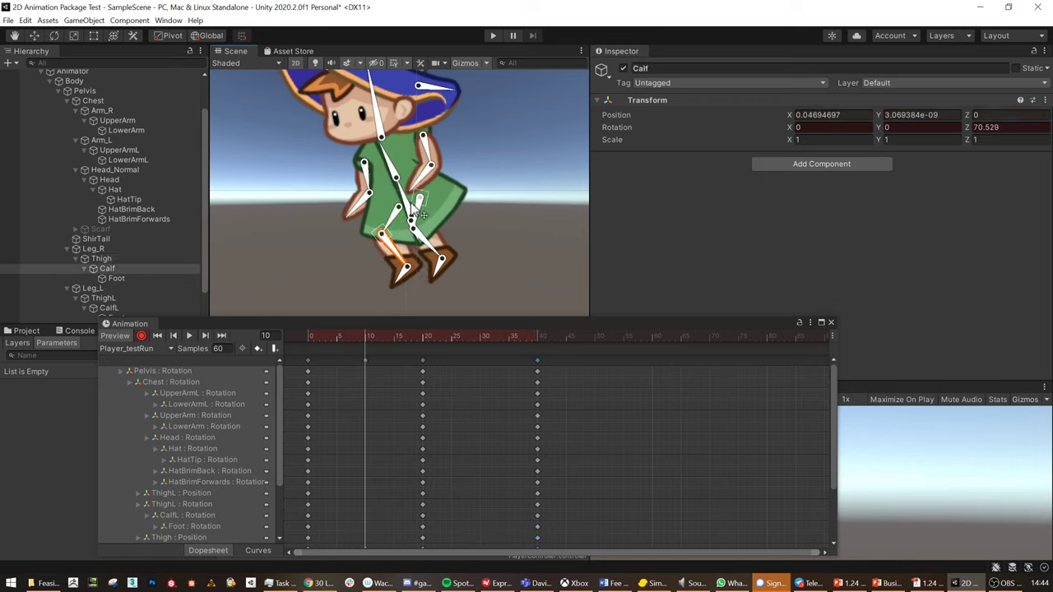
pyautogui.click(418, 215)
pyautogui.click(418, 215)
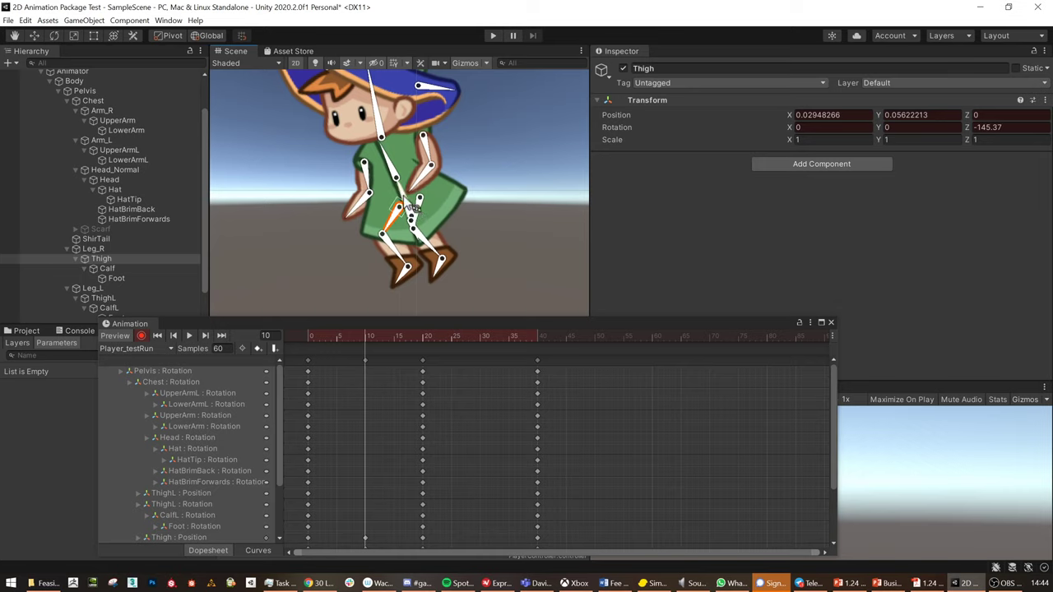
pyautogui.click(416, 212)
pyautogui.moveTo(419, 219); pyautogui.dragTo(402, 251)
# Rotate Calf to about 78.3° on Z with its foot flat, and lift CalfL backward with its foot at about -46.4°.
pyautogui.click(400, 238)
pyautogui.click(403, 263)
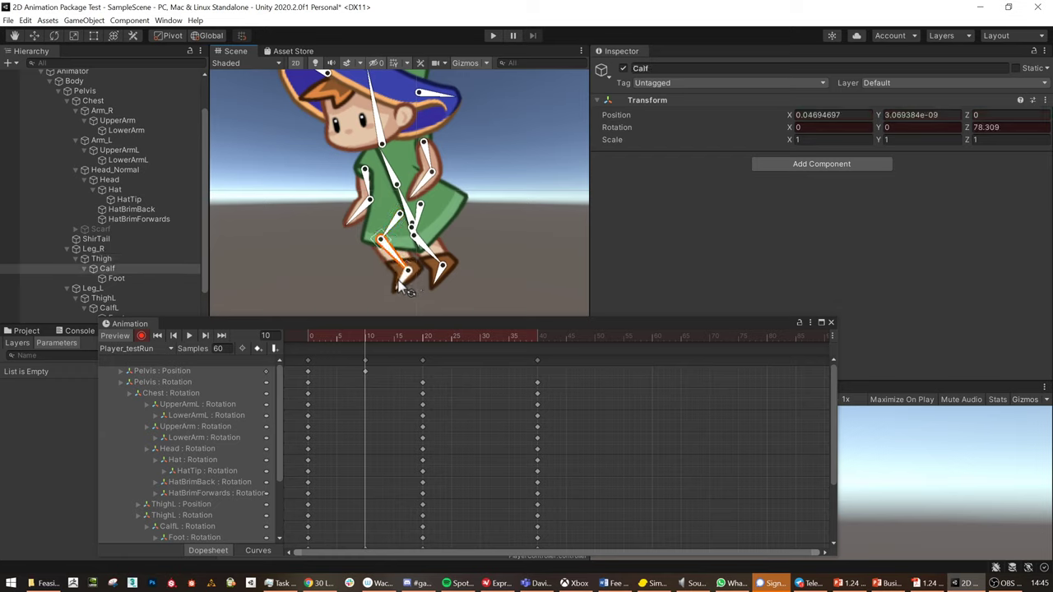
pyautogui.moveTo(401, 292); pyautogui.dragTo(468, 233)
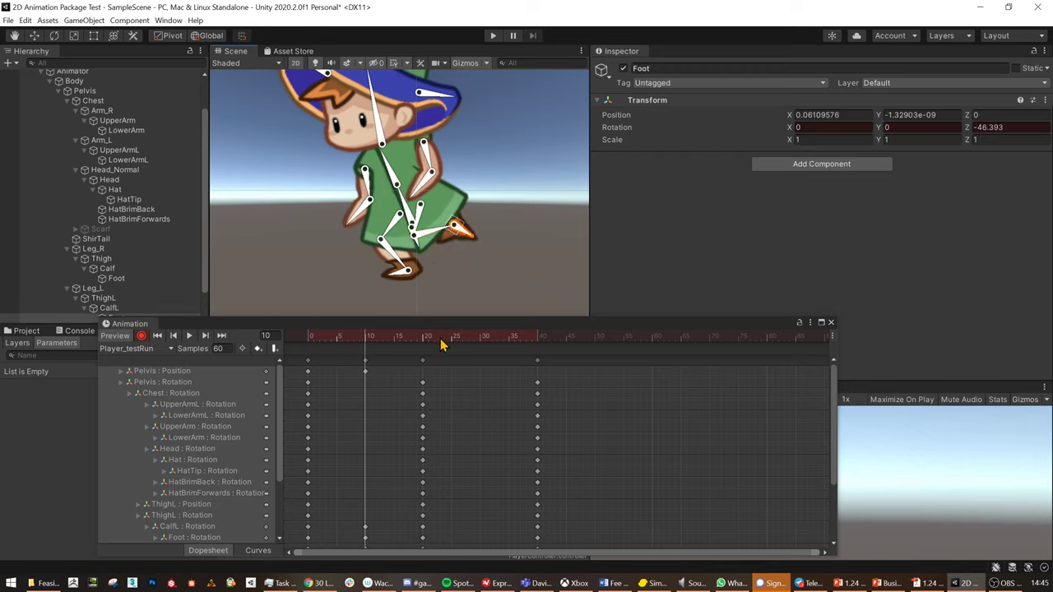
# Move the Animation window clear of the Game view, play back the run cycle from frame 0, and return to frame 10.
pyautogui.moveTo(367, 339); pyautogui.dragTo(279, 335)
pyautogui.moveTo(345, 326); pyautogui.dragTo(197, 260)
pyautogui.click(93, 264)
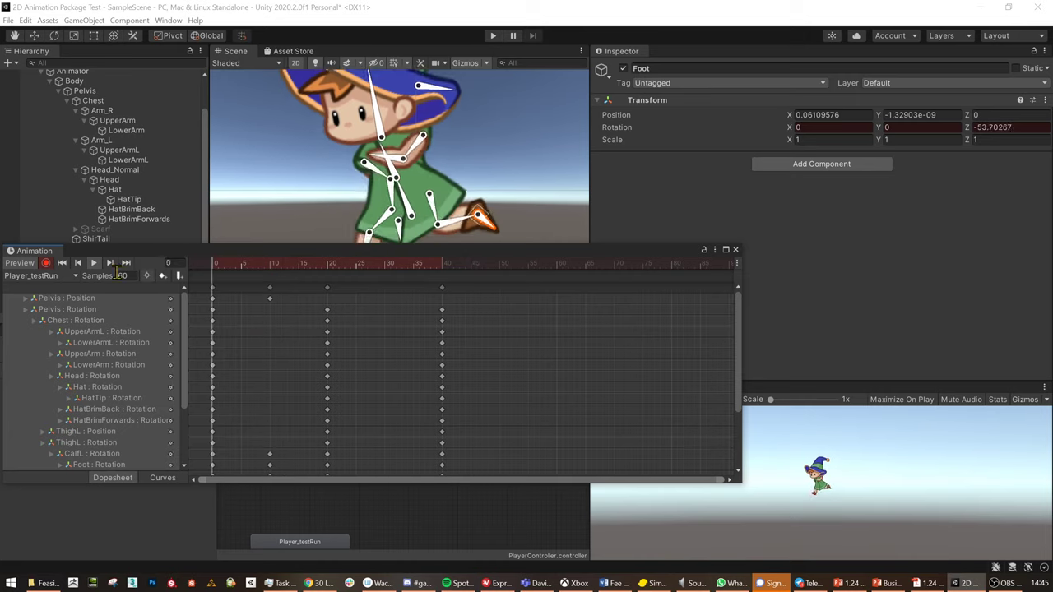
pyautogui.press('space')
pyautogui.click(273, 268)
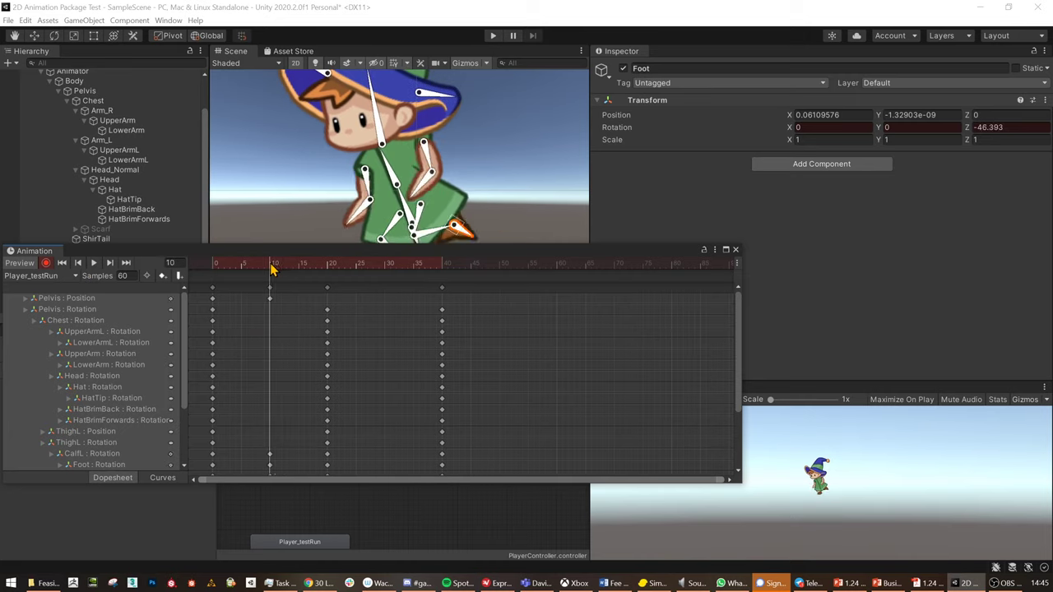
# At frame 10, lean the Chest forward to about 12.9° on Z and tilt the Head to about 78.7°.
pyautogui.moveTo(313, 257); pyautogui.dragTo(380, 303)
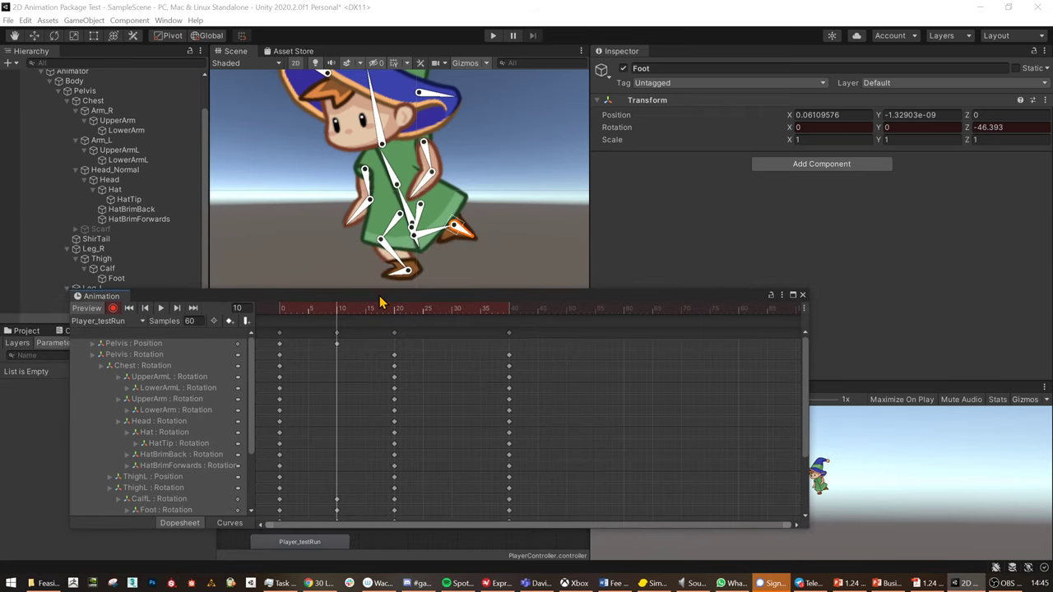
pyautogui.click(414, 221)
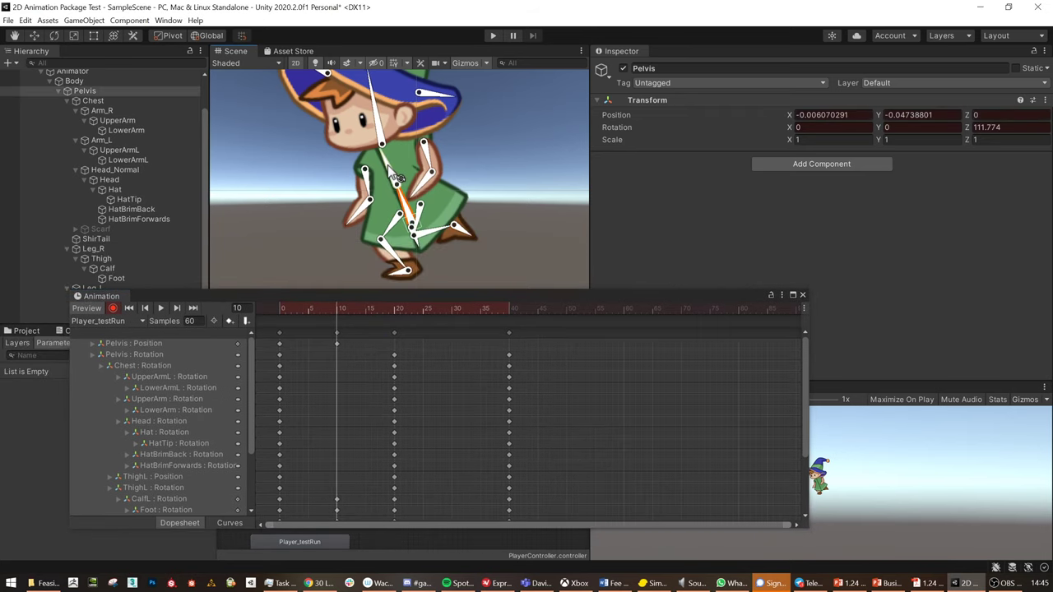
pyautogui.moveTo(396, 177); pyautogui.dragTo(394, 180)
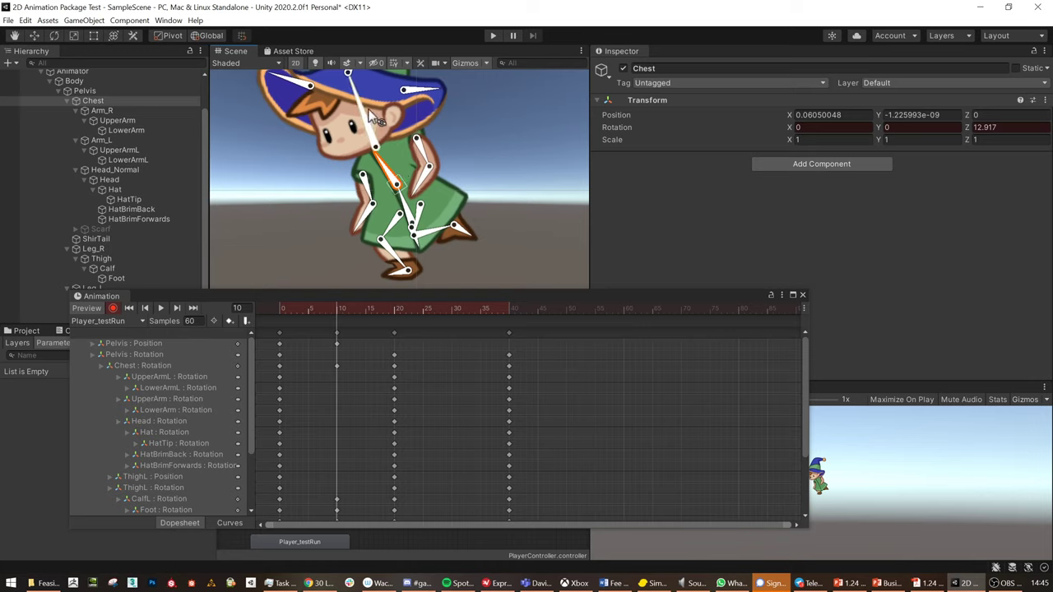
pyautogui.moveTo(360, 105); pyautogui.dragTo(360, 112)
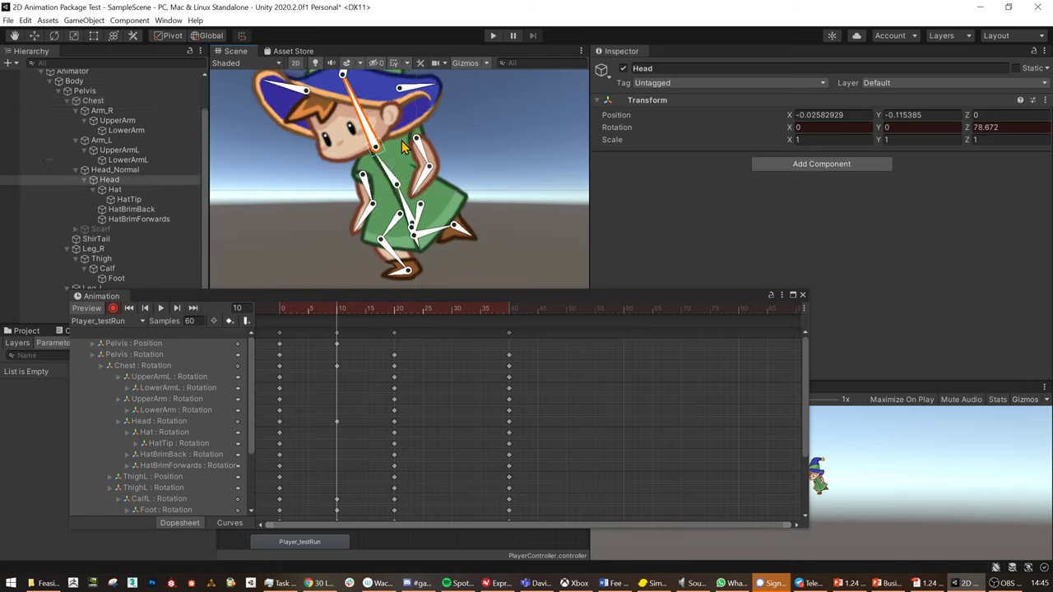
# Rotate HatBrimBack to about -131.4° and HatBrimForwards to about 71.9° on Z at frame 10.
pyautogui.scroll(2, 403, 147)
pyautogui.moveTo(426, 149); pyautogui.dragTo(426, 158)
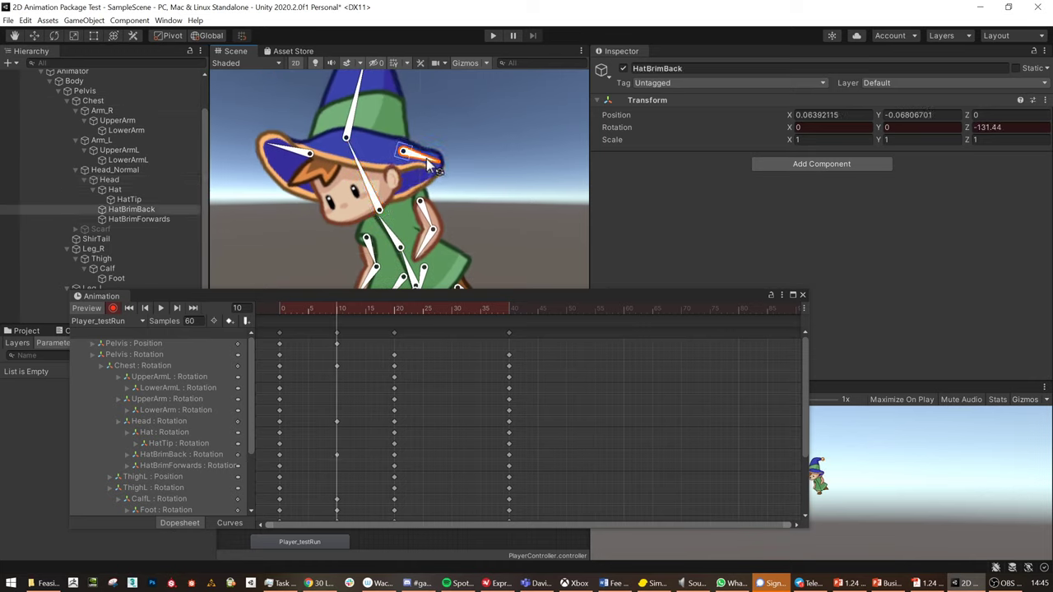
pyautogui.click(279, 146)
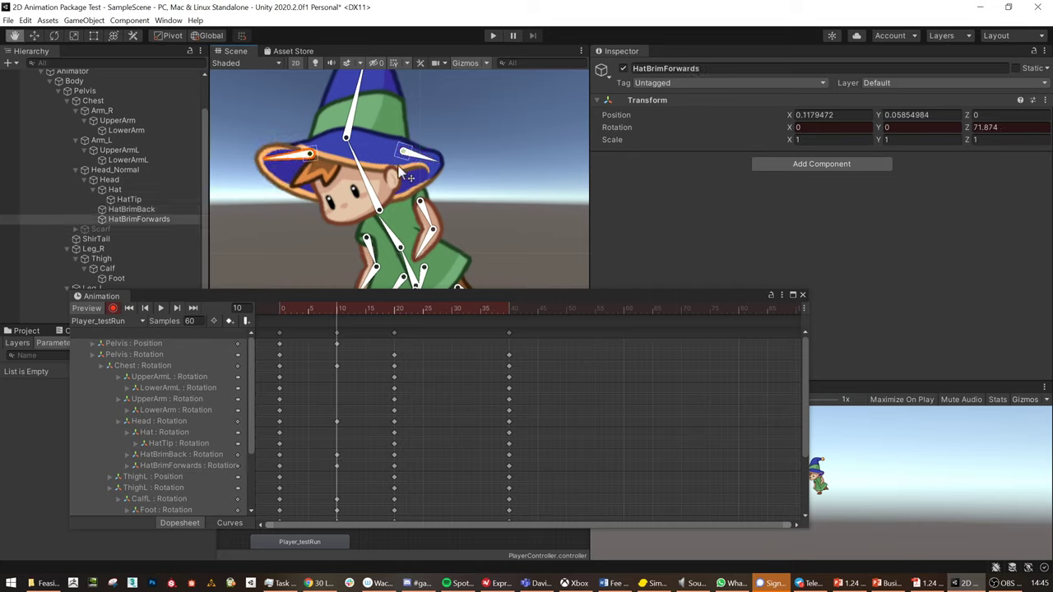
# Bend the Hat and HatTip backward with HatTip at about -104.8°, and shift the Head slightly with its rotation at about 73.1°.
pyautogui.moveTo(362, 82); pyautogui.dragTo(356, 142, button='middle')
pyautogui.moveTo(350, 133); pyautogui.dragTo(417, 153)
pyautogui.moveTo(465, 228); pyautogui.dragTo(460, 191, button='middle')
pyautogui.moveTo(340, 311)
pyautogui.mouseDown()
pyautogui.moveTo(254, 307)
pyautogui.moveTo(395, 308)
pyautogui.moveTo(222, 300)
pyautogui.moveTo(394, 310)
pyautogui.moveTo(279, 312)
pyautogui.moveTo(336, 312)
pyautogui.mouseUp()
pyautogui.scroll(3, 371, 173)
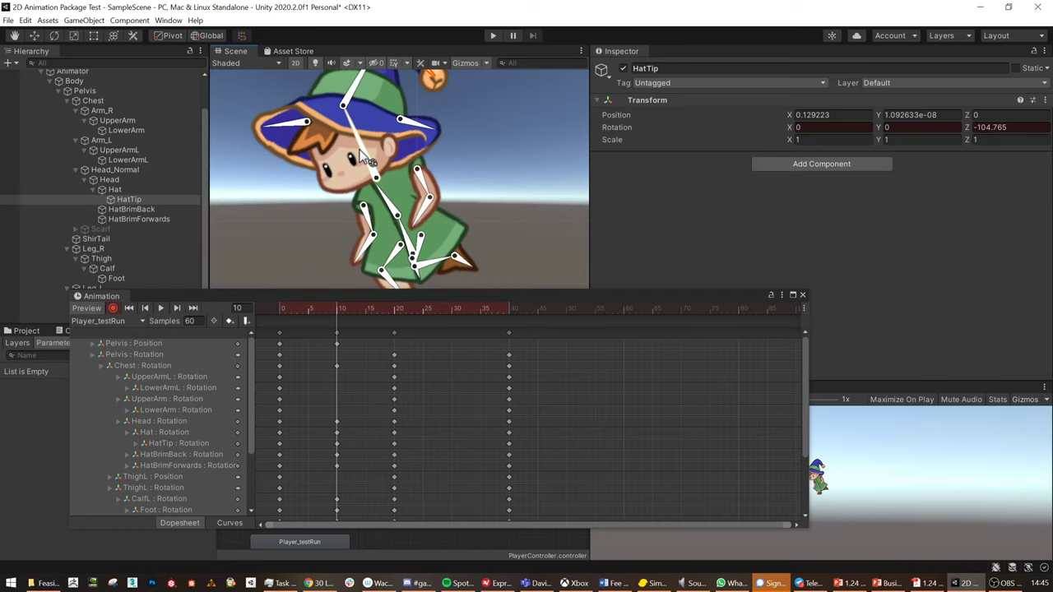
pyautogui.moveTo(369, 159); pyautogui.dragTo(382, 186)
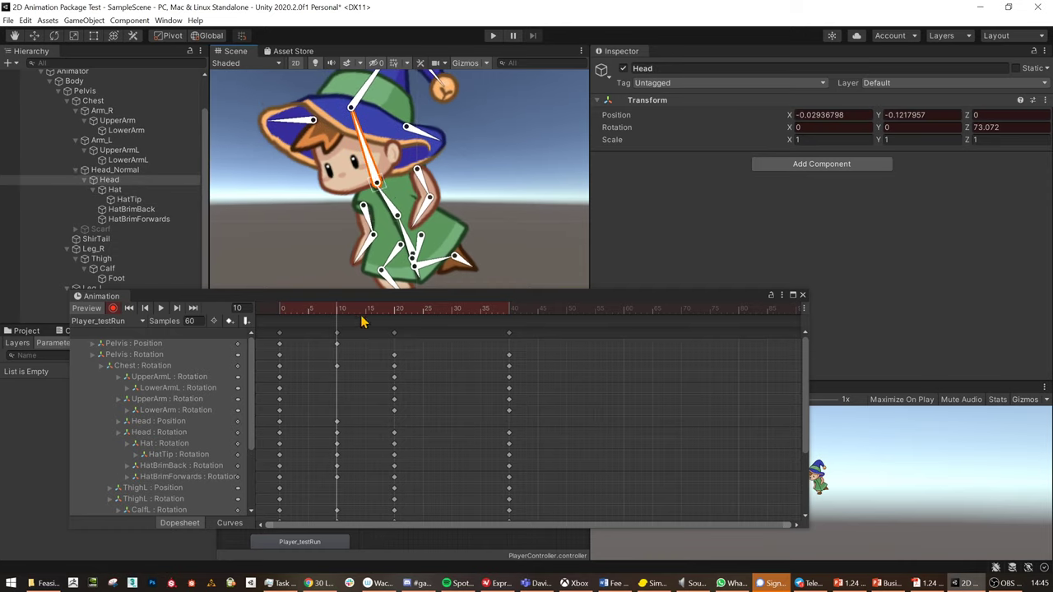
# Scrub the timeline to check the motion from frame 10 to frame 20, with the Animation window moved aside.
pyautogui.moveTo(340, 315); pyautogui.dragTo(367, 328)
pyautogui.moveTo(669, 301); pyautogui.dragTo(642, 305)
pyautogui.moveTo(337, 313); pyautogui.dragTo(368, 343)
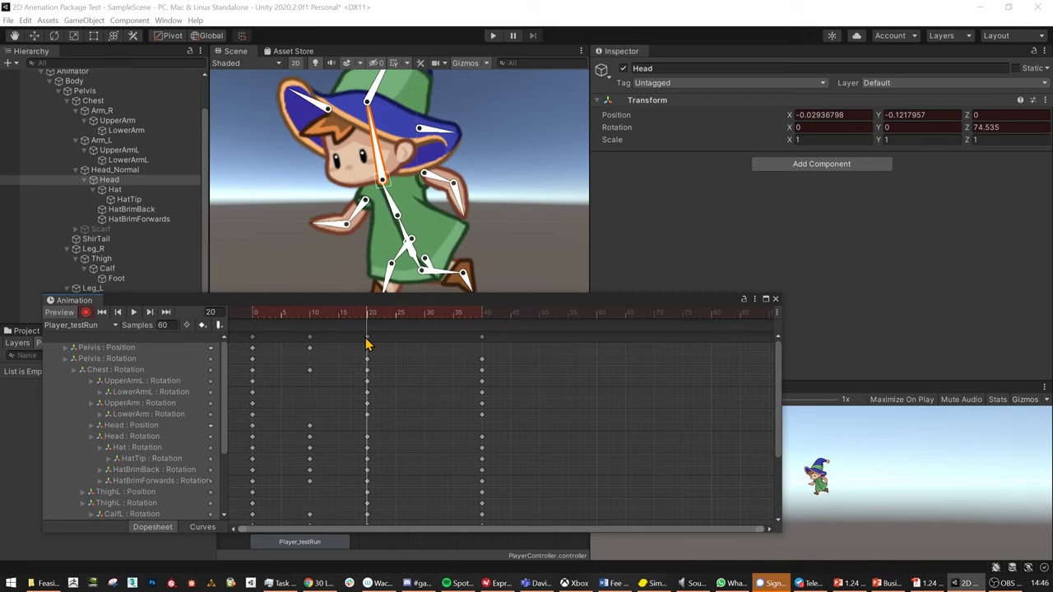
pyautogui.moveTo(448, 191); pyautogui.dragTo(427, 202, button='middle')
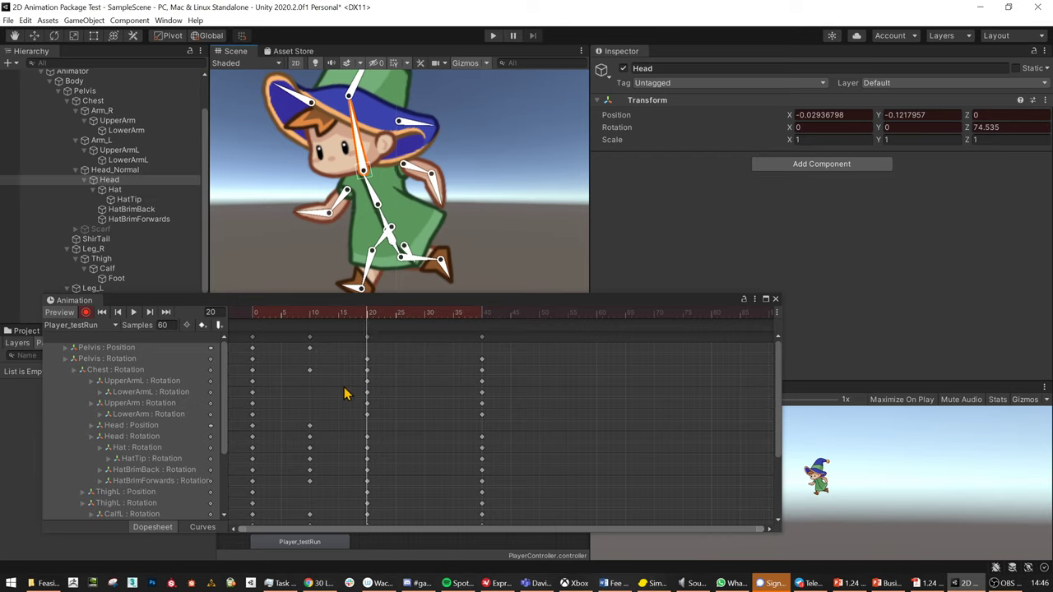
# Copy the Pelvis position, Chest, Head and hat keyframes from frame 10 to frame 30.
pyautogui.scroll(-1, 344, 395)
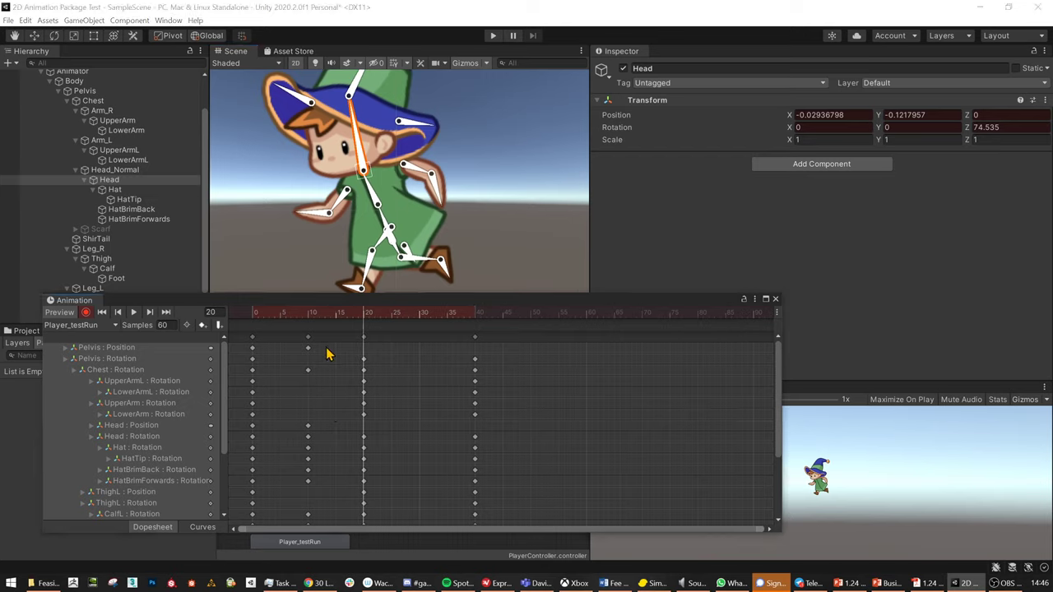
pyautogui.moveTo(326, 346); pyautogui.dragTo(292, 494)
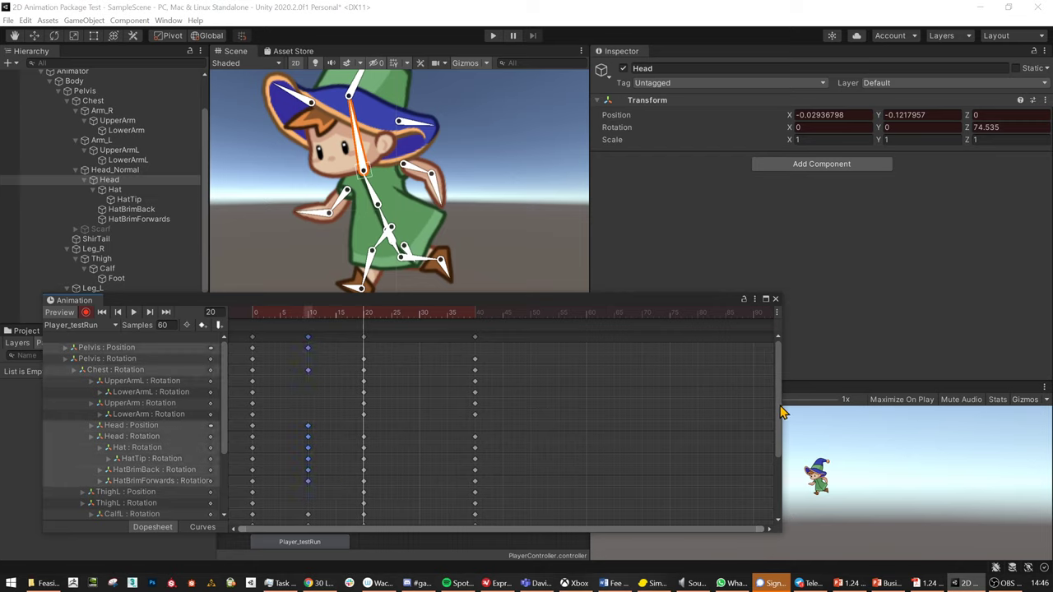
pyautogui.moveTo(778, 413); pyautogui.dragTo(782, 389)
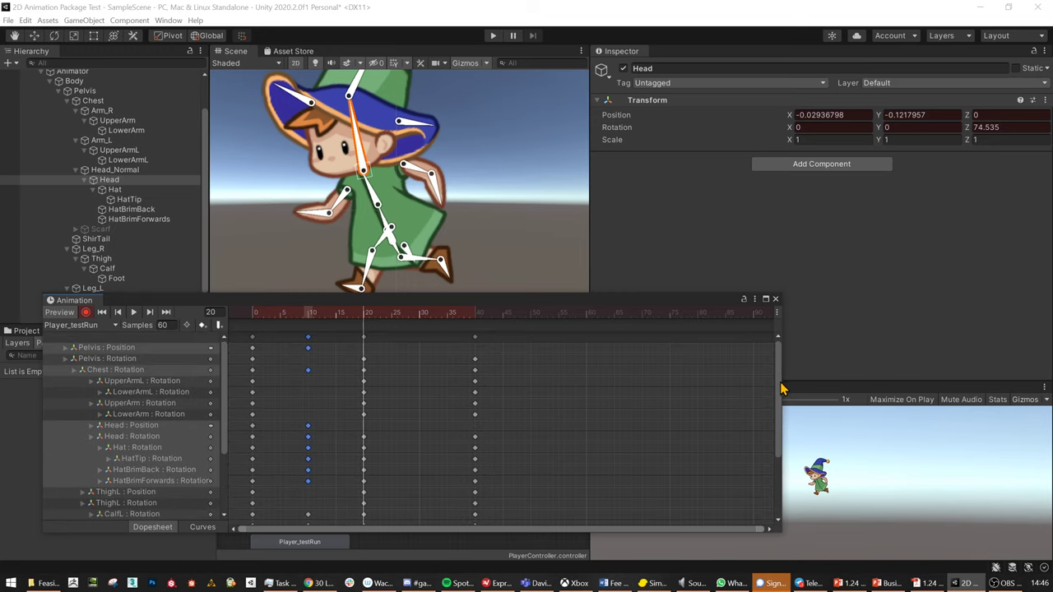
pyautogui.click(416, 317)
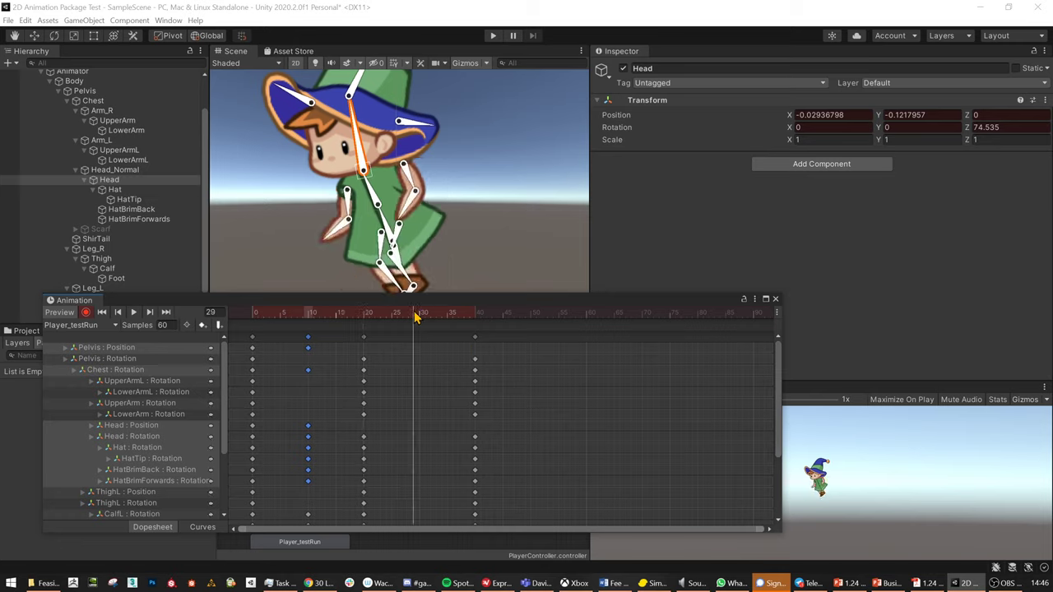
pyautogui.moveTo(416, 317); pyautogui.dragTo(421, 317)
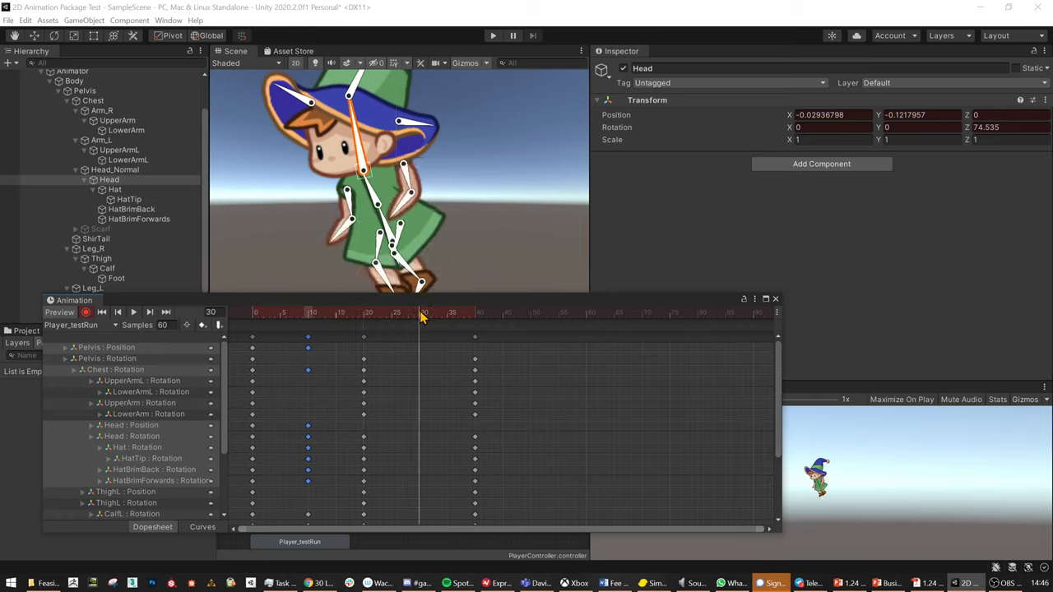
pyautogui.hotkey('ctrl', 'v')
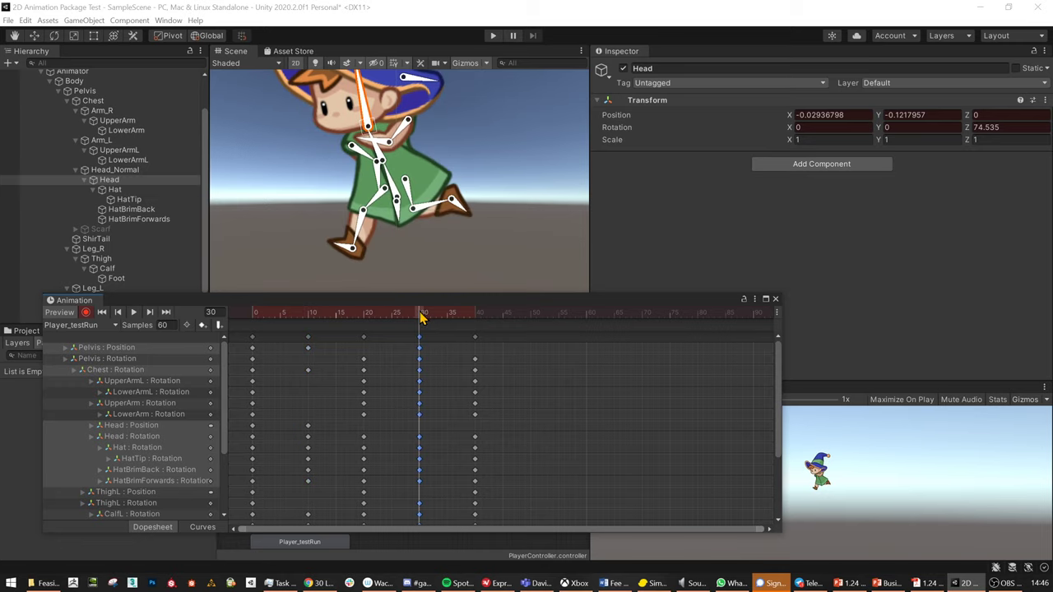
pyautogui.hotkey('ctrl', 'z')
pyautogui.hotkey('ctrl', 'v')
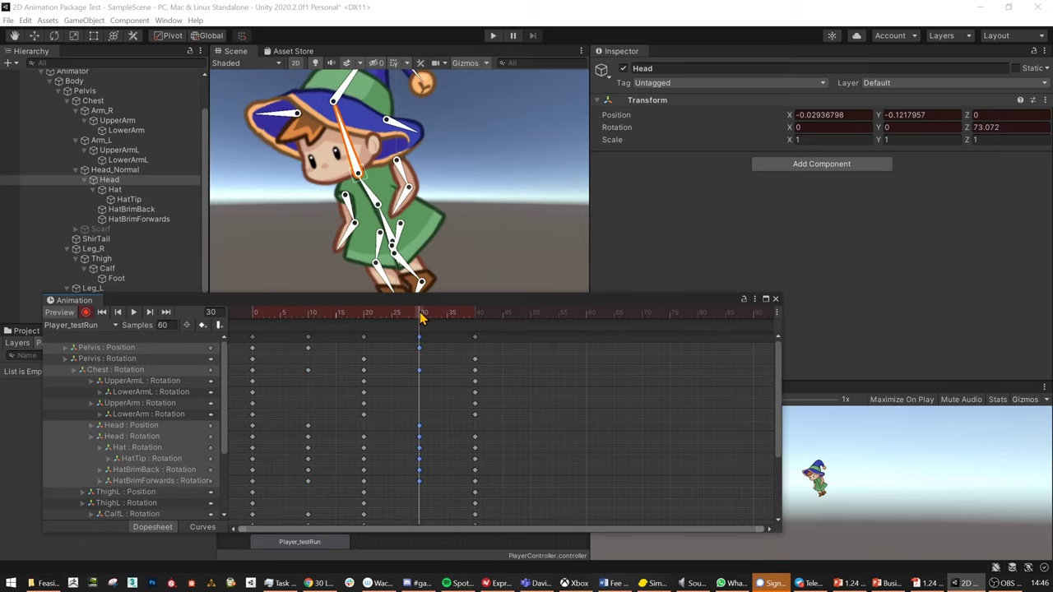
# Play and scrub the run cycle to compare the leg poses, and return to frame 30.
pyautogui.moveTo(421, 316); pyautogui.dragTo(420, 345)
pyautogui.moveTo(446, 244); pyautogui.dragTo(449, 187, button='middle')
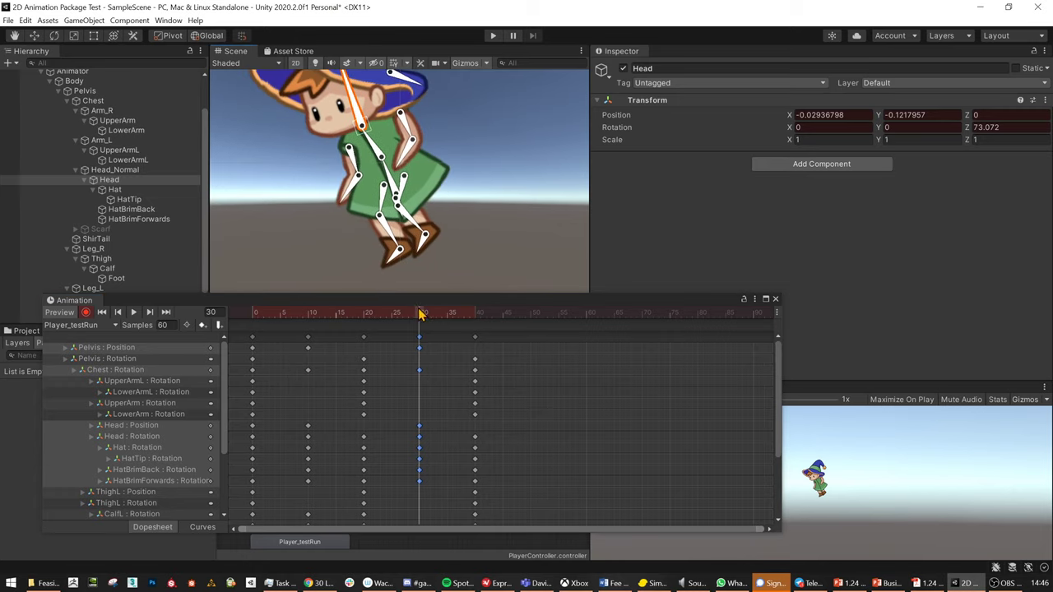
pyautogui.press('space')
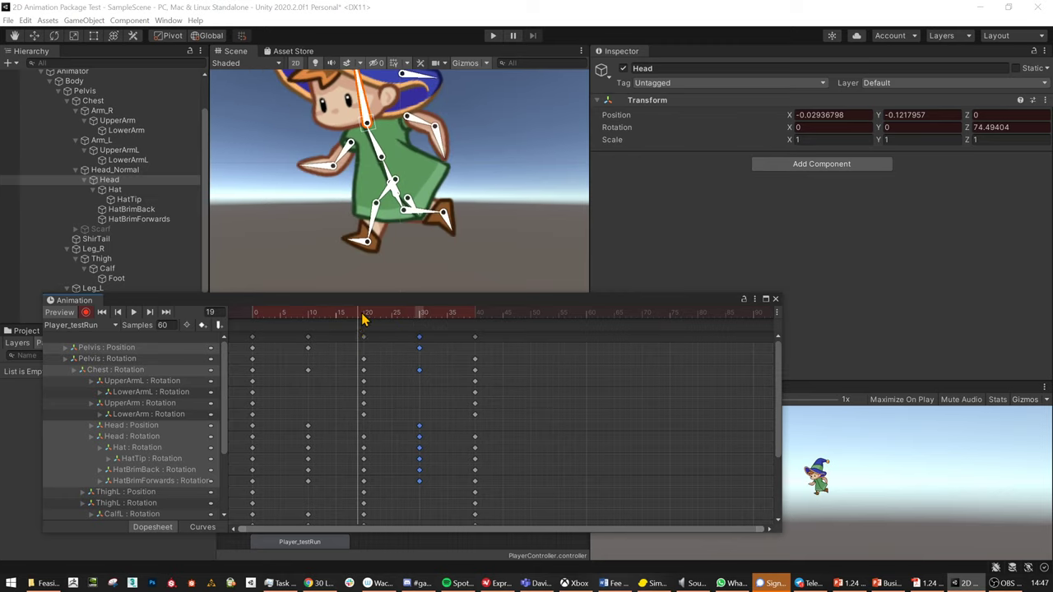
pyautogui.moveTo(365, 319); pyautogui.dragTo(419, 325)
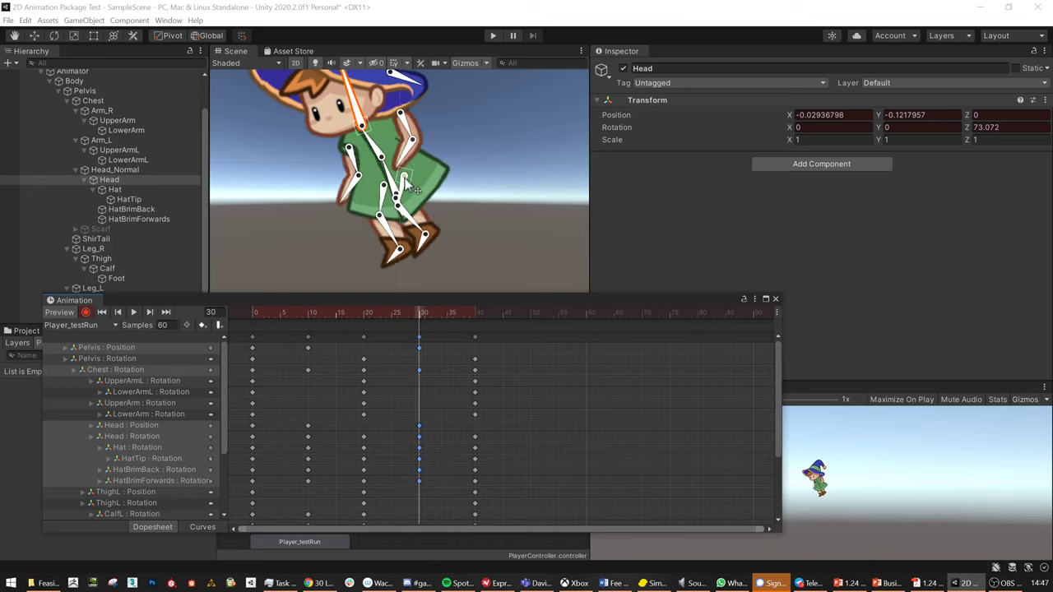
# At frame 30, swing ThighL forward with CalfL at about 79.8° and its foot planted, and lift Leg_R's Calf backward with its Foot at about -40.1°.
pyautogui.moveTo(416, 190); pyautogui.dragTo(403, 195)
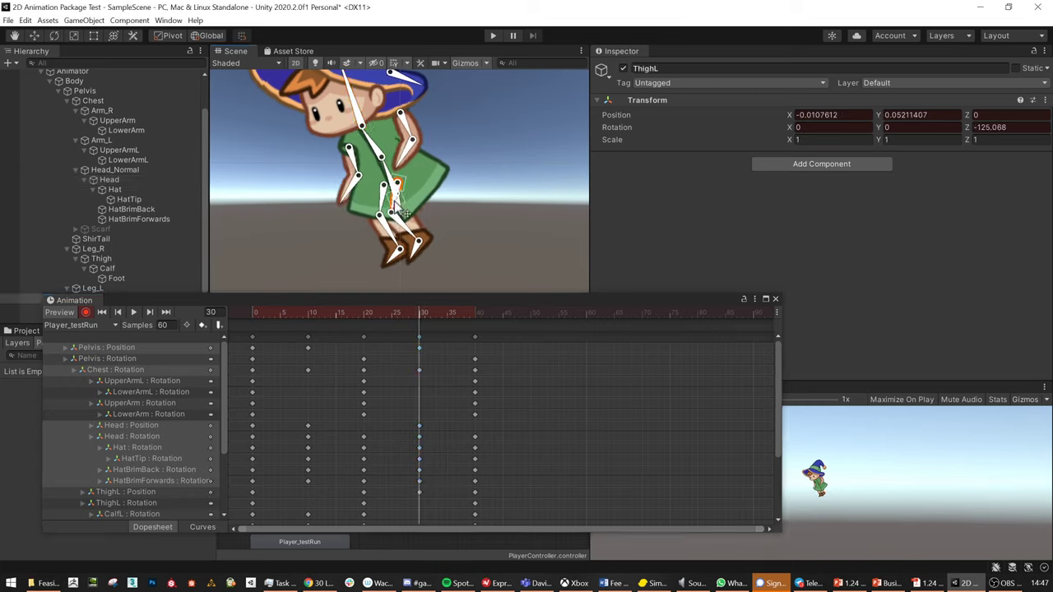
pyautogui.scroll(2, 407, 211)
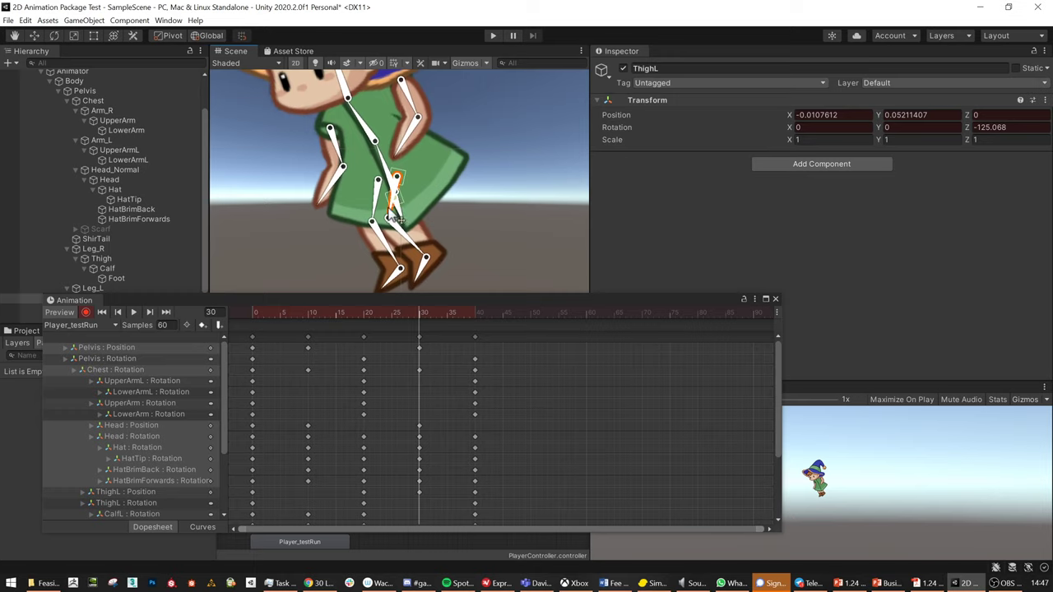
pyautogui.scroll(2, 399, 220)
pyautogui.moveTo(392, 214); pyautogui.dragTo(405, 252)
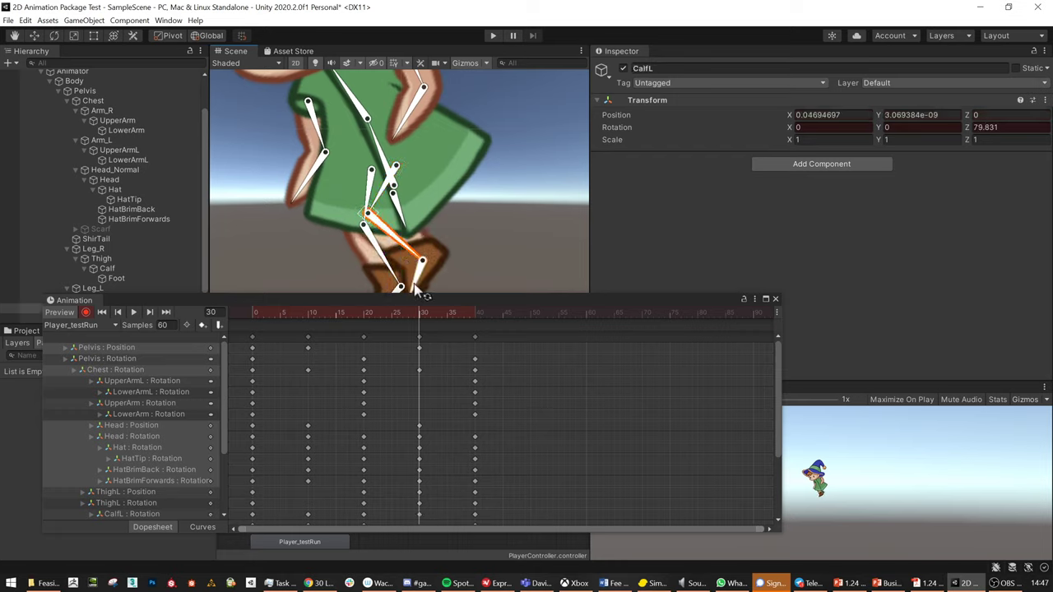
pyautogui.moveTo(417, 289); pyautogui.dragTo(410, 282)
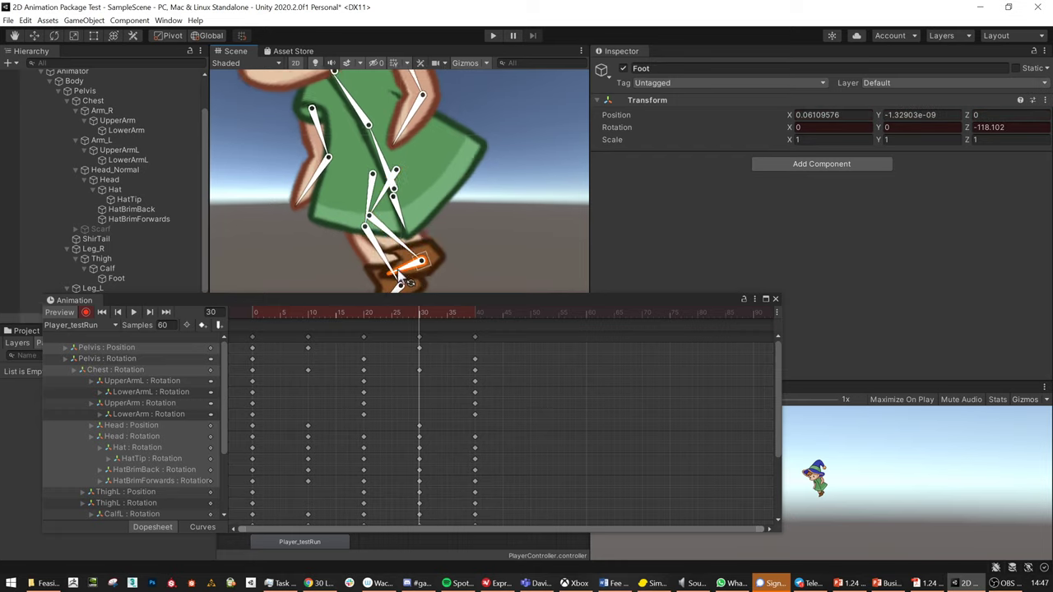
pyautogui.moveTo(402, 247); pyautogui.dragTo(457, 233)
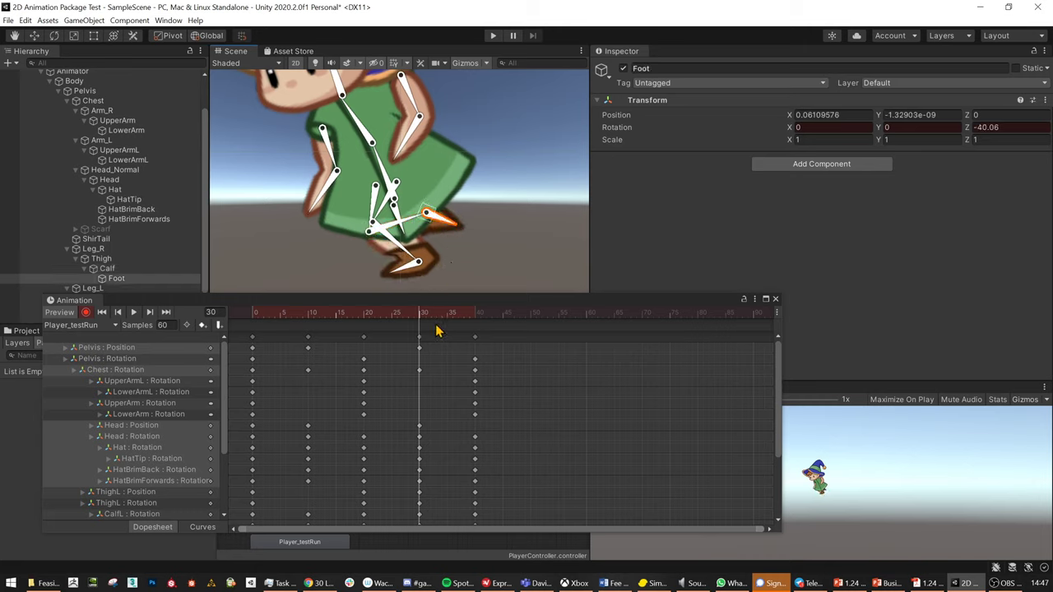
# Copy the Pelvis position keyframe from frame 0 to frames 20 and 40, and play back the run cycle from frame 0.
pyautogui.moveTo(419, 313); pyautogui.dragTo(369, 336)
pyautogui.scroll(-5, 485, 237)
pyautogui.scroll(-1, 407, 401)
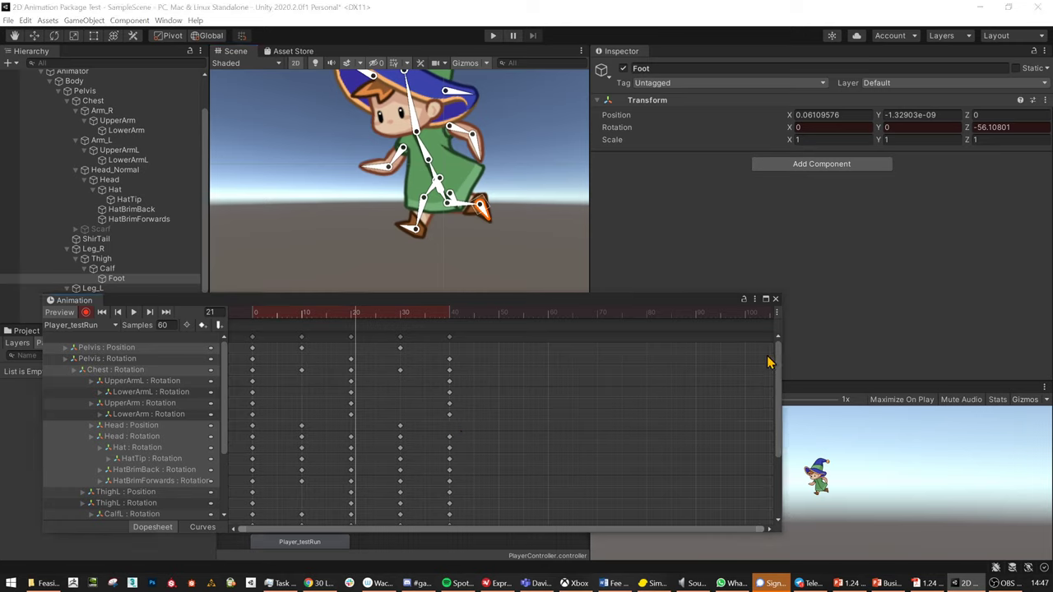
pyautogui.click(253, 348)
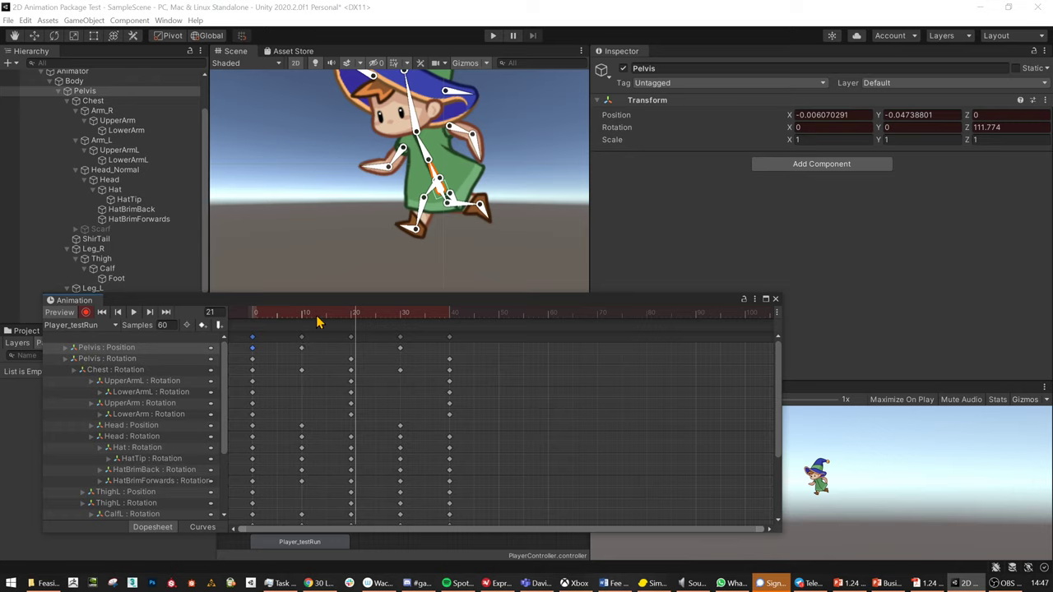
pyautogui.click(352, 313)
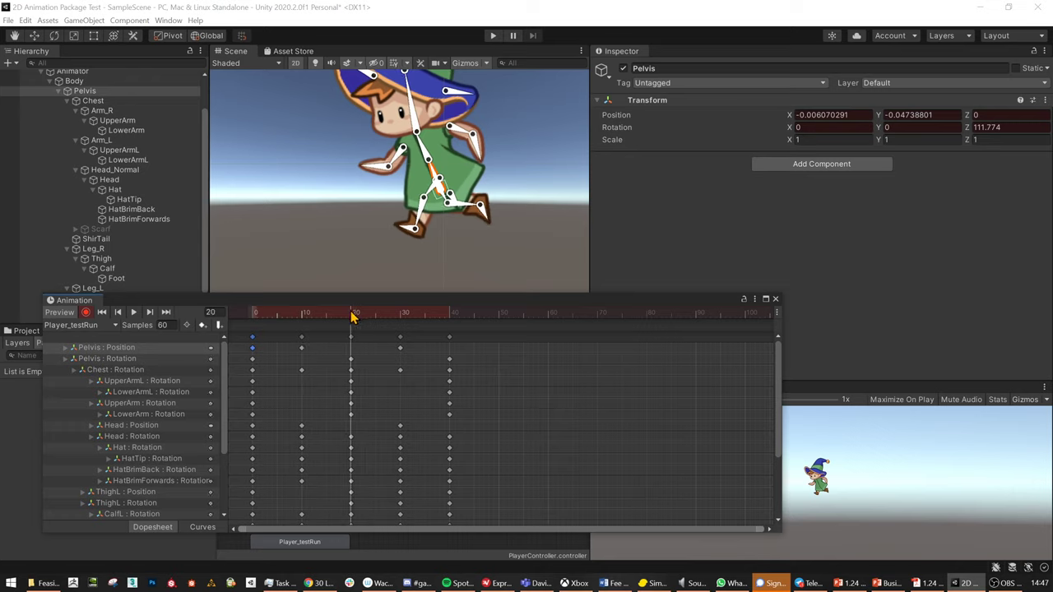
pyautogui.hotkey('ctrl', 'v')
pyautogui.click(450, 313)
pyautogui.hotkey('ctrl', 'v')
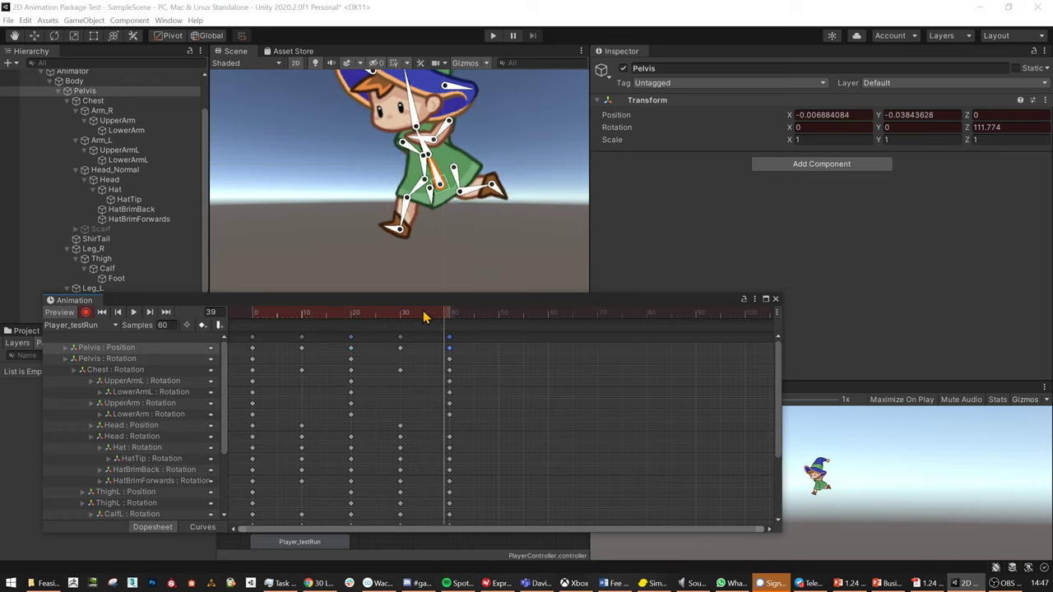
pyautogui.moveTo(450, 313); pyautogui.dragTo(184, 328)
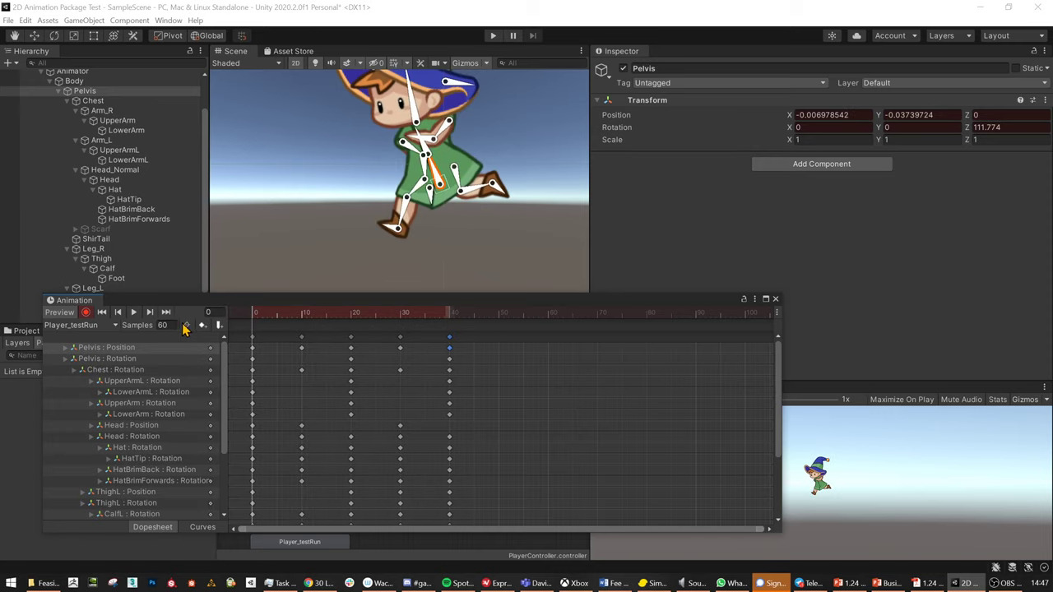
pyautogui.click(134, 314)
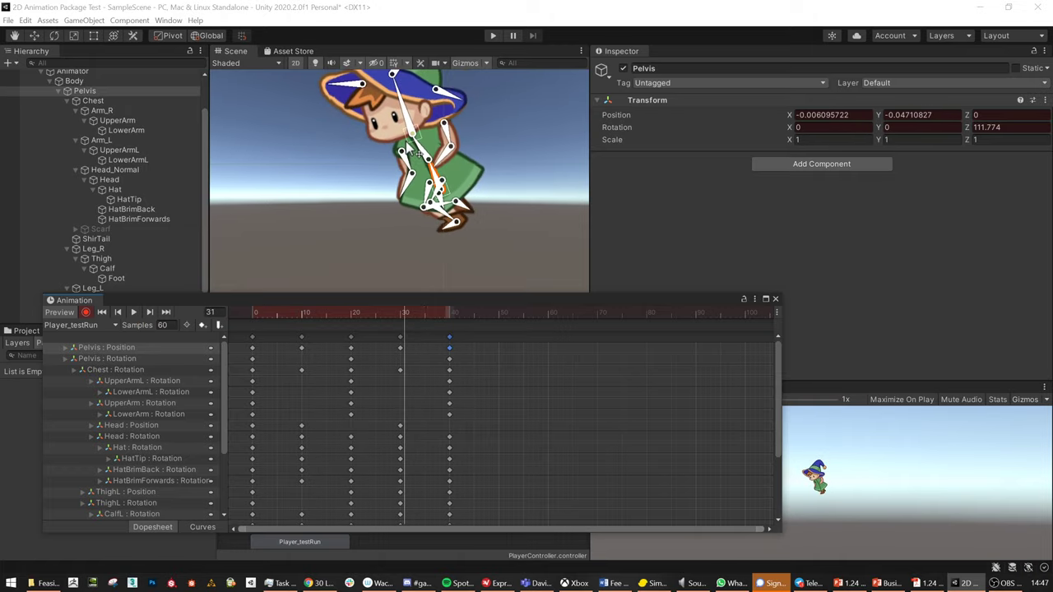
# Copy the Head position keyframe from frame 0 to frames 20 and 40, and return to frame 0.
pyautogui.click(409, 130)
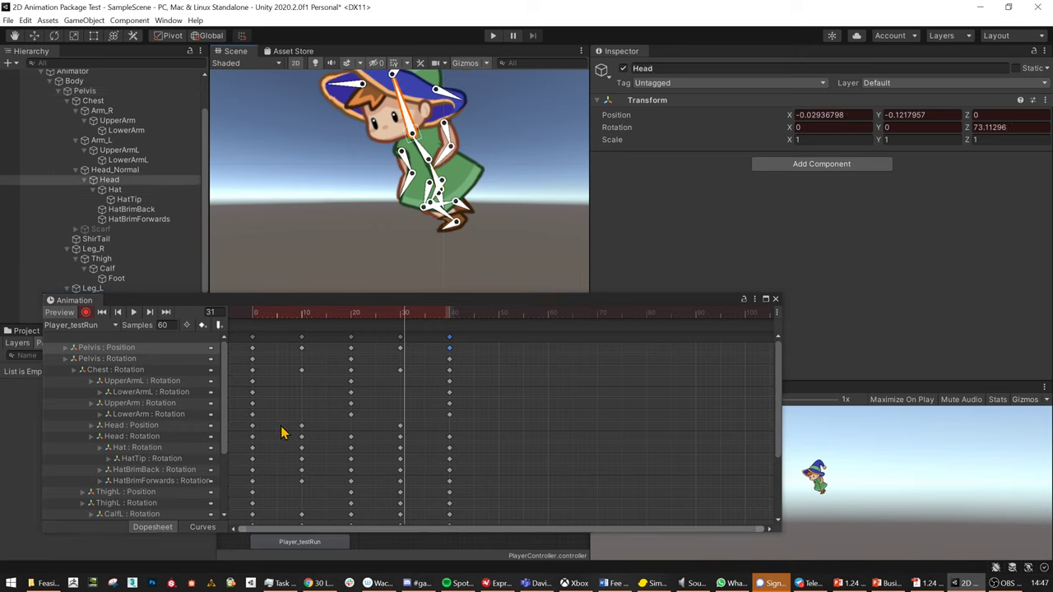
pyautogui.click(253, 425)
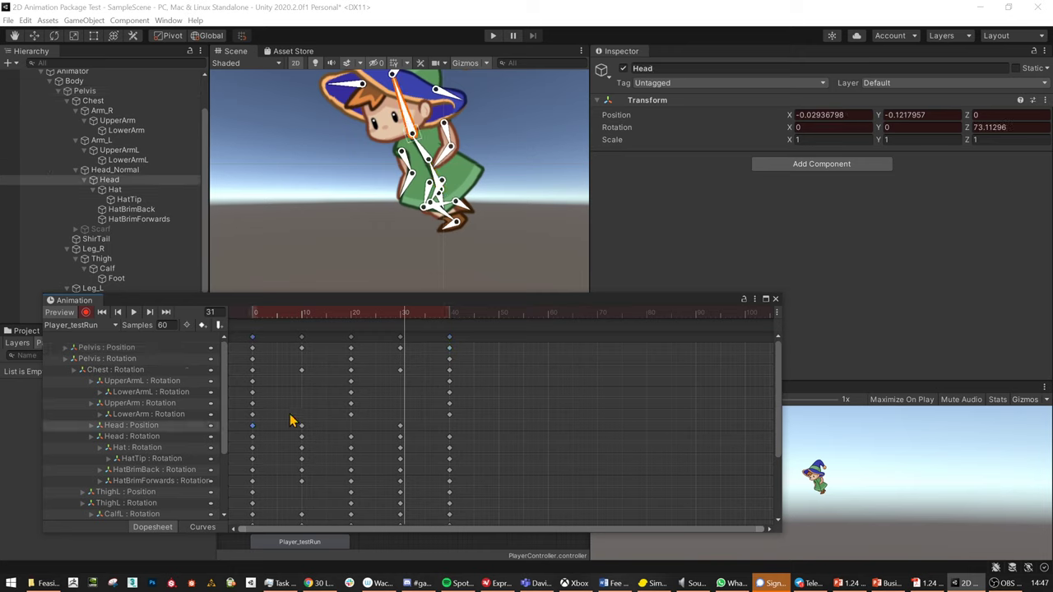
pyautogui.click(352, 314)
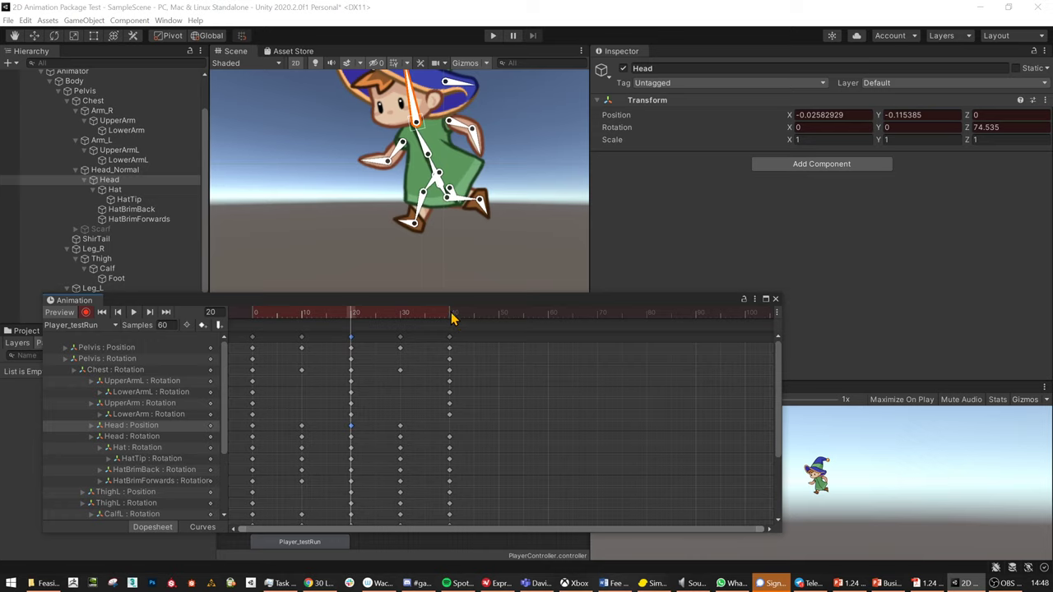
pyautogui.moveTo(451, 318); pyautogui.dragTo(154, 312)
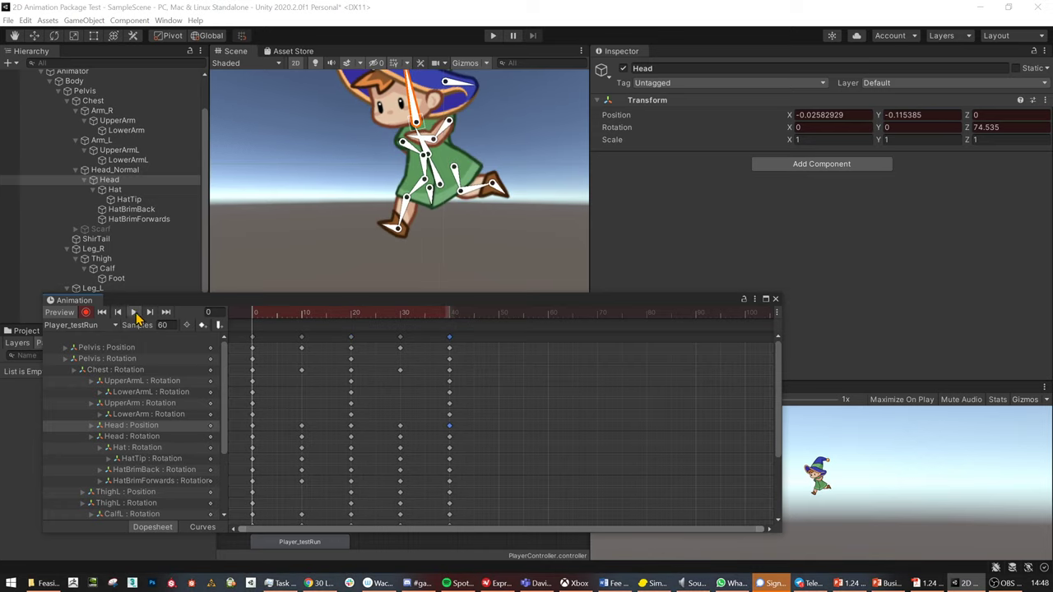
# Play back the run cycle, and shift the Chest rotation keyframes at frames 10 and 30 earlier to frames 8 and 28.
pyautogui.click(135, 314)
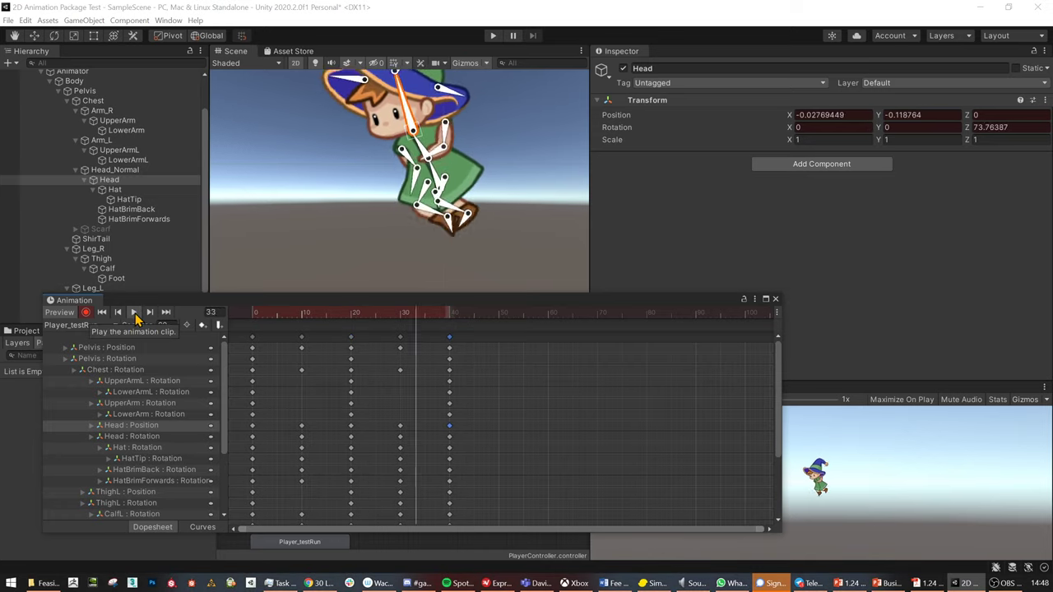
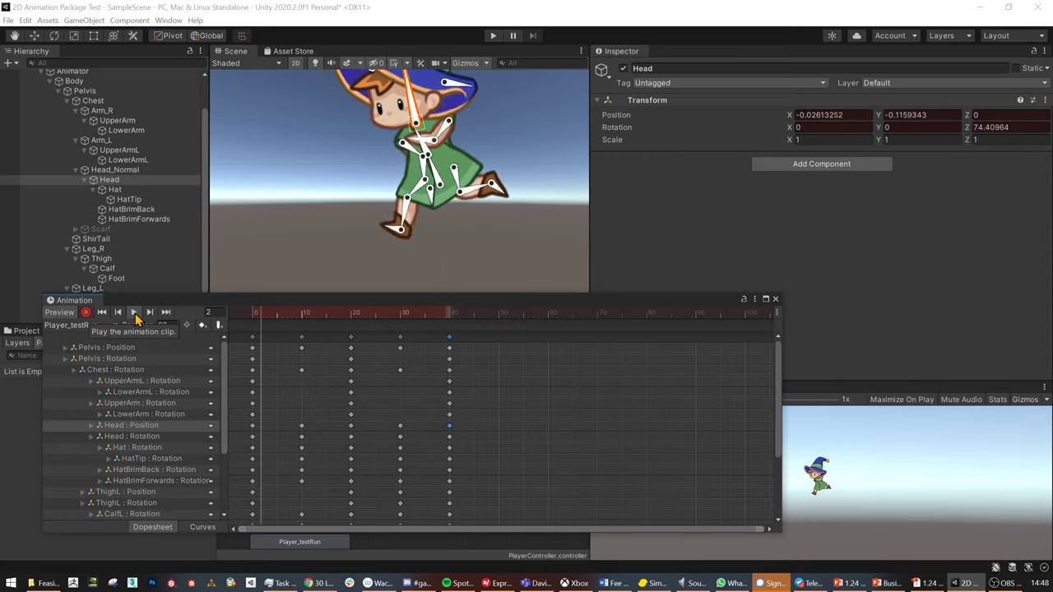
pyautogui.click(134, 313)
pyautogui.moveTo(294, 312); pyautogui.dragTo(365, 335)
pyautogui.moveTo(205, 327); pyautogui.dragTo(304, 321)
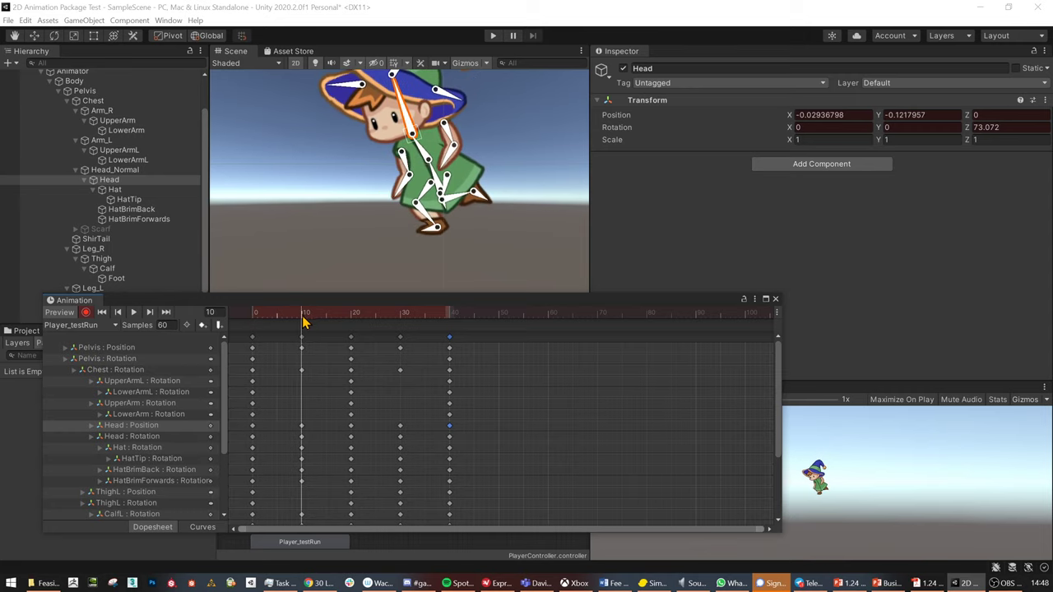
pyautogui.click(301, 369)
pyautogui.keyDown('shift'); pyautogui.click(400, 369); pyautogui.keyUp('shift')
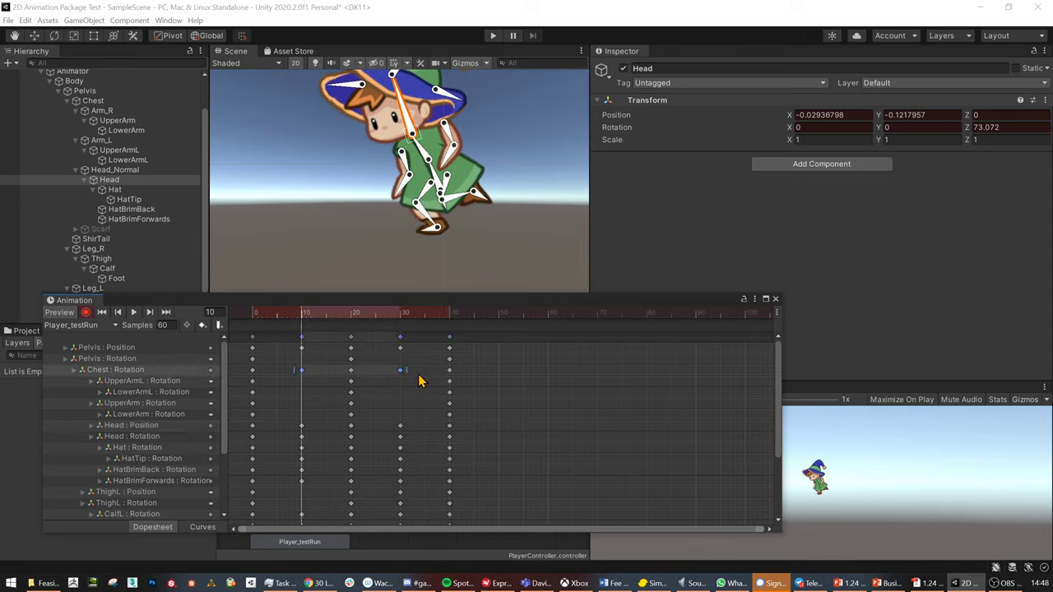
pyautogui.scroll(-1, 780, 391)
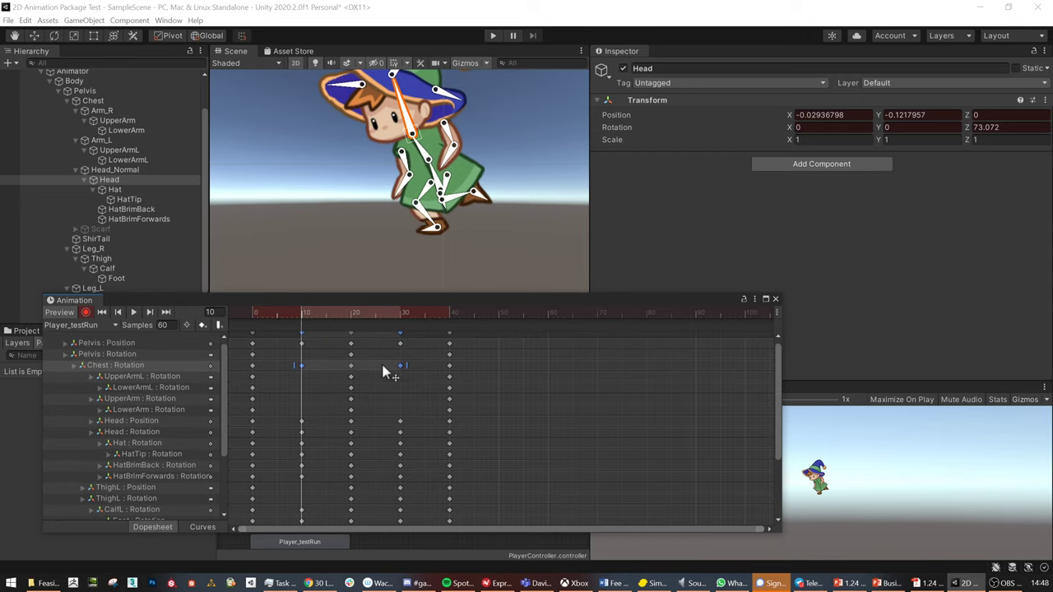
pyautogui.moveTo(391, 369); pyautogui.dragTo(381, 370)
# Shift the Head position and rotation keyframes at frames 10 and 30 to 13 and 33, and those of HatTip and HatBrimBack to 7 and 27.
pyautogui.moveTo(280, 404); pyautogui.dragTo(329, 434)
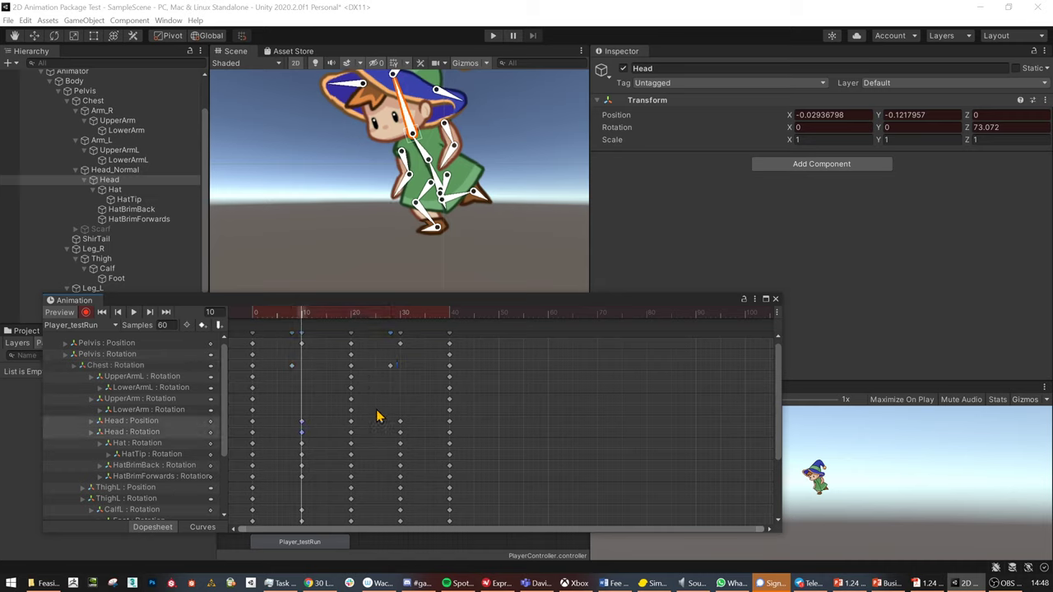
pyautogui.moveTo(380, 405); pyautogui.dragTo(393, 431)
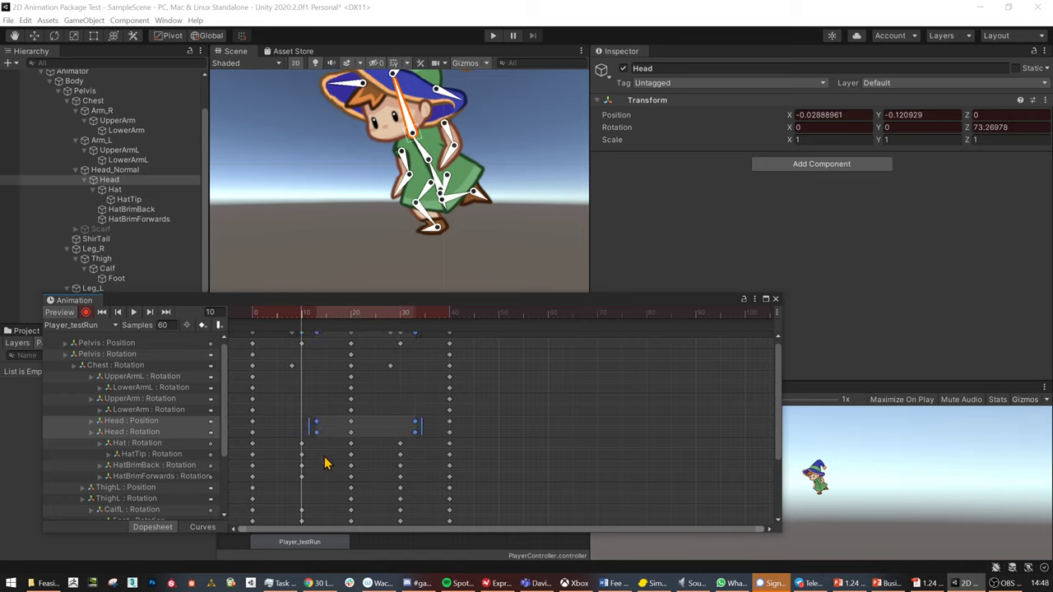
pyautogui.moveTo(281, 458); pyautogui.dragTo(323, 474)
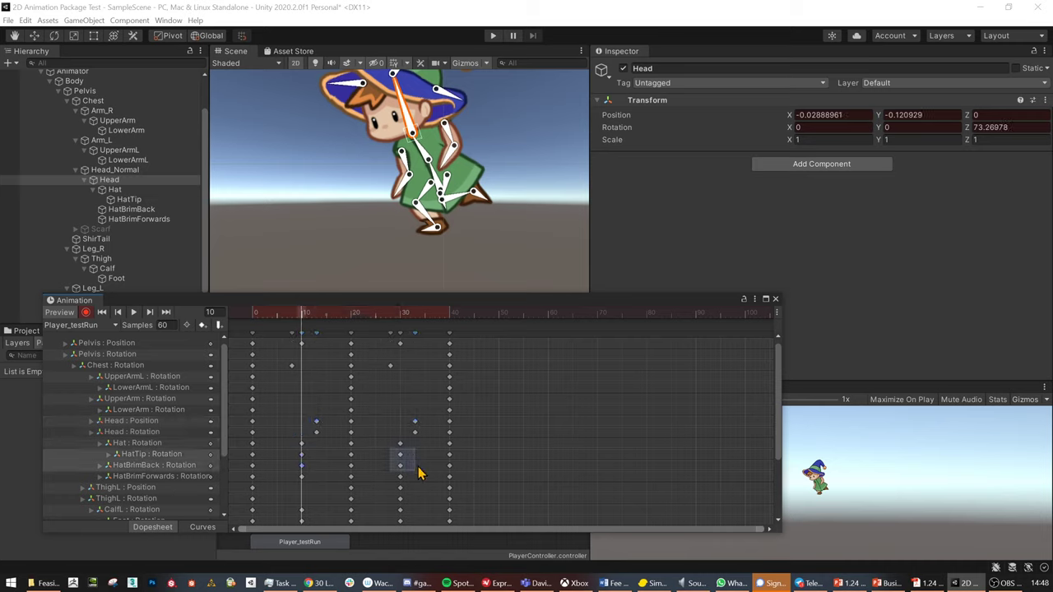
pyautogui.keyDown('shift'); pyautogui.moveTo(419, 474); pyautogui.dragTo(367, 466); pyautogui.keyUp('shift')
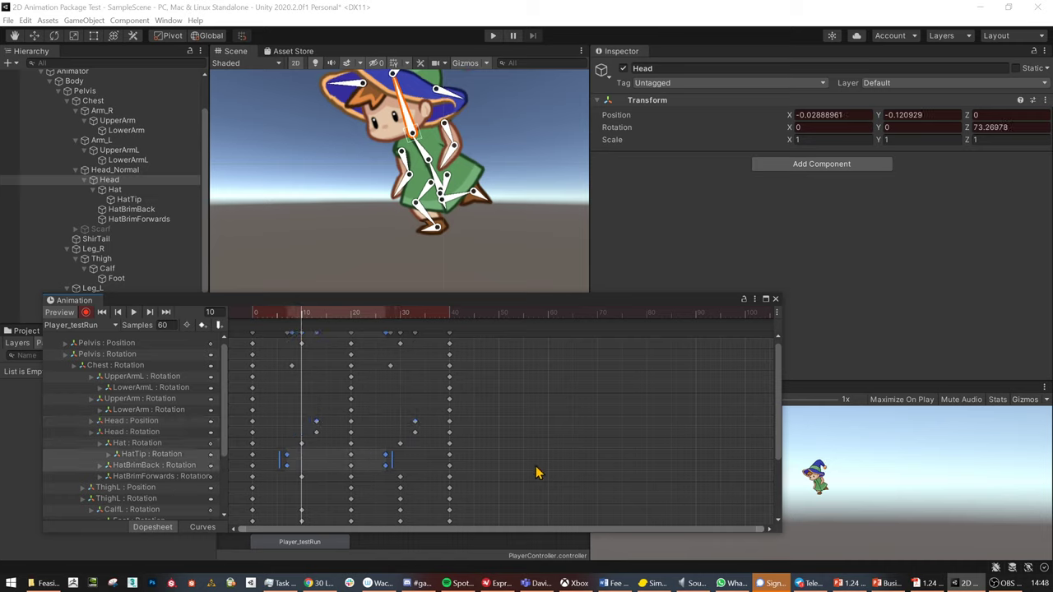
# Play back the run cycle from frame 0 and review the offset keyframes across all bone tracks.
pyautogui.scroll(-3, 781, 430)
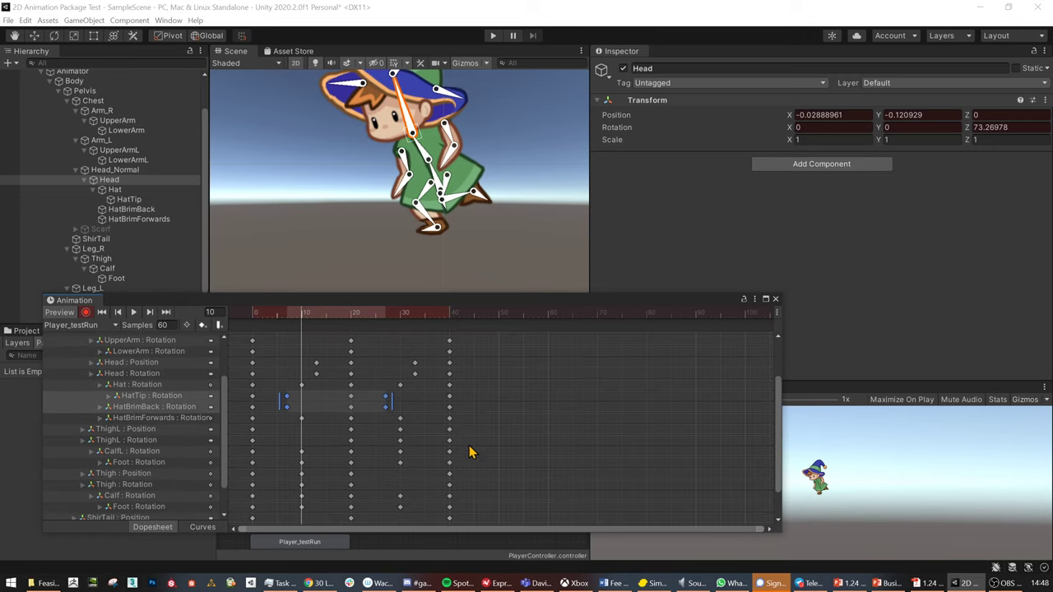
pyautogui.click(392, 435)
pyautogui.moveTo(413, 446); pyautogui.dragTo(415, 447)
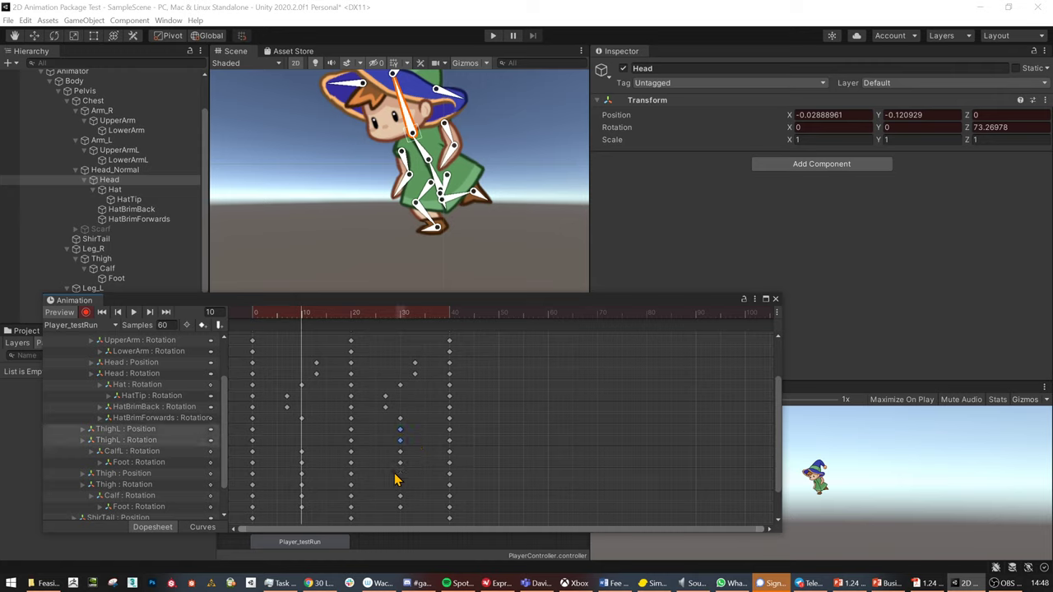
pyautogui.moveTo(313, 327); pyautogui.dragTo(179, 327)
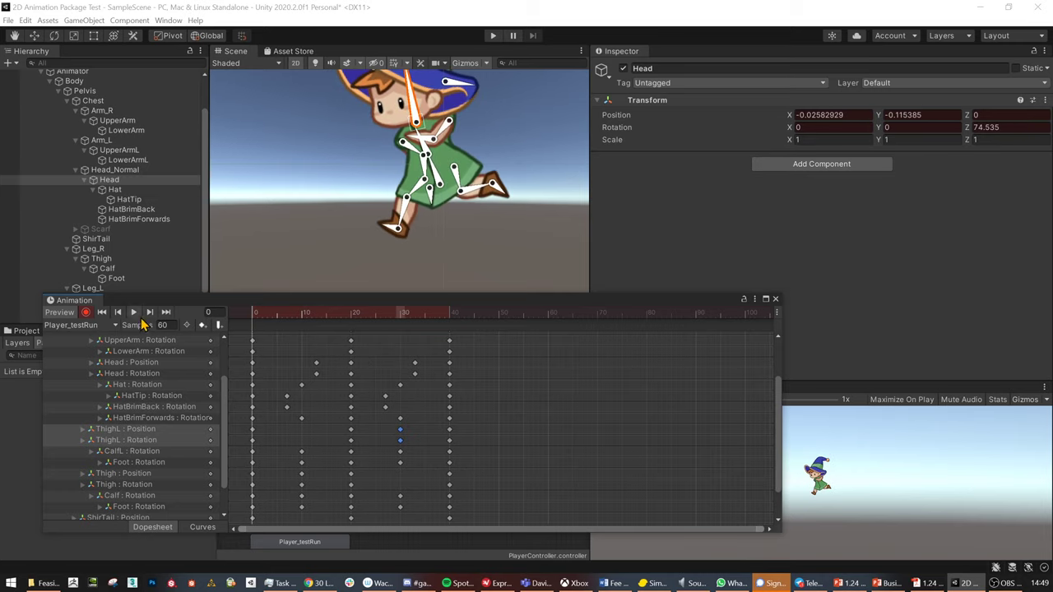
pyautogui.click(134, 313)
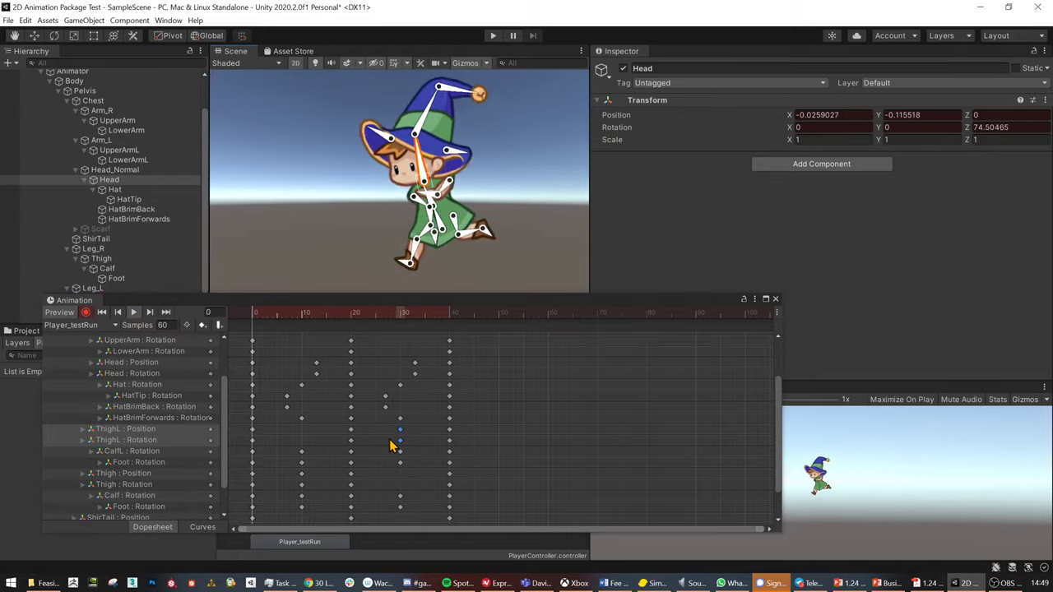
pyautogui.scroll(-1, 392, 445)
pyautogui.click(780, 444)
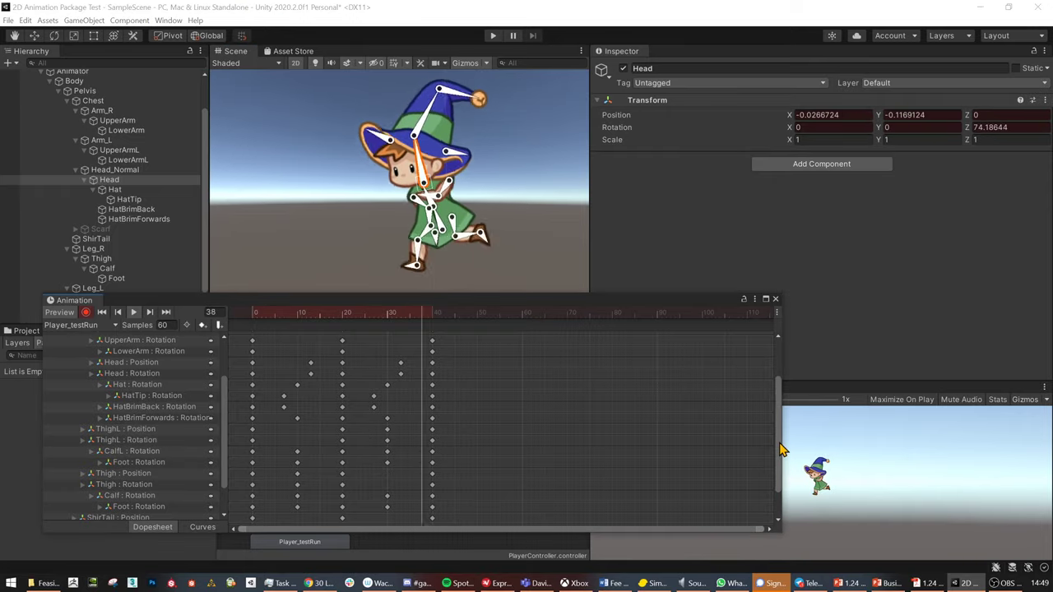
pyautogui.scroll(-2, 781, 450)
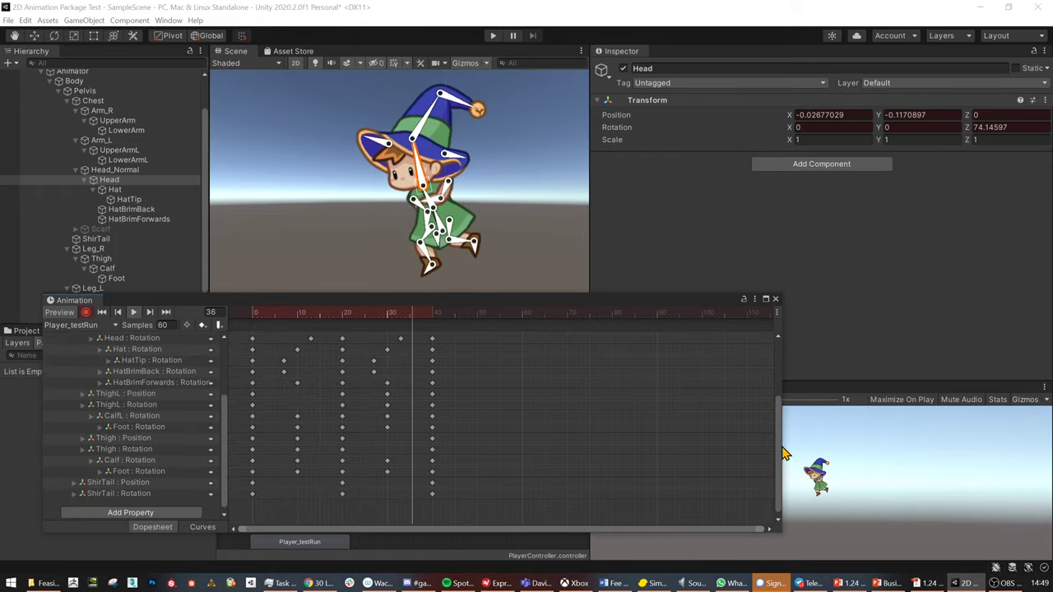
pyautogui.scroll(3, 774, 376)
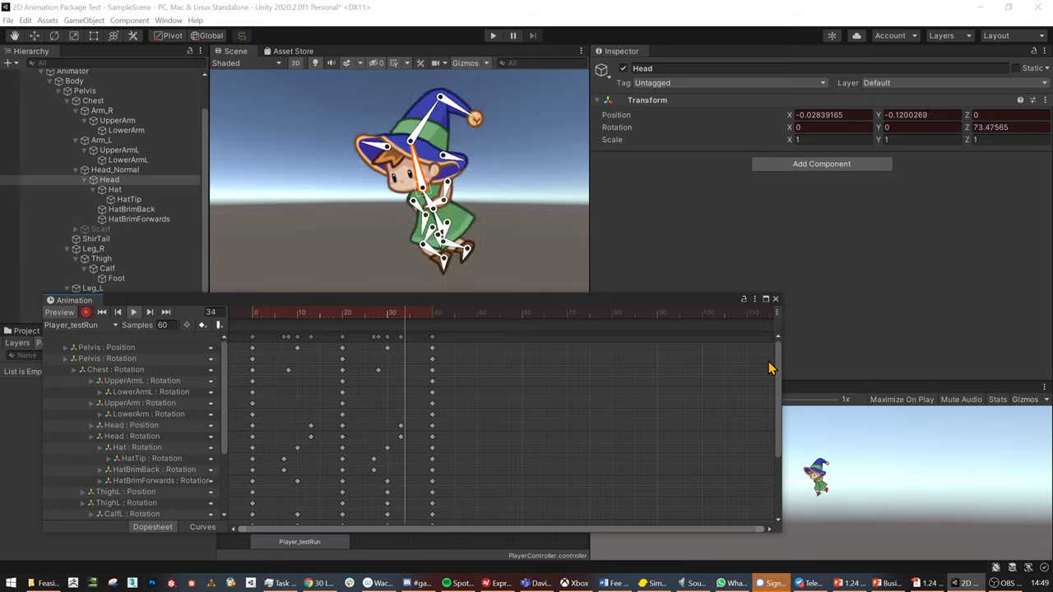
pyautogui.scroll(-3, 773, 411)
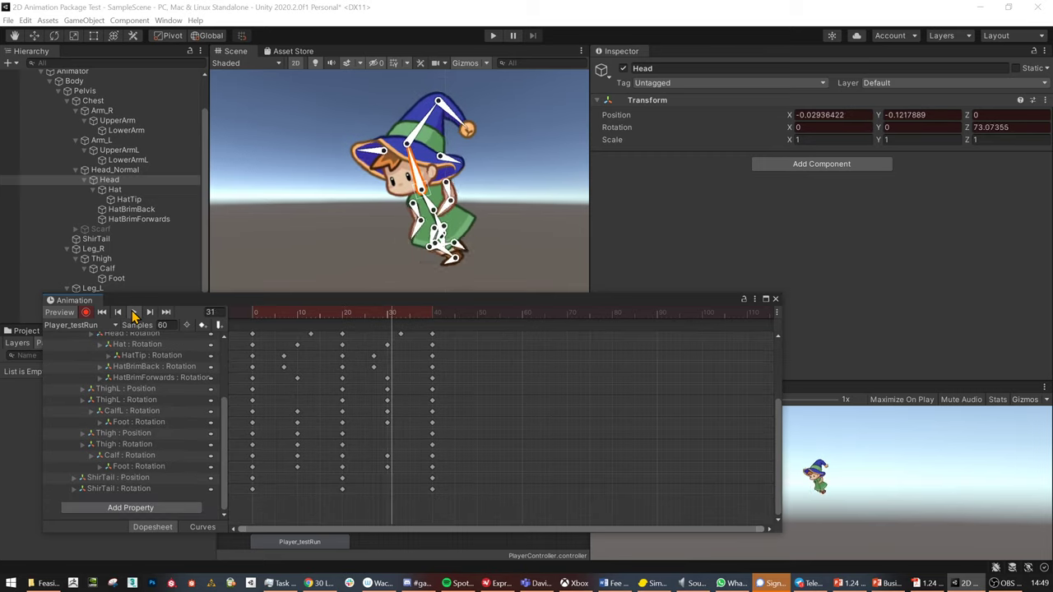
pyautogui.click(134, 313)
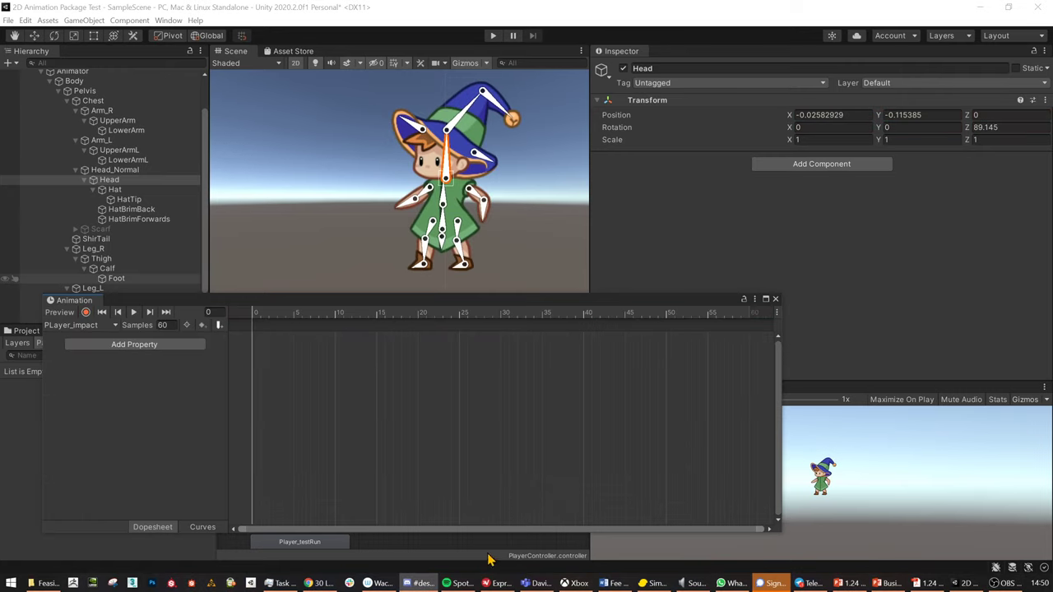
# Start recording in the PLayer_impact clip and lower the Pelvis at frame 0 to a Y position of about -0.054.
pyautogui.click(86, 312)
pyautogui.scroll(3, 99, 181)
pyautogui.click(89, 114)
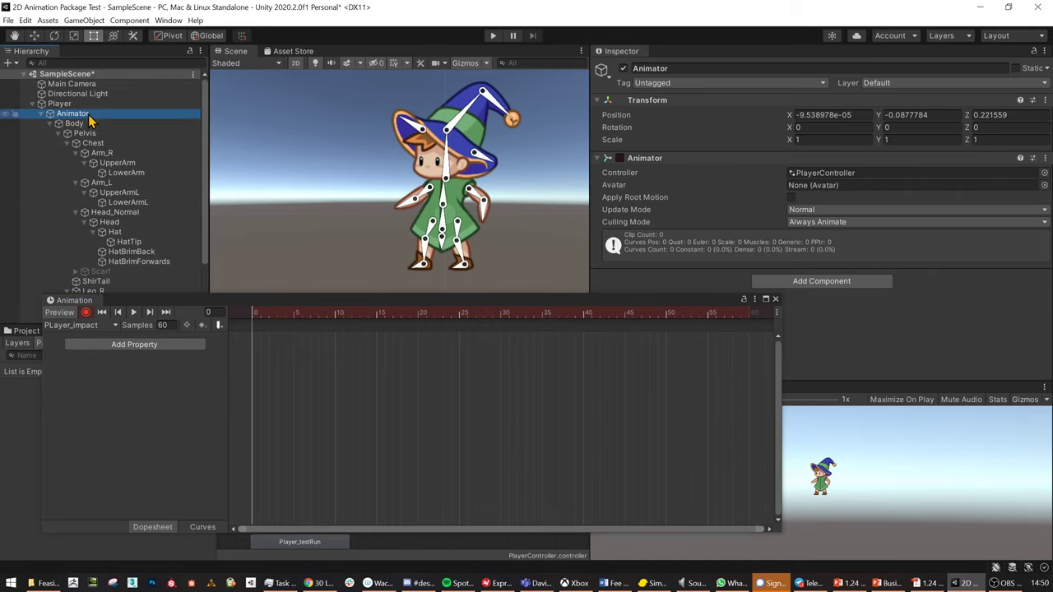
pyautogui.click(117, 162)
pyautogui.scroll(-1, 107, 222)
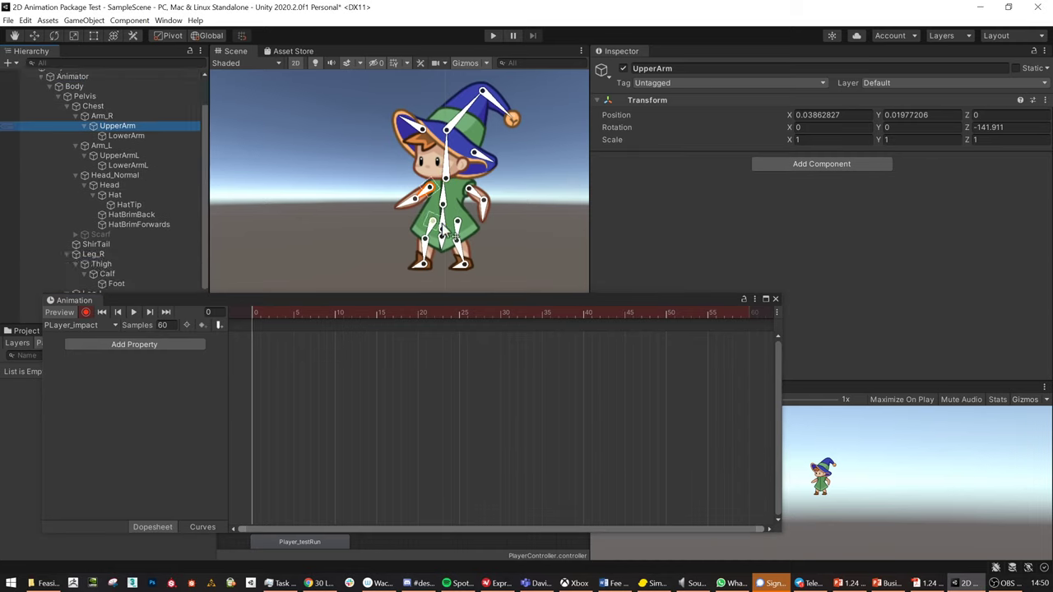
pyautogui.click(444, 233)
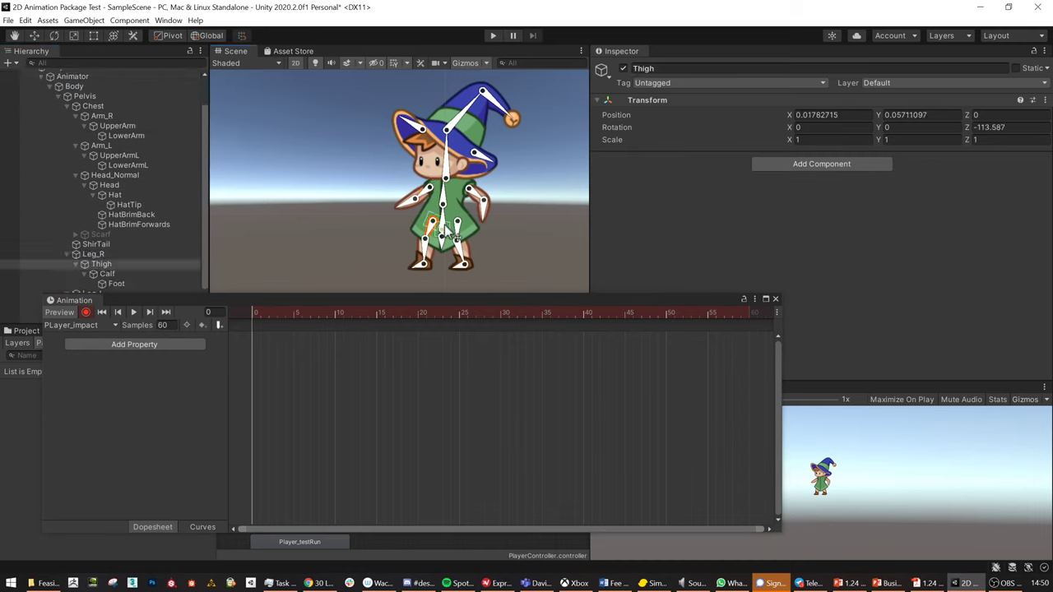
pyautogui.moveTo(442, 232); pyautogui.dragTo(440, 239)
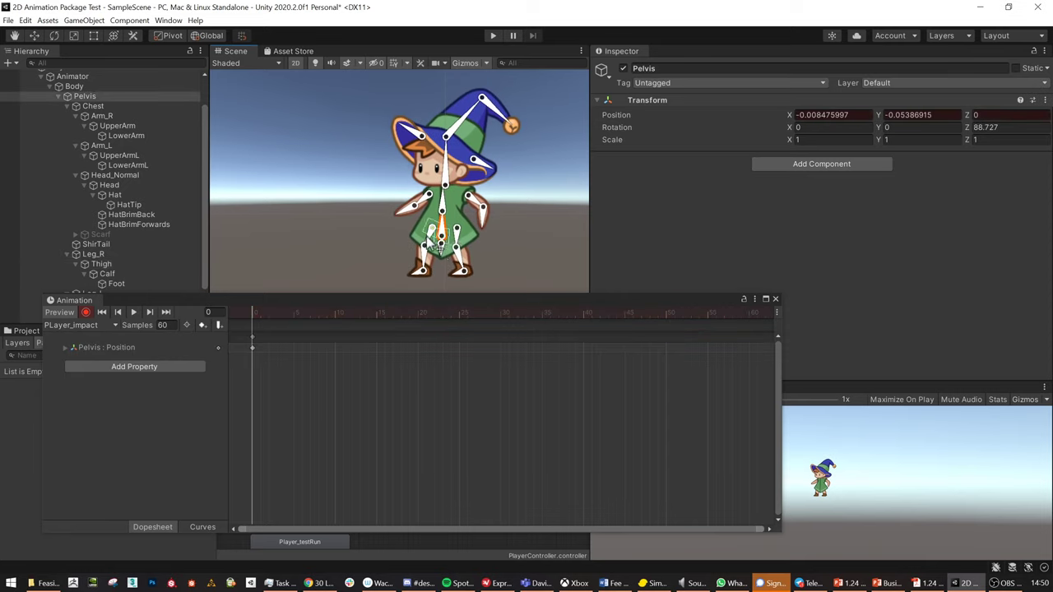
# At frame 0, tilt the Pelvis forward with the ShirTail adjusted, and bend Leg_R's Thigh and Calf with its Foot at about -120.4°.
pyautogui.click(436, 247)
pyautogui.click(451, 237)
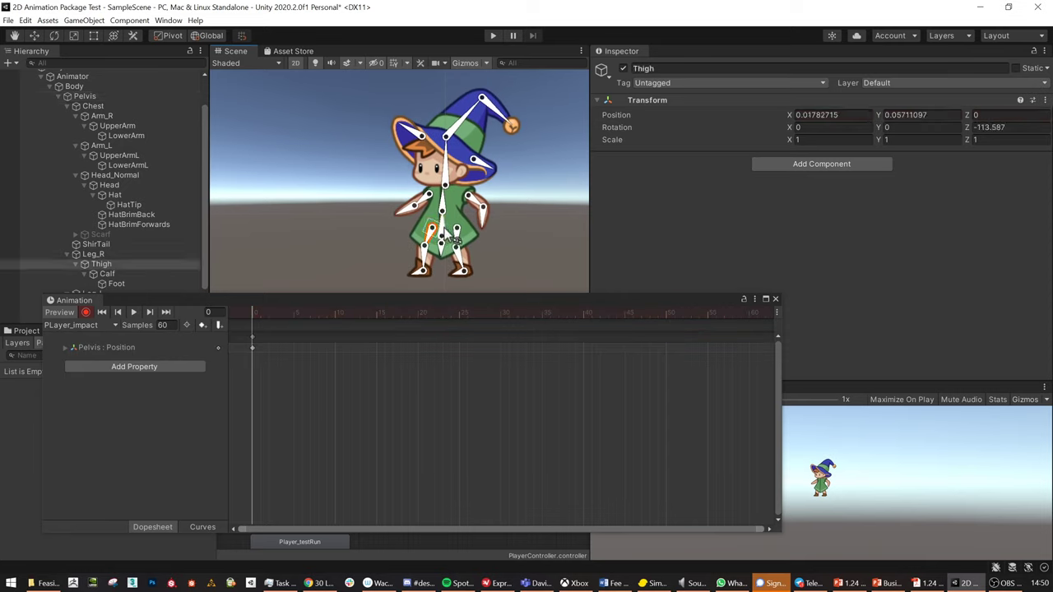
pyautogui.click(447, 237)
pyautogui.scroll(2, 451, 234)
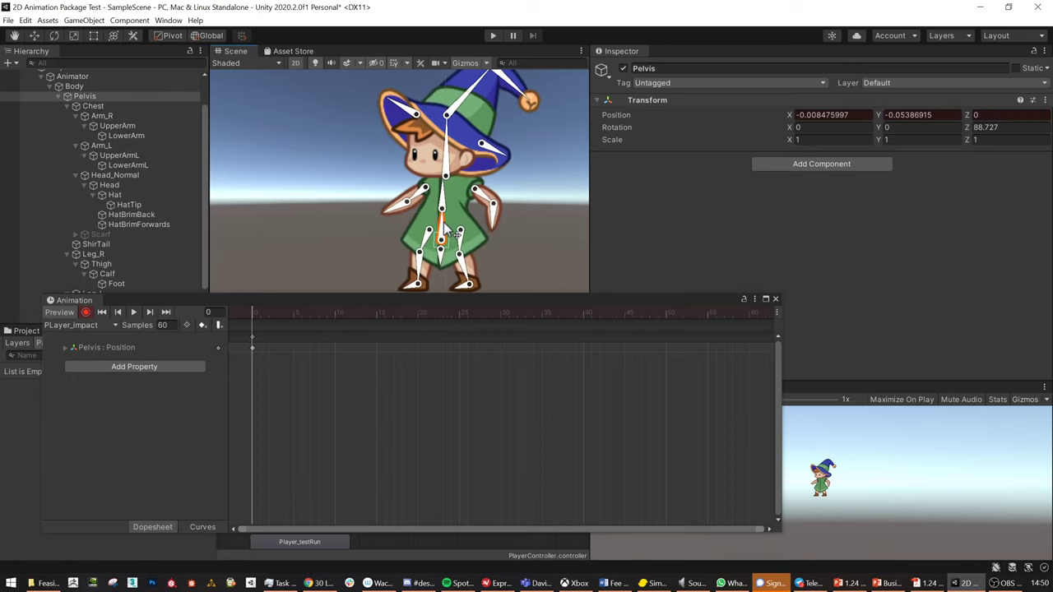
pyautogui.moveTo(448, 232); pyautogui.dragTo(427, 284)
pyautogui.click(454, 260)
pyautogui.click(438, 257)
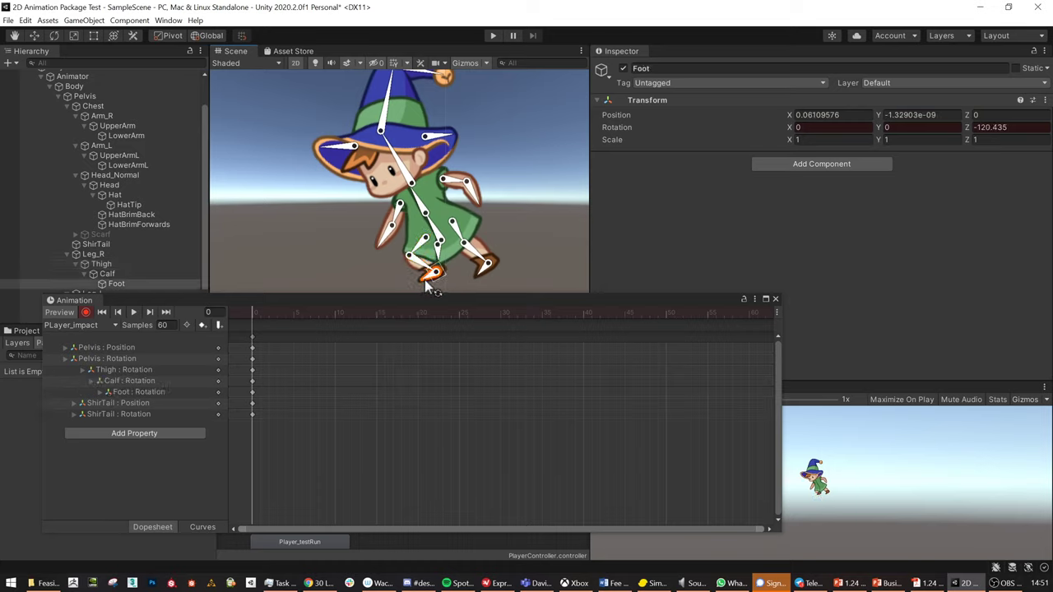
# Fold Leg_L's ThighL and CalfL into the crouch at frame 0 and rotate its Foot to rest beside the other foot.
pyautogui.click(453, 224)
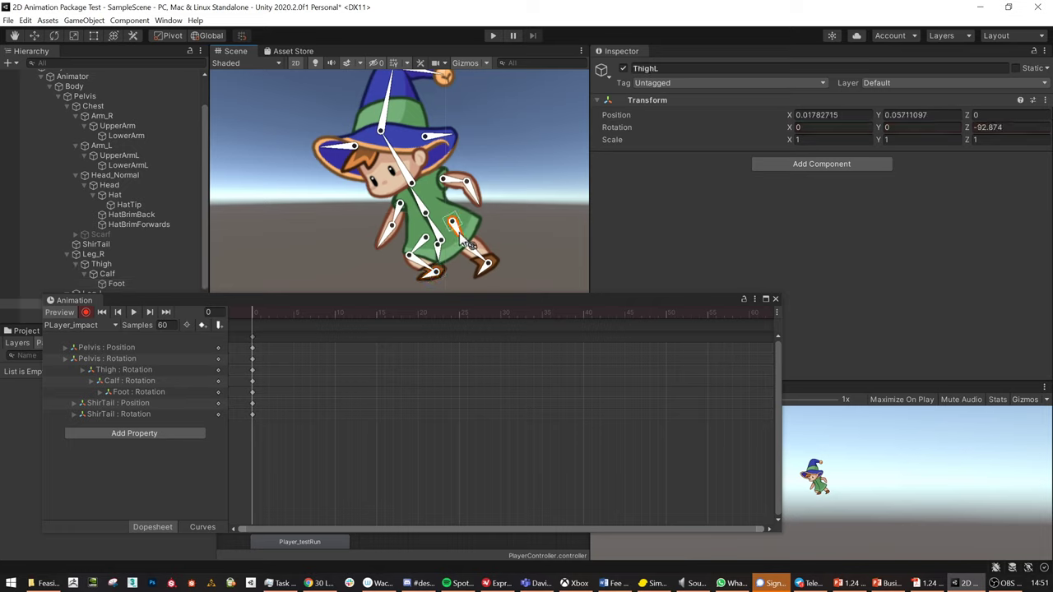
pyautogui.moveTo(467, 241); pyautogui.dragTo(416, 217)
pyautogui.click(458, 278)
# Bend the Chest to about 35.9° and the Head to about 121.9°, and angle the hat brims, Hat to -29.3° and HatTip to -123.1°.
pyautogui.click(425, 210)
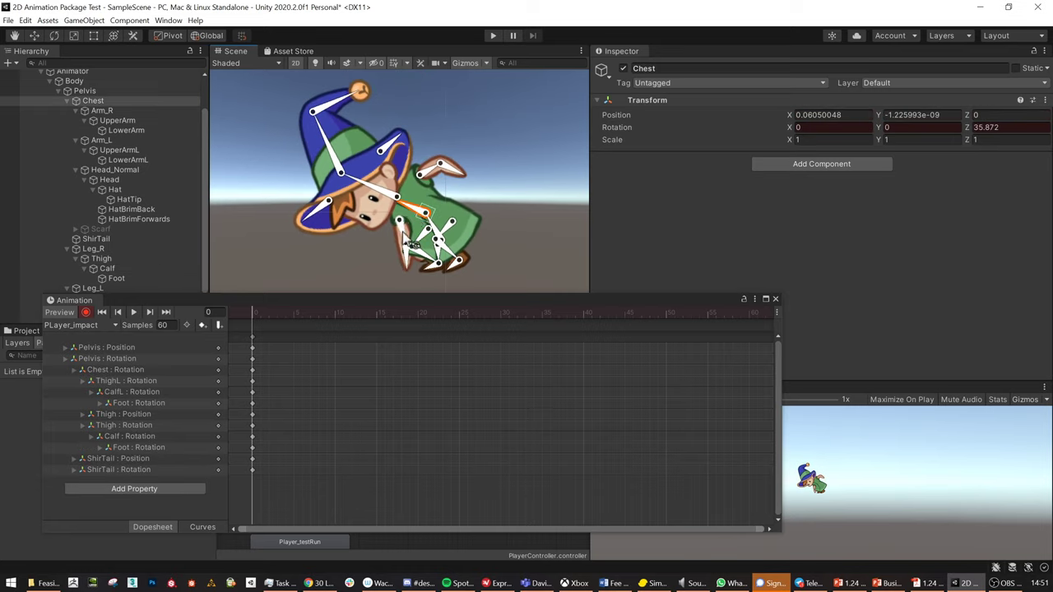
pyautogui.moveTo(381, 198); pyautogui.dragTo(391, 210)
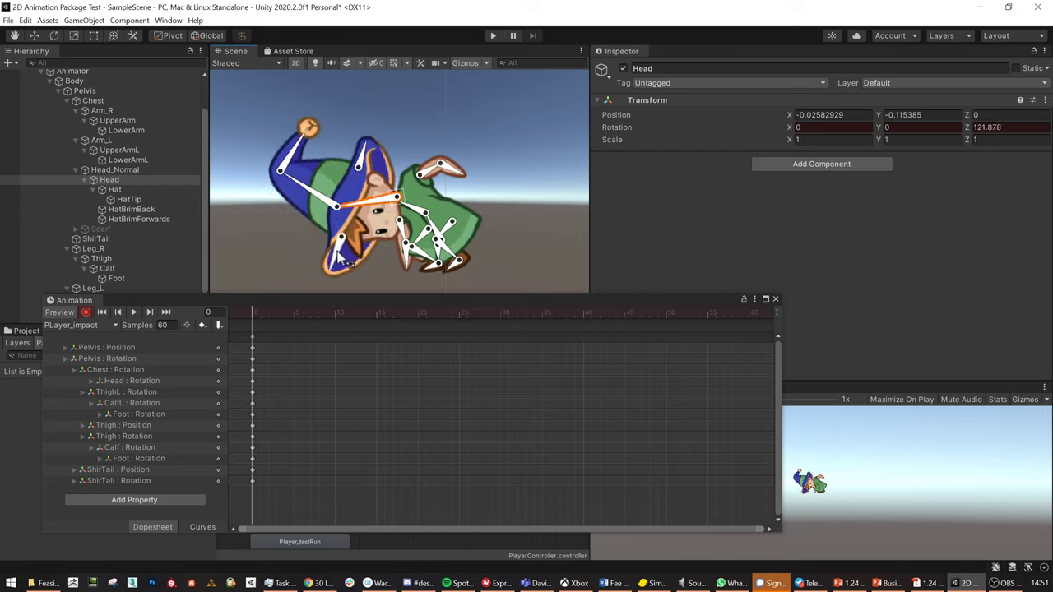
pyautogui.moveTo(339, 260); pyautogui.dragTo(355, 257)
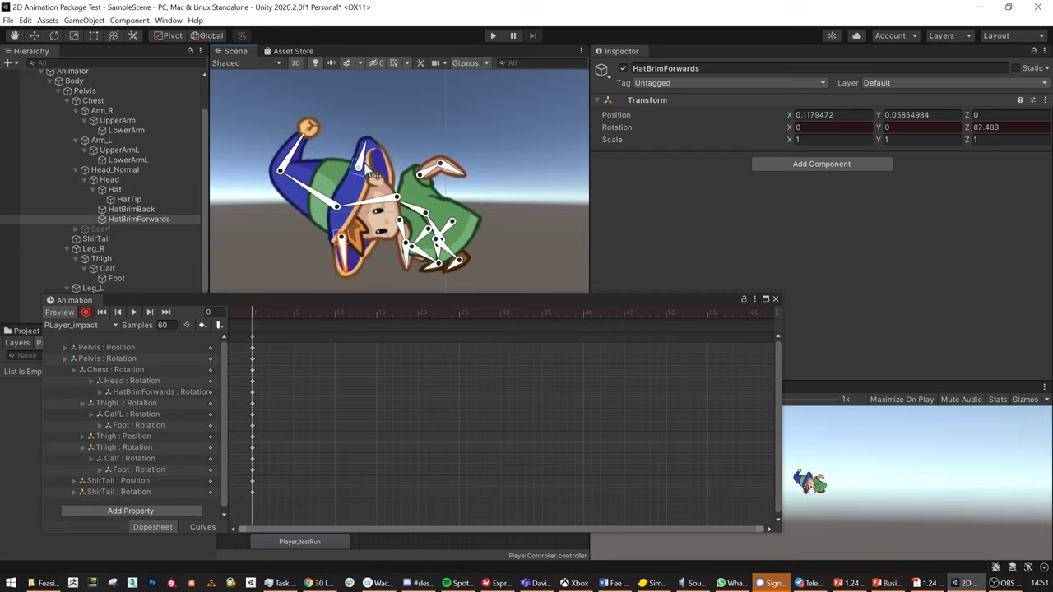
pyautogui.moveTo(372, 173); pyautogui.dragTo(306, 202)
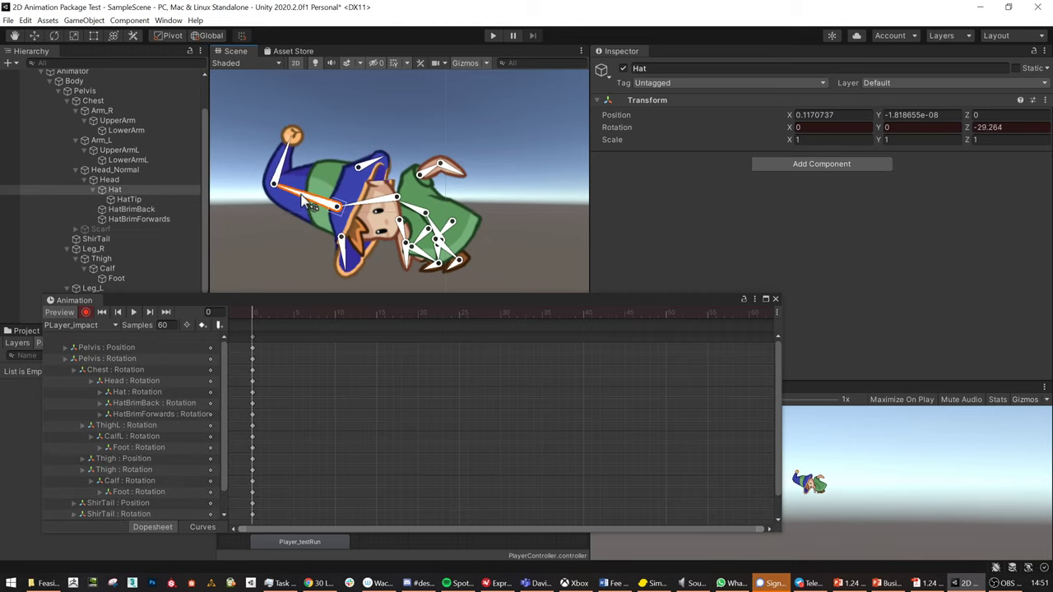
pyautogui.moveTo(282, 163); pyautogui.dragTo(304, 169)
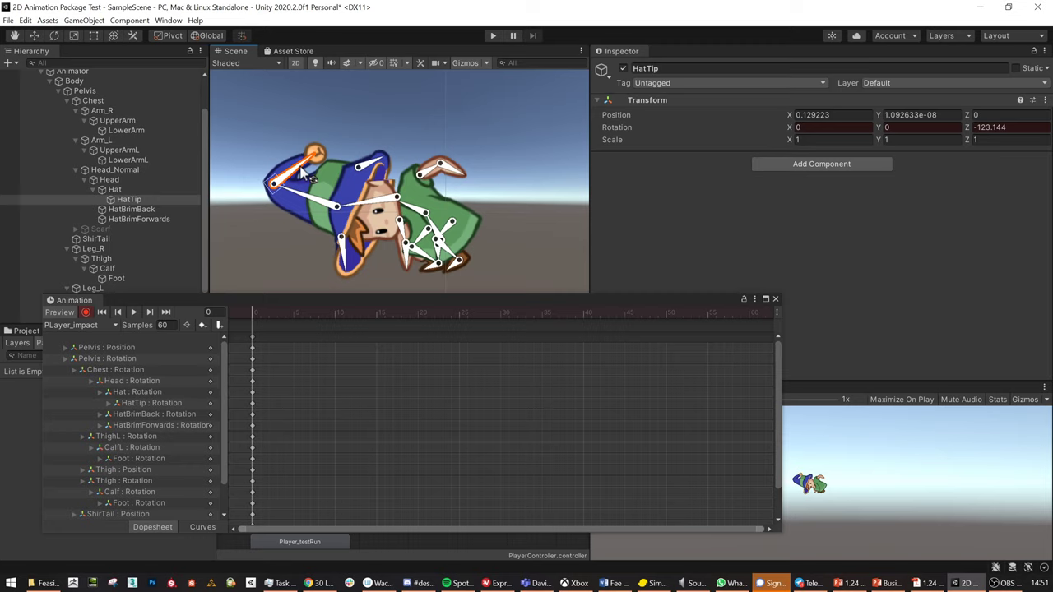
# Hang both arms down with Arm_R's UpperArm at about -168.1°, and reposition the Head with its rotation at about 100.1°.
pyautogui.moveTo(428, 175); pyautogui.dragTo(403, 245)
pyautogui.hotkey('ctrl', 'z')
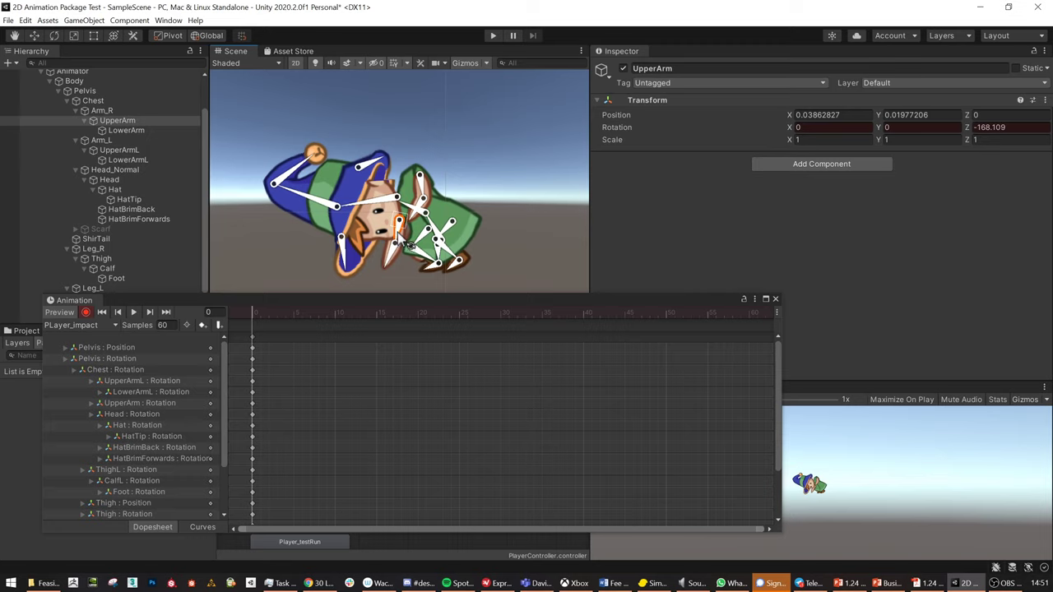
pyautogui.moveTo(398, 204); pyautogui.dragTo(397, 193)
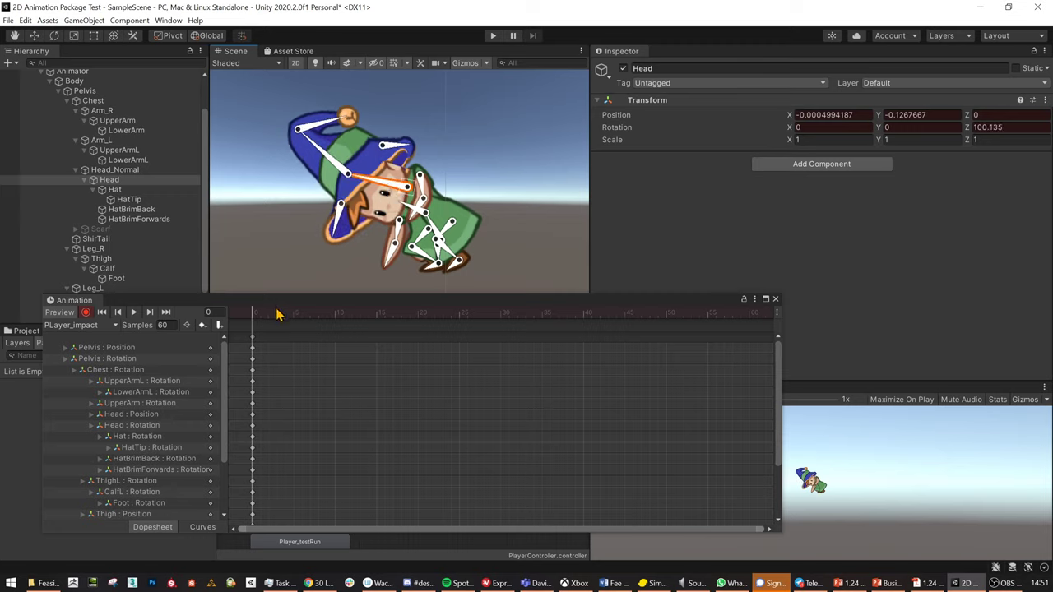
# Swap Head_Normal's sprite for Head_X at frame 0 of PLayer_impact and check its Sprite Skin bones.
pyautogui.click(114, 170)
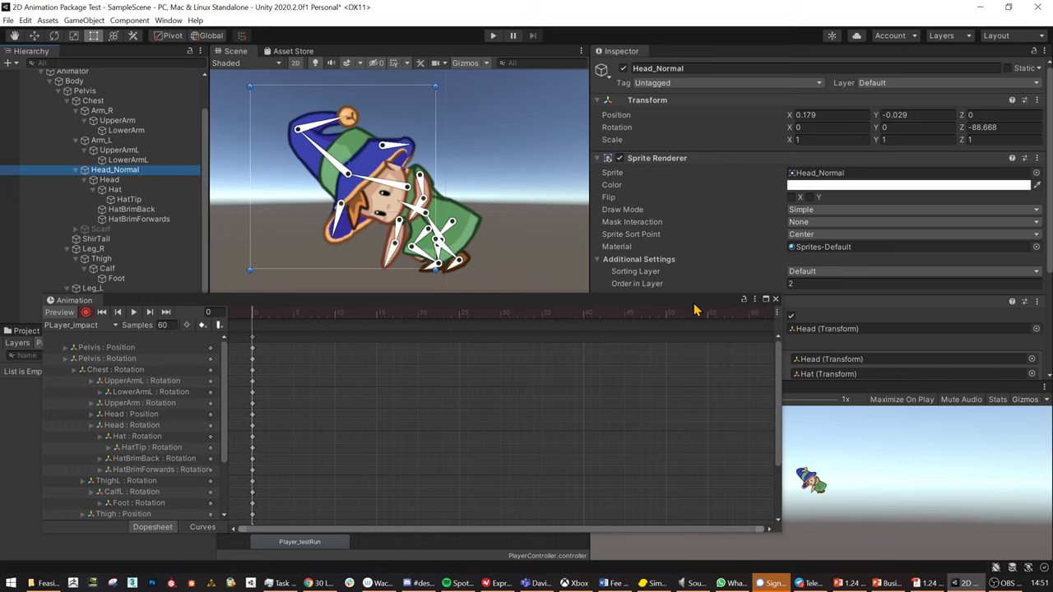
pyautogui.moveTo(696, 310); pyautogui.dragTo(897, 492)
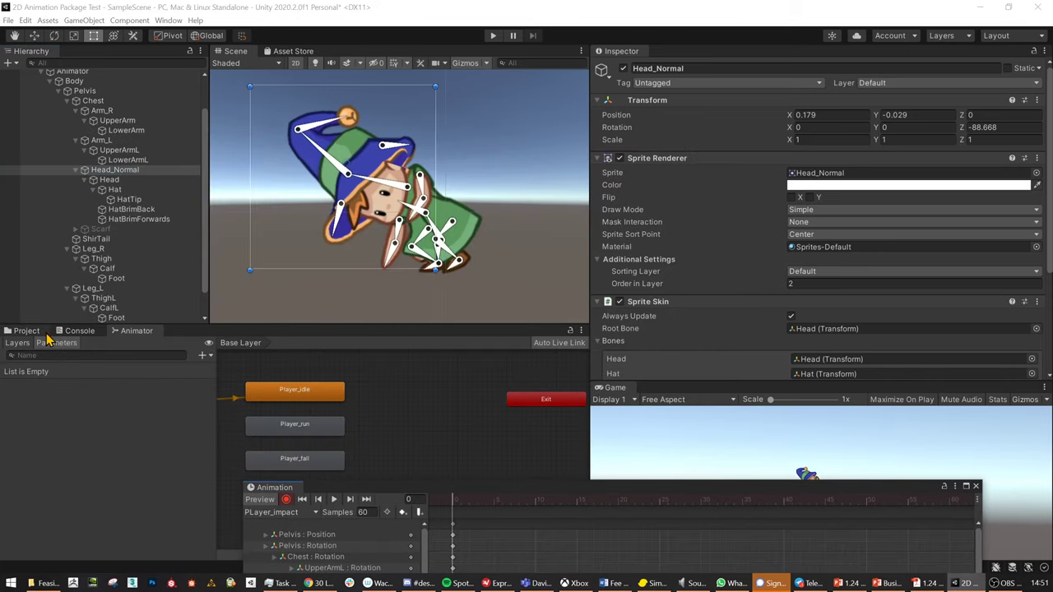
pyautogui.click(26, 331)
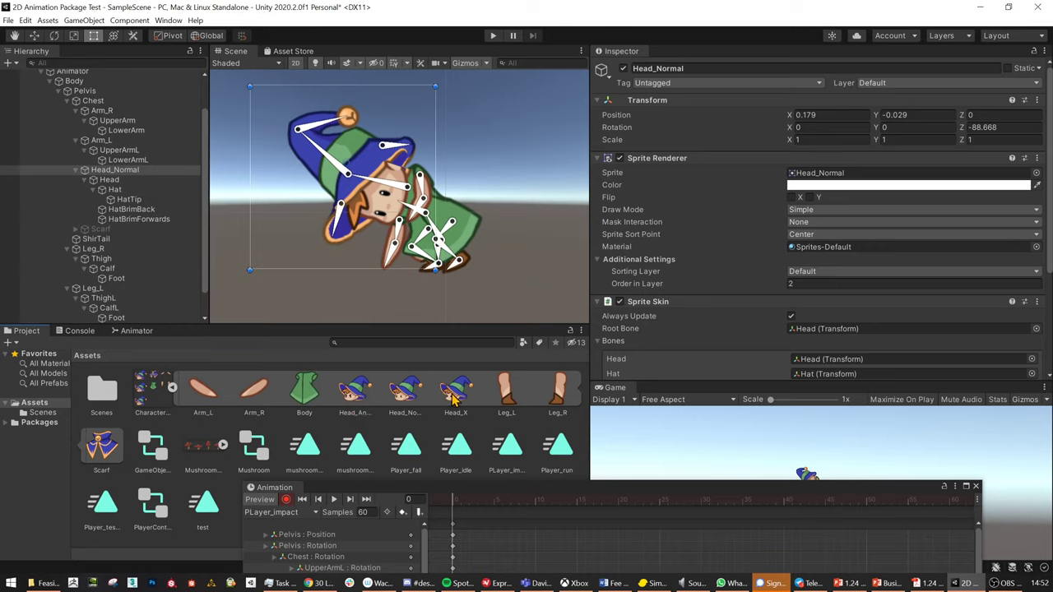
pyautogui.moveTo(454, 396); pyautogui.dragTo(817, 174)
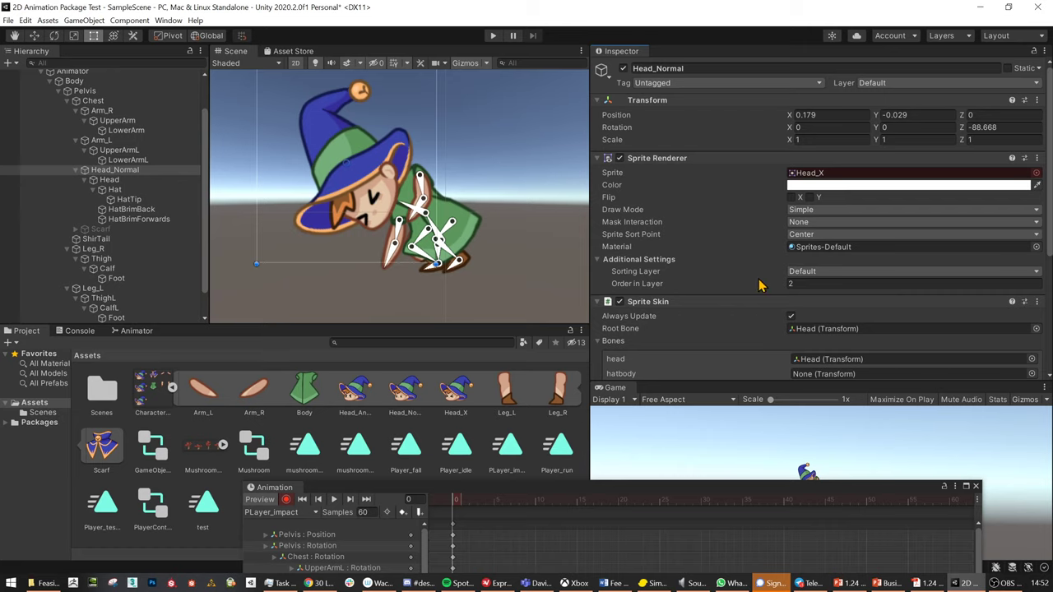
pyautogui.scroll(-4, 712, 358)
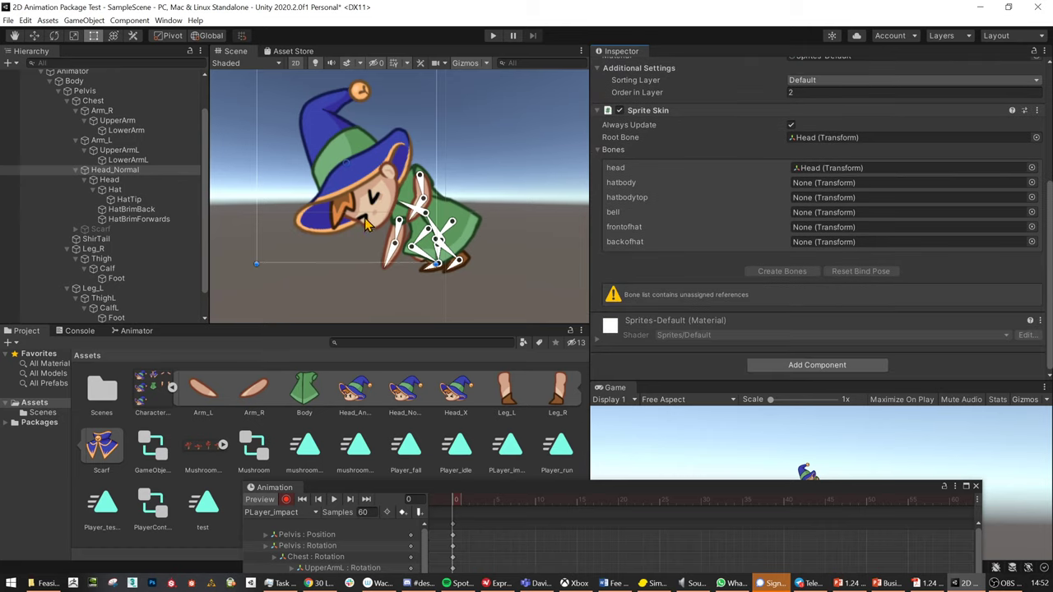
pyautogui.click(115, 181)
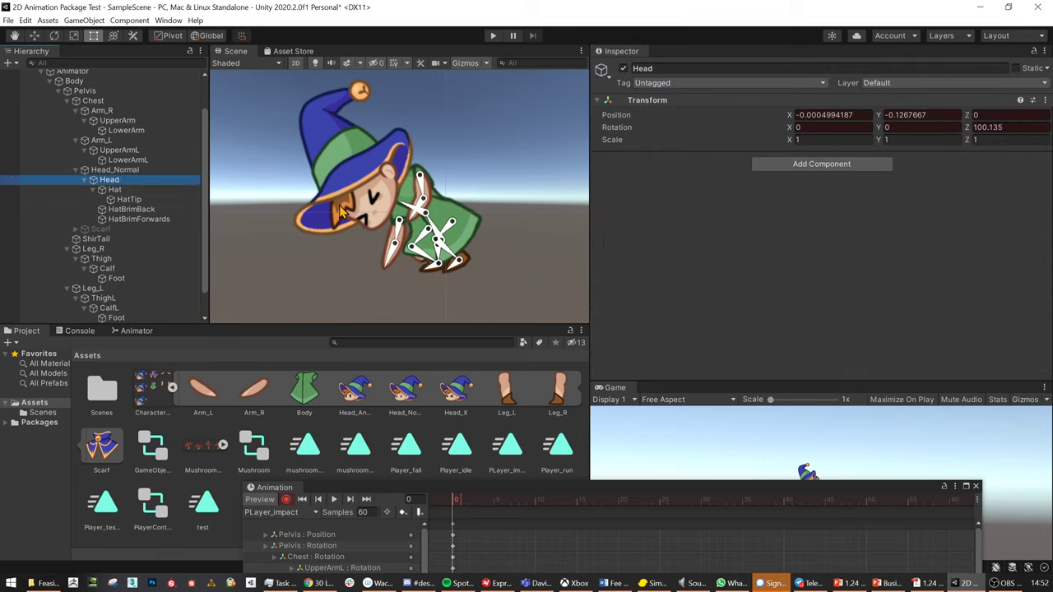
pyautogui.click(367, 210)
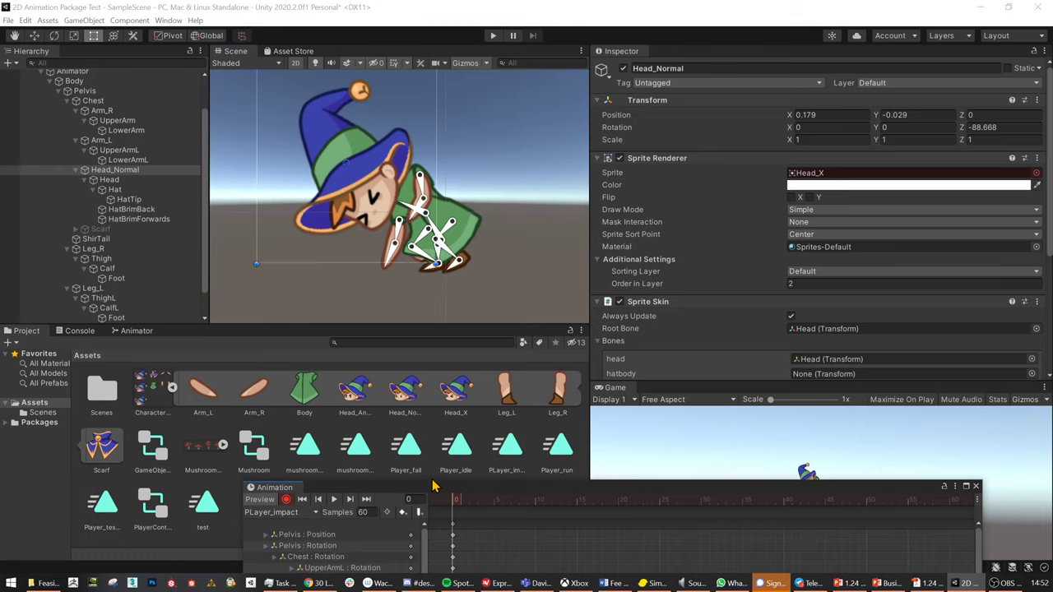
# Review the tracks recorded in PLayer_impact and close the Animation window.
pyautogui.moveTo(421, 493); pyautogui.dragTo(313, 245)
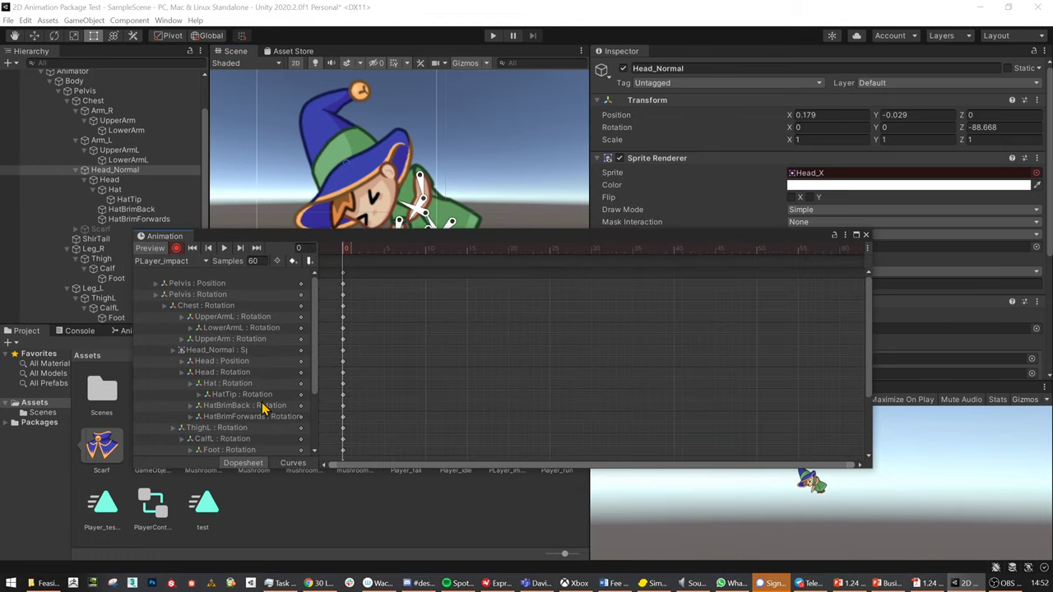
pyautogui.scroll(-3, 265, 411)
pyautogui.scroll(3, 266, 414)
pyautogui.click(865, 234)
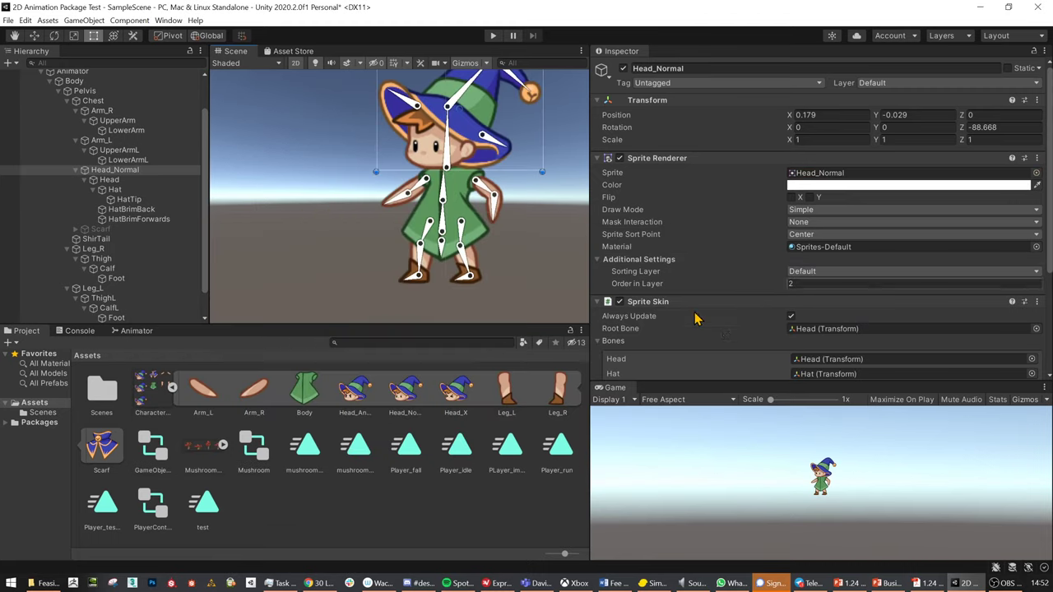
# Add transitions from Player_idle to Player_run and from Player_run to Player_fall in the Animator.
pyautogui.click(132, 331)
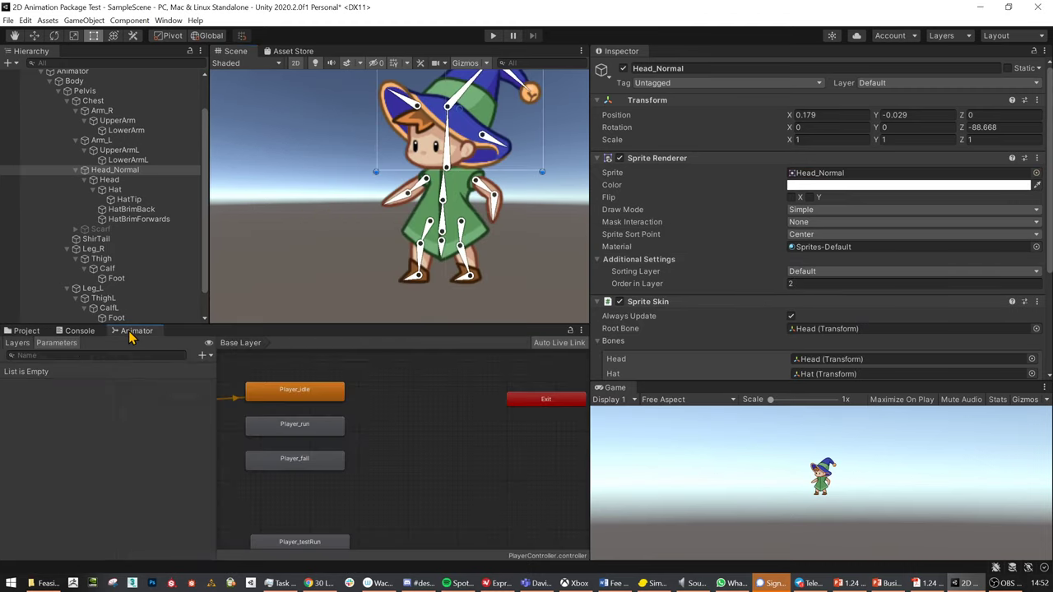
pyautogui.rightClick(312, 398)
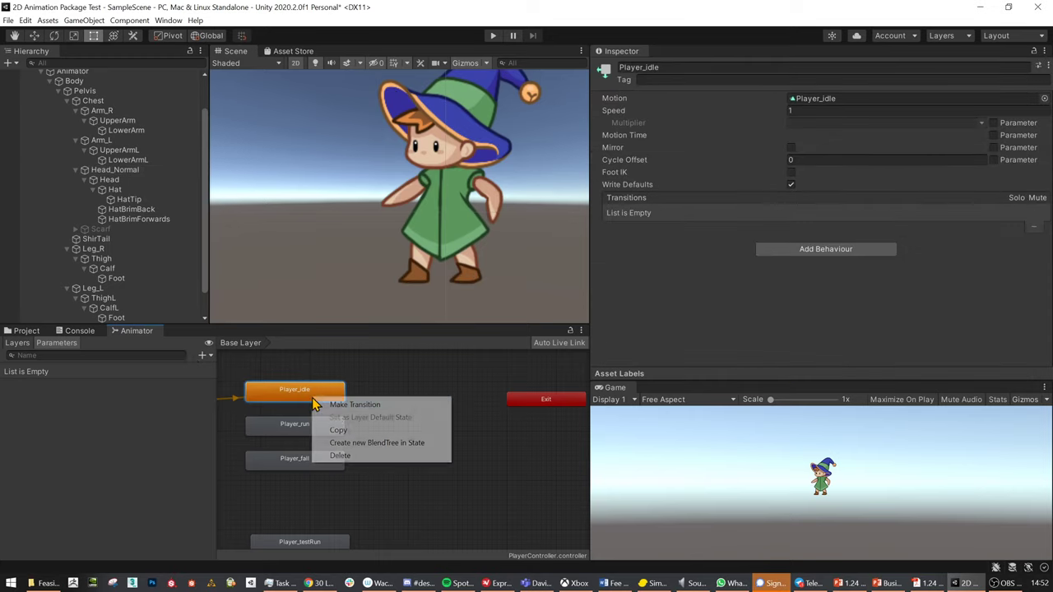
pyautogui.click(339, 402)
pyautogui.click(311, 435)
pyautogui.rightClick(311, 432)
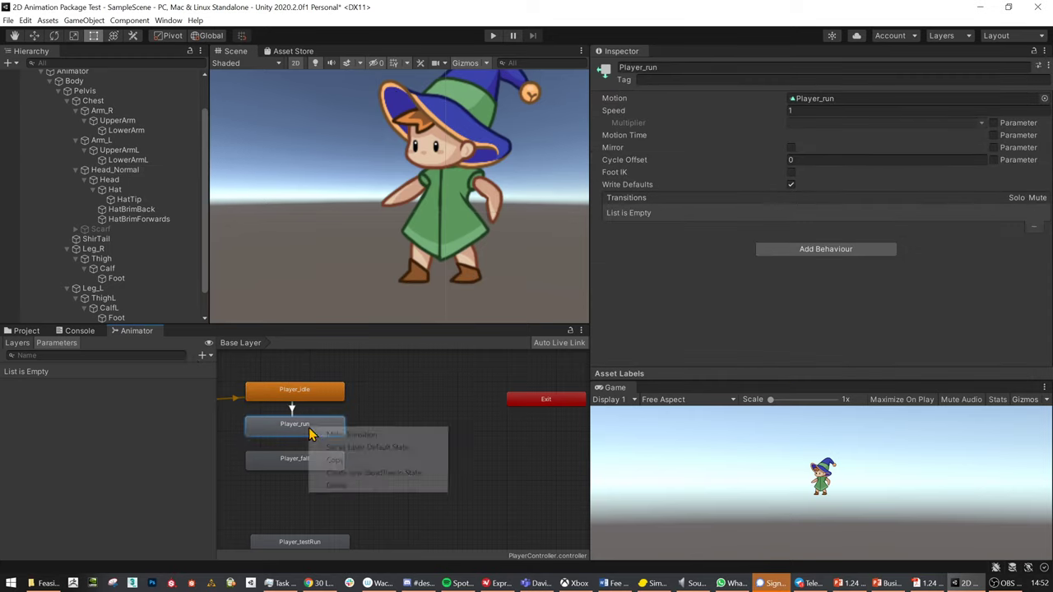
pyautogui.click(333, 436)
pyautogui.click(300, 468)
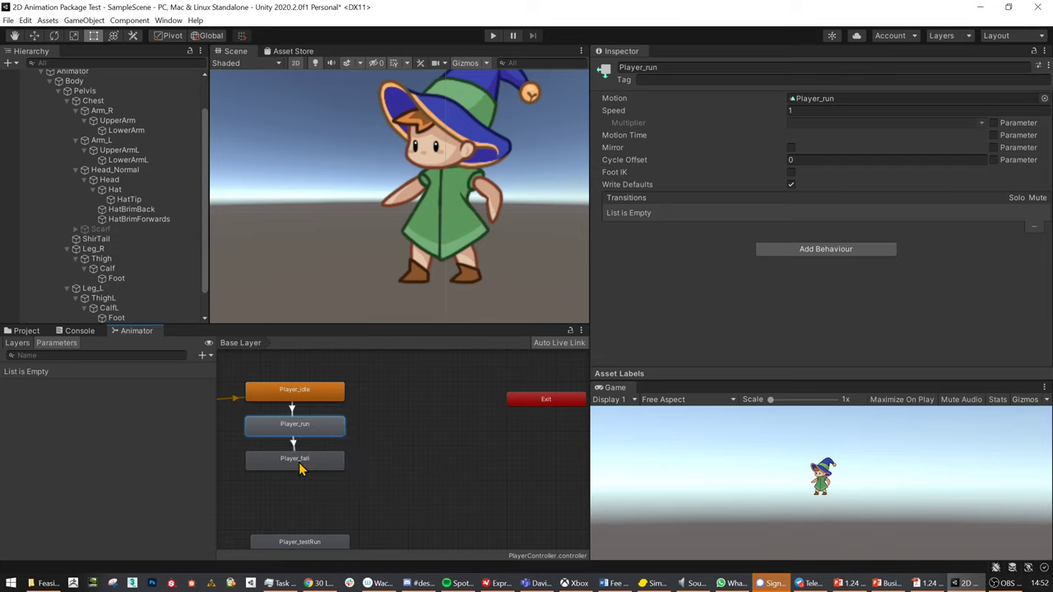
# Move the PLayer_impact state directly below Player_fall and remove the idle-to-run and run-to-fall transitions.
pyautogui.moveTo(336, 524); pyautogui.dragTo(404, 482, button='middle')
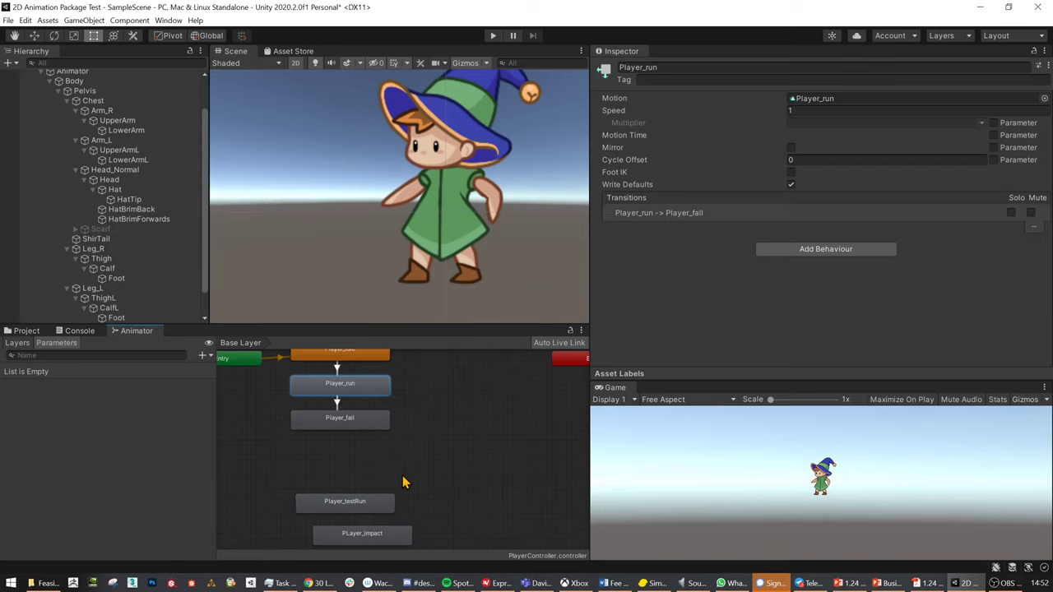
pyautogui.moveTo(381, 541); pyautogui.dragTo(366, 464)
pyautogui.moveTo(390, 429); pyautogui.dragTo(382, 458, button='middle')
pyautogui.click(329, 431)
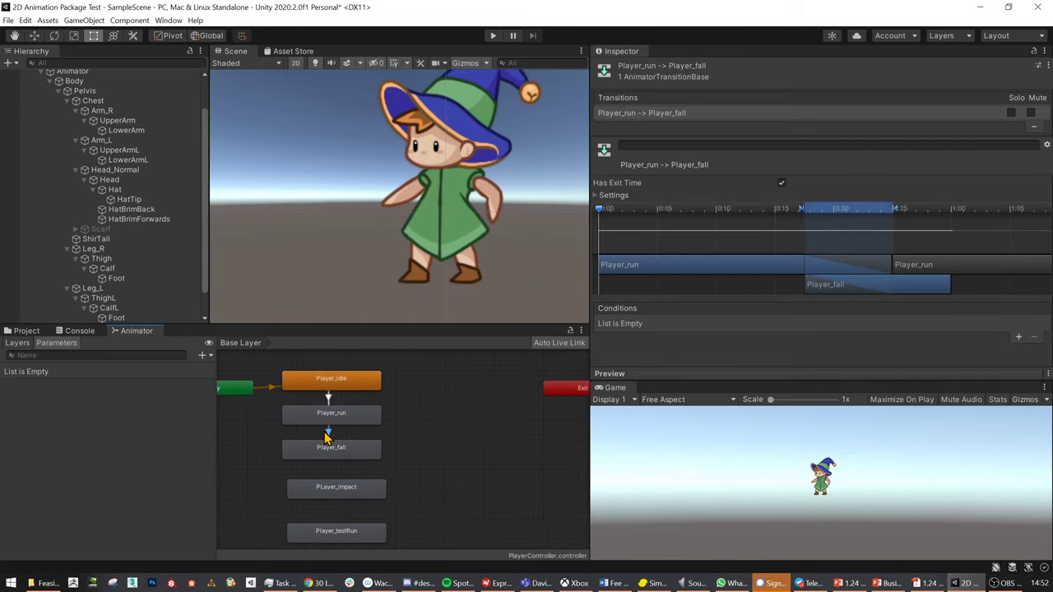
pyautogui.click(328, 401)
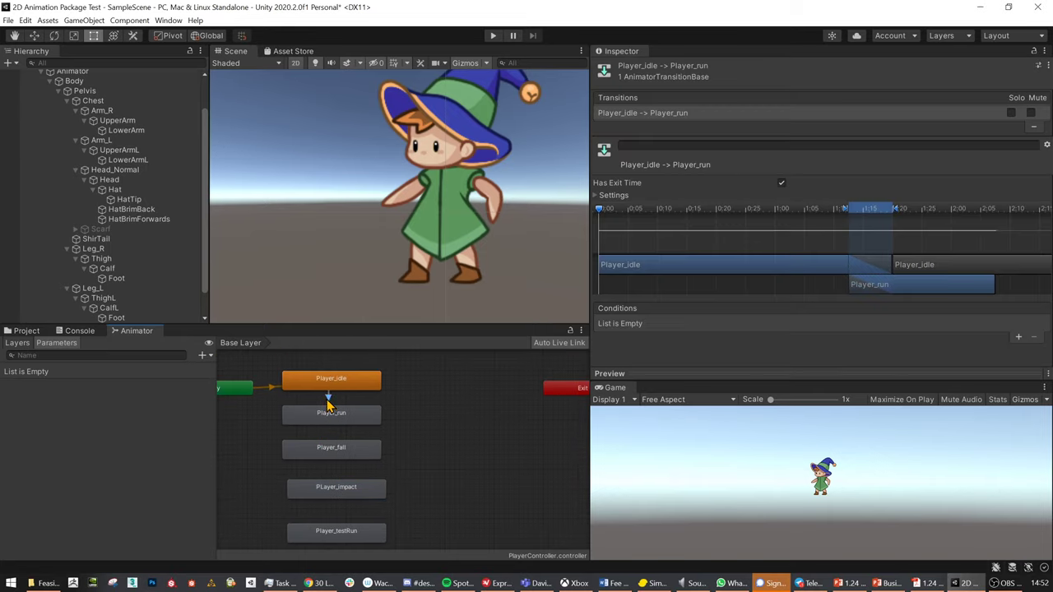
# Add transitions from Player_idle to Player_fall and from Player_fall to PLayer_impact.
pyautogui.rightClick(342, 384)
pyautogui.click(377, 393)
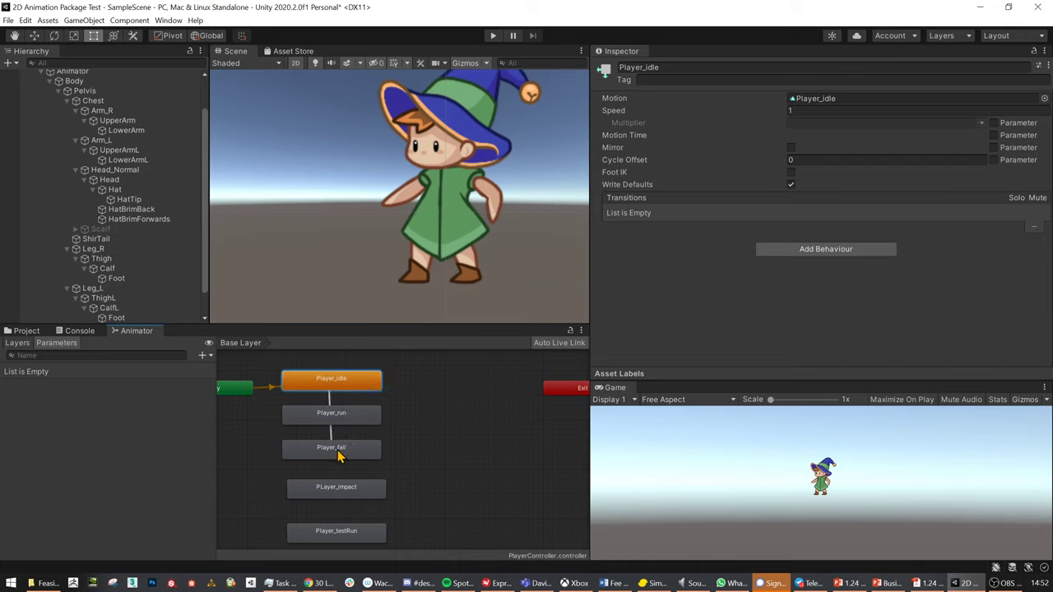
pyautogui.click(338, 447)
pyautogui.rightClick(338, 449)
pyautogui.click(347, 459)
pyautogui.click(346, 491)
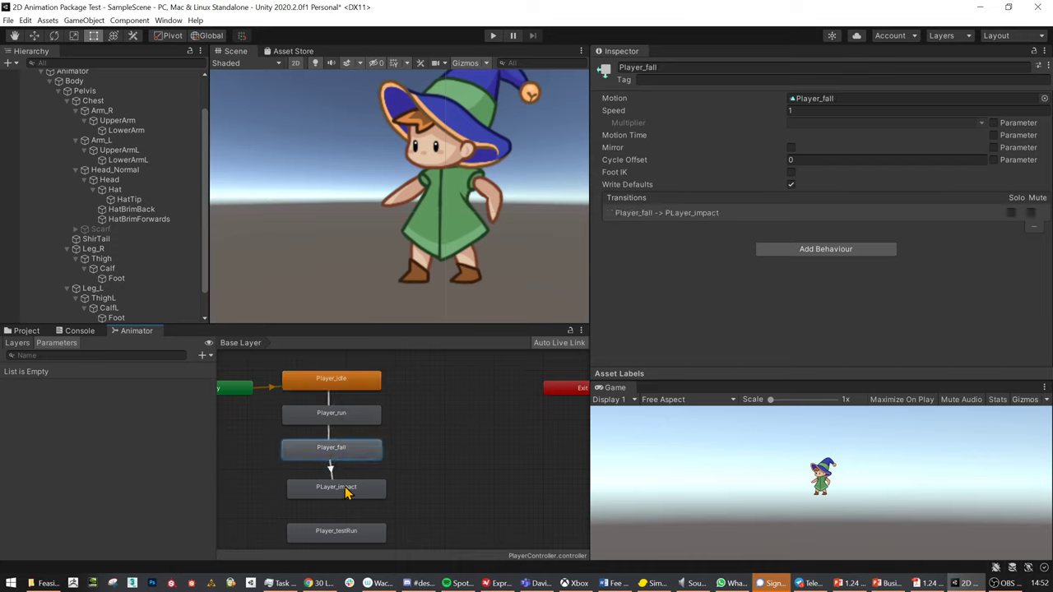
# Add a transition from PLayer_impact back to Player_idle to close the loop.
pyautogui.click(356, 488)
pyautogui.rightClick(353, 489)
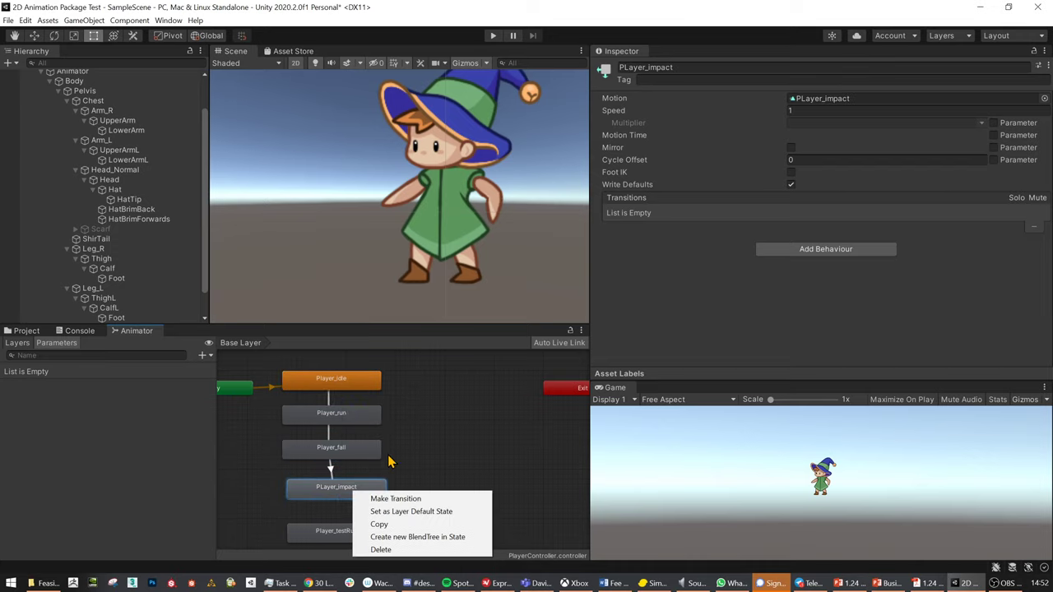
pyautogui.click(383, 498)
pyautogui.click(357, 387)
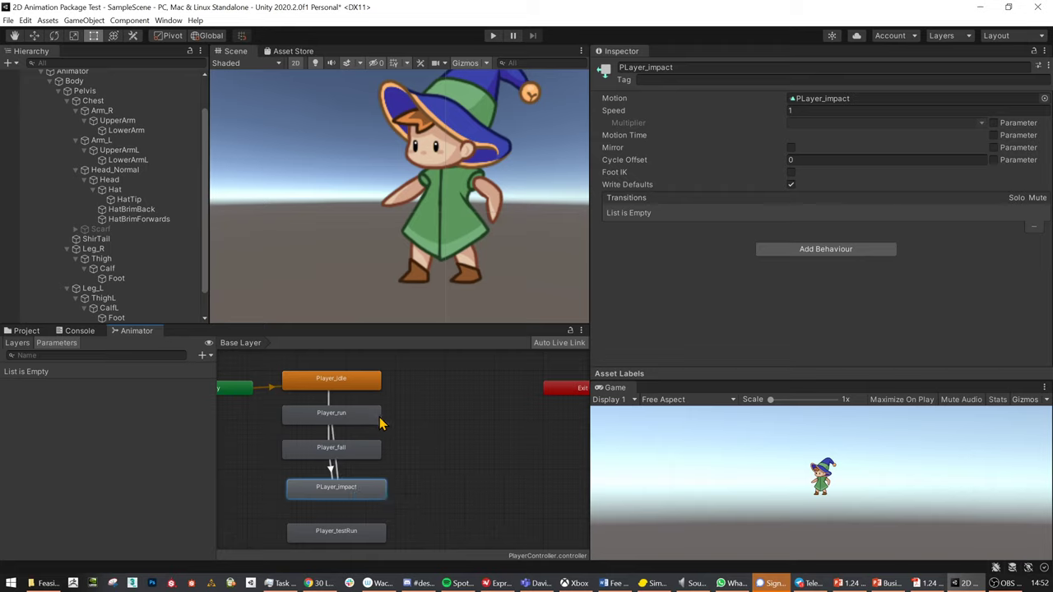
pyautogui.click(358, 385)
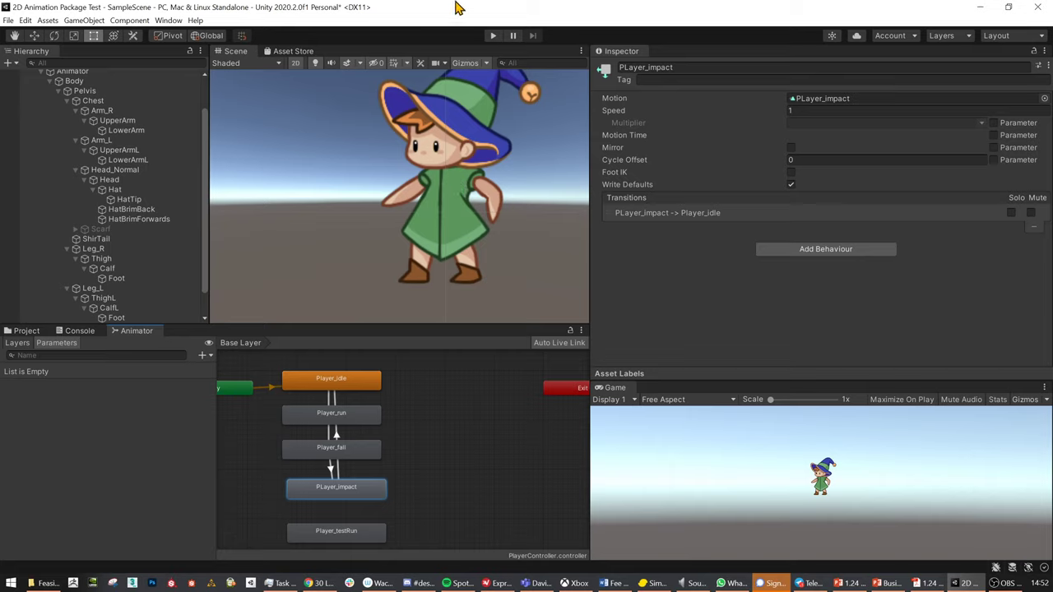
# Run the scene in play mode twice to preview the idle, fall and impact sequence, stopping playback each time.
pyautogui.click(493, 36)
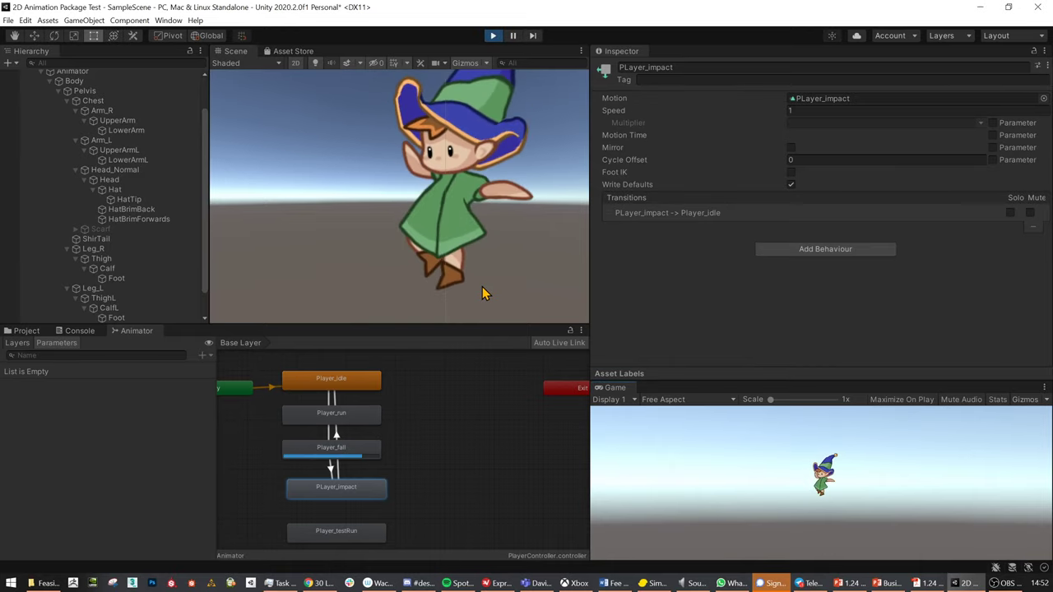
pyautogui.click(492, 35)
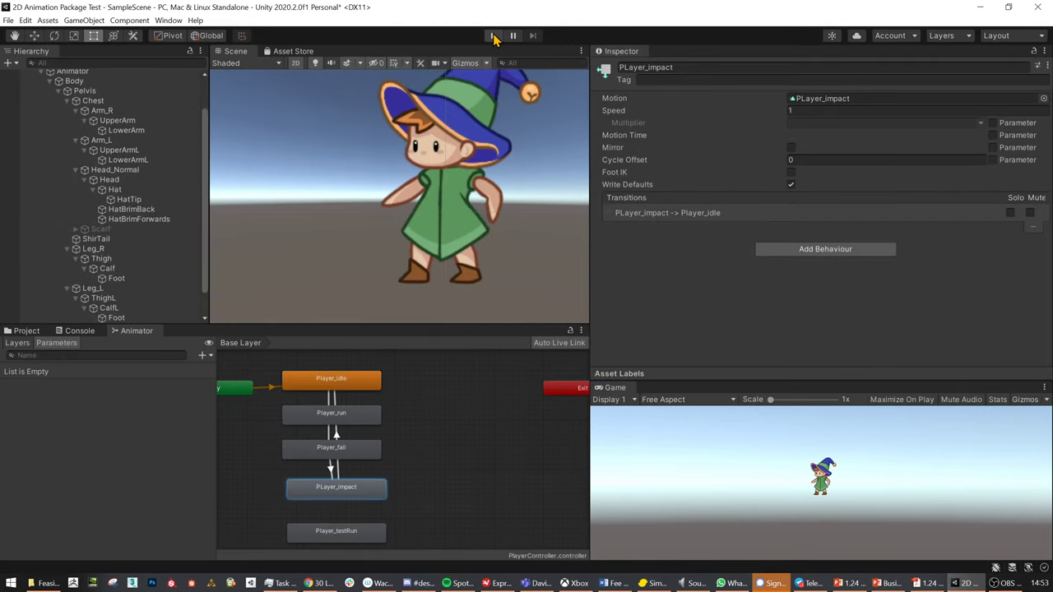
pyautogui.click(493, 35)
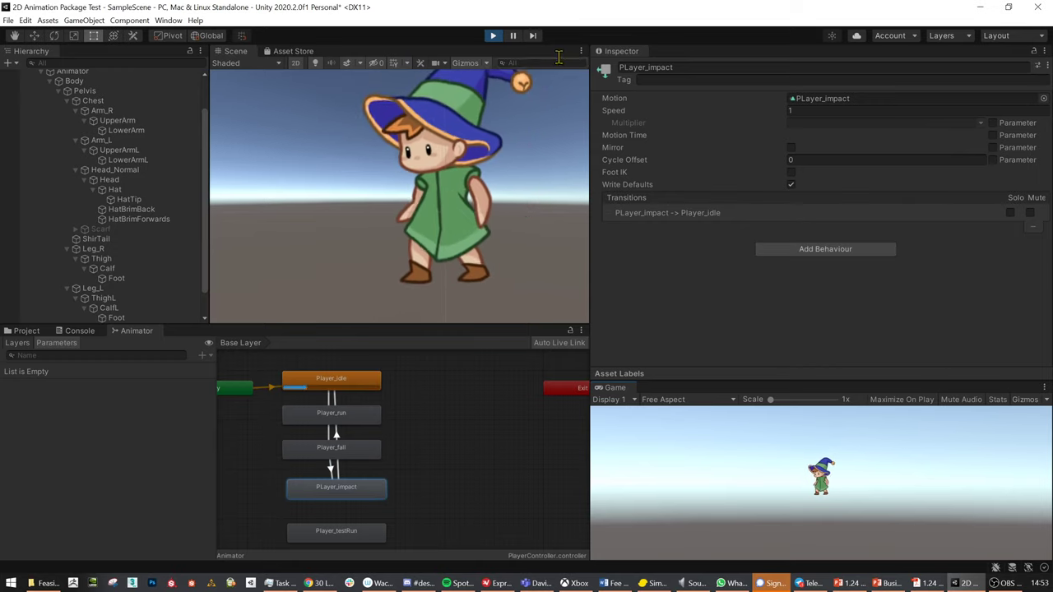
pyautogui.click(494, 36)
# Delete the transitions linking Player_idle, Player_fall and PLayer_impact.
pyautogui.click(333, 442)
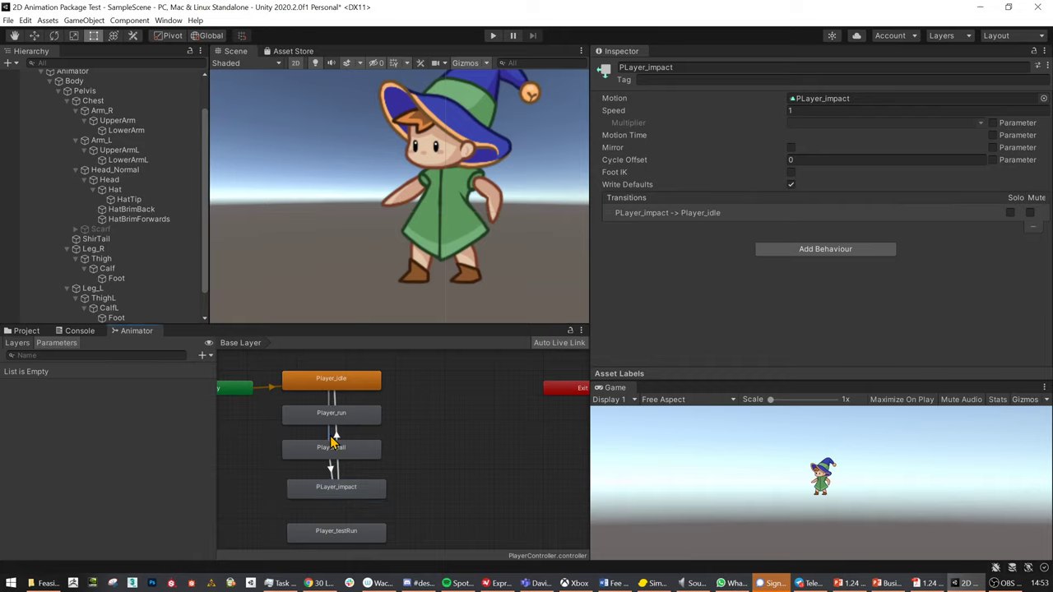
pyautogui.press('Delete')
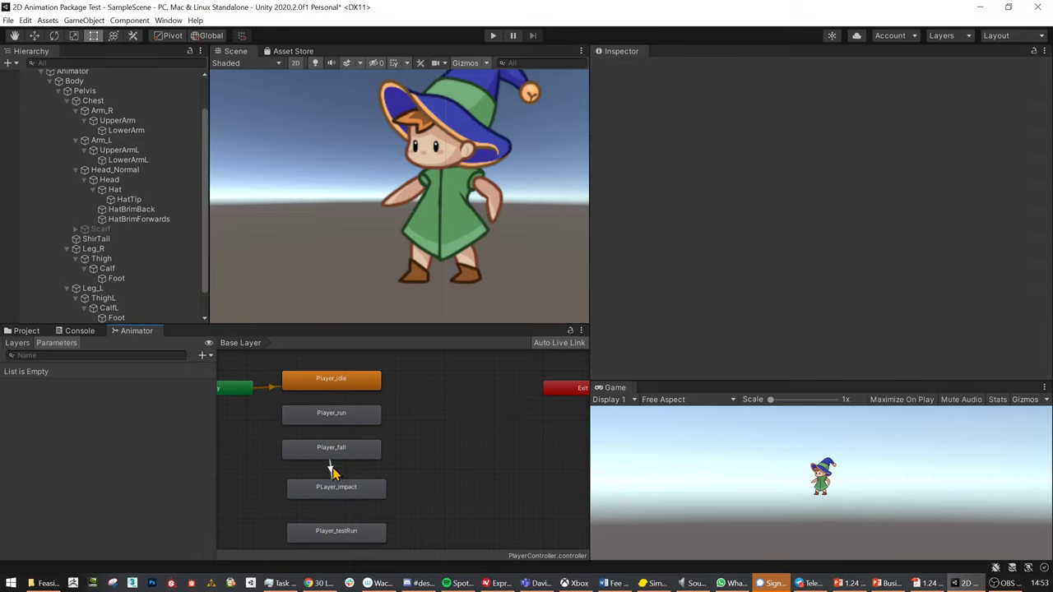
pyautogui.click(1001, 583)
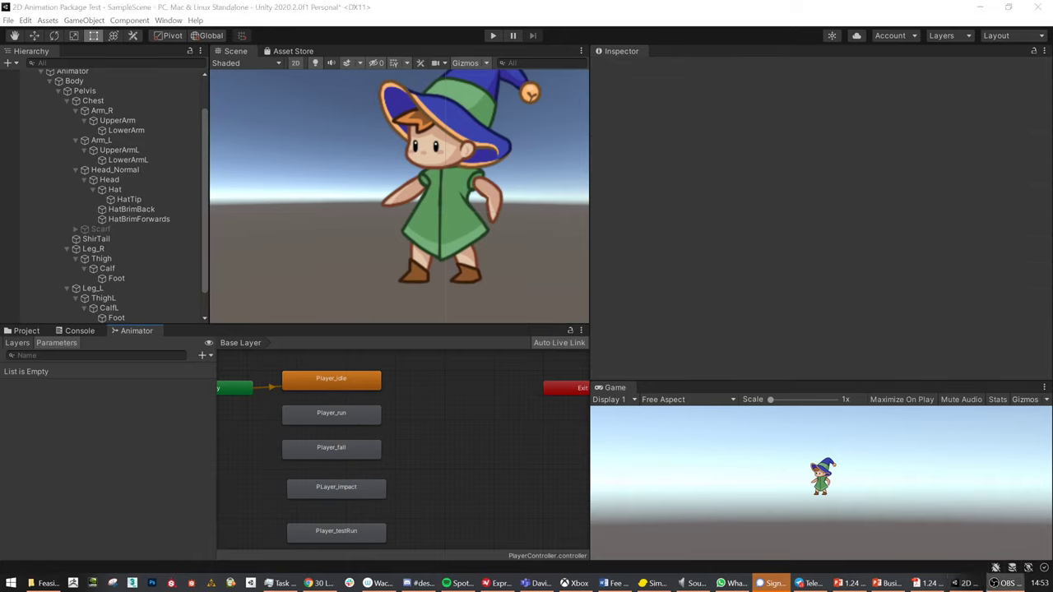